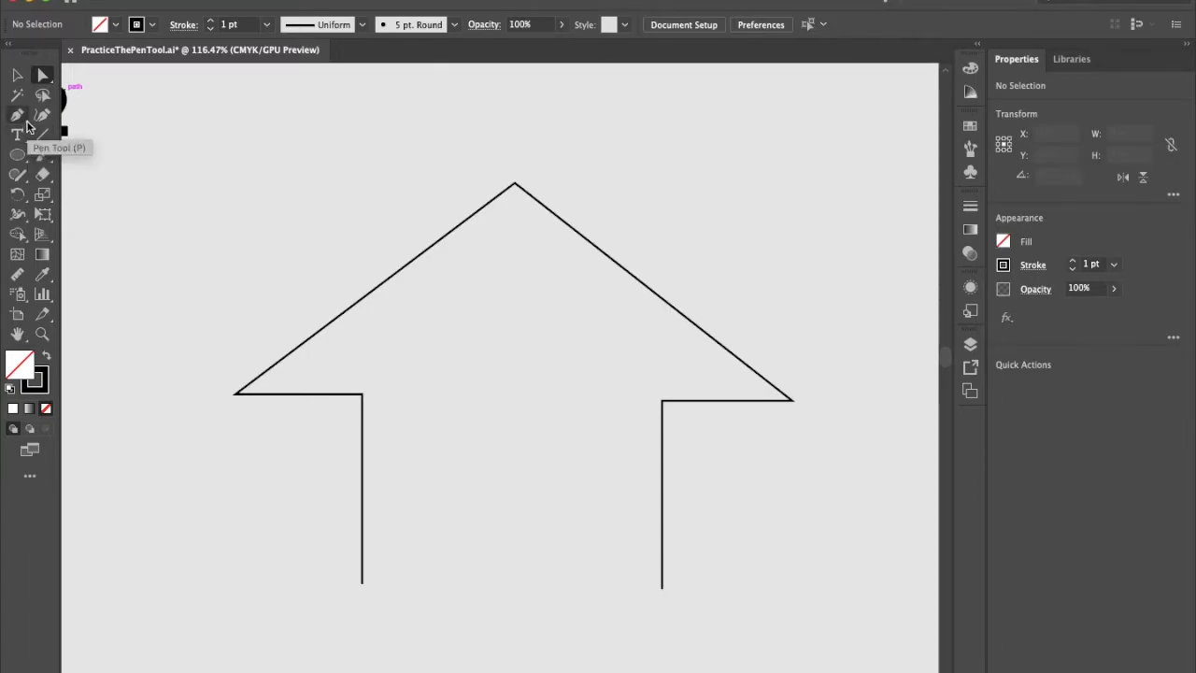
Add an anchor point about midway along the arrow's left slanted edge with the Add Anchor Point tool
{"action": "left_click", "coordinate": [24, 122]}
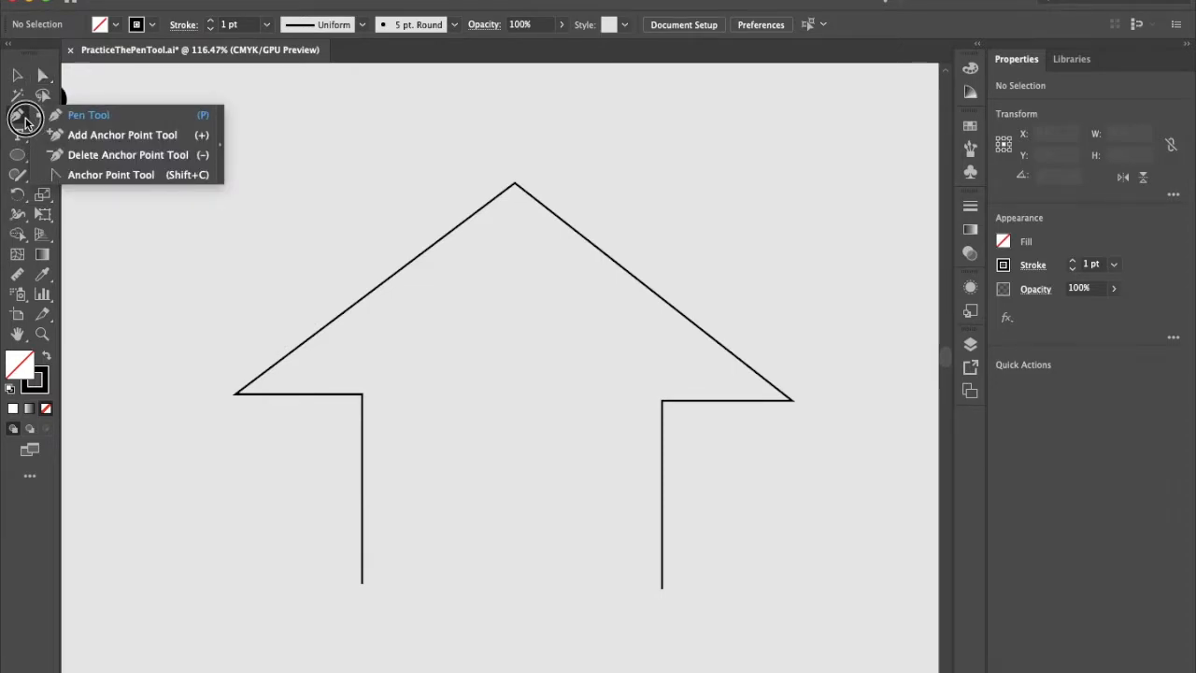
{"action": "left_click_drag", "start_coordinate": [24, 122], "coordinate": [147, 145]}
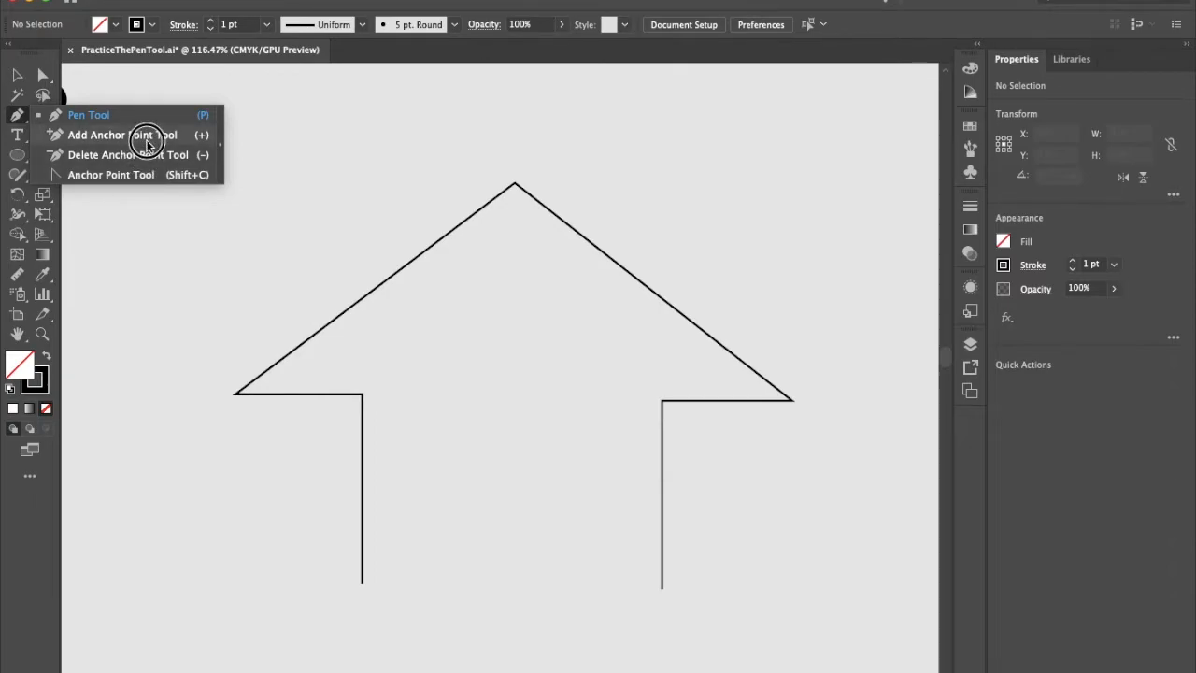
{"action": "left_click_drag", "start_coordinate": [147, 144], "coordinate": [147, 143]}
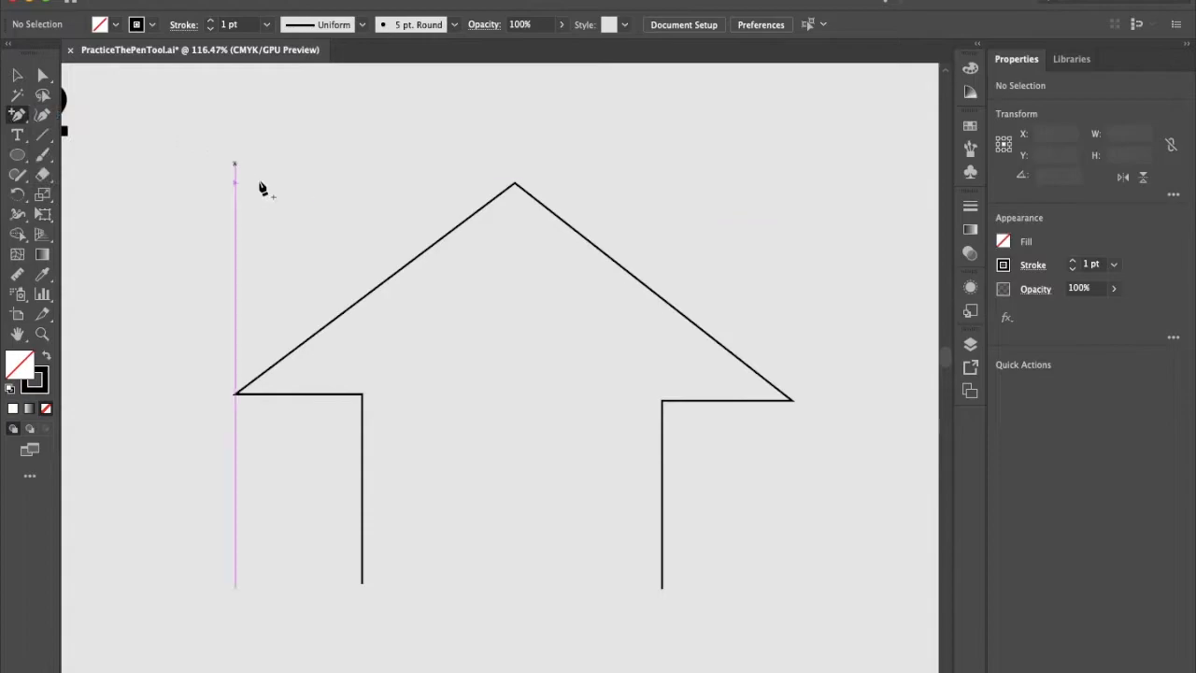
{"action": "left_click", "coordinate": [441, 243]}
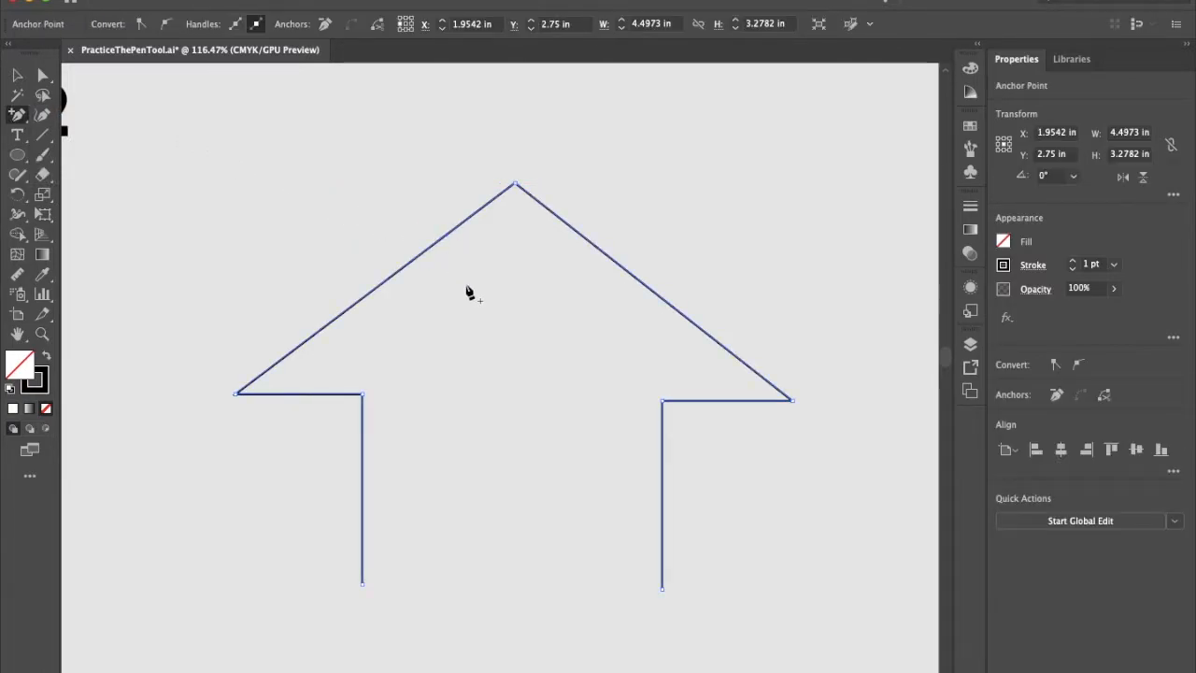
{"action": "left_click", "coordinate": [379, 283]}
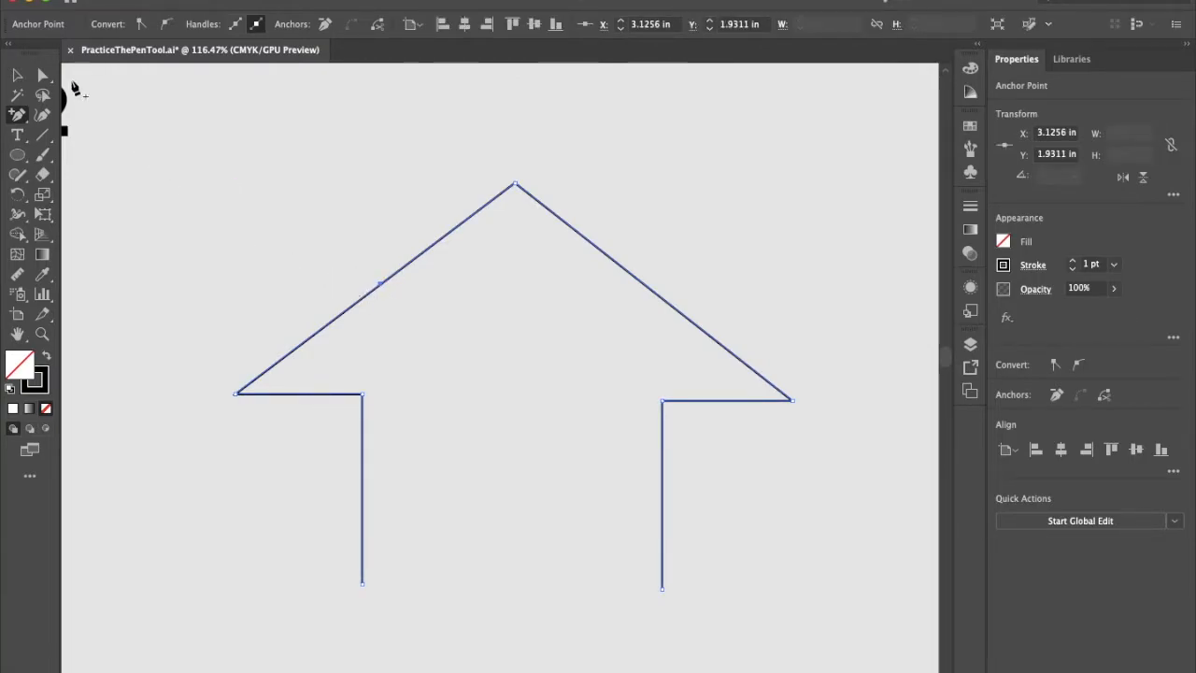
Move the new anchor point up and outward to about X 2.70 in, Y 1.47 in, bending the left slanted edge
{"action": "left_click", "coordinate": [43, 75]}
{"action": "left_click", "coordinate": [365, 283]}
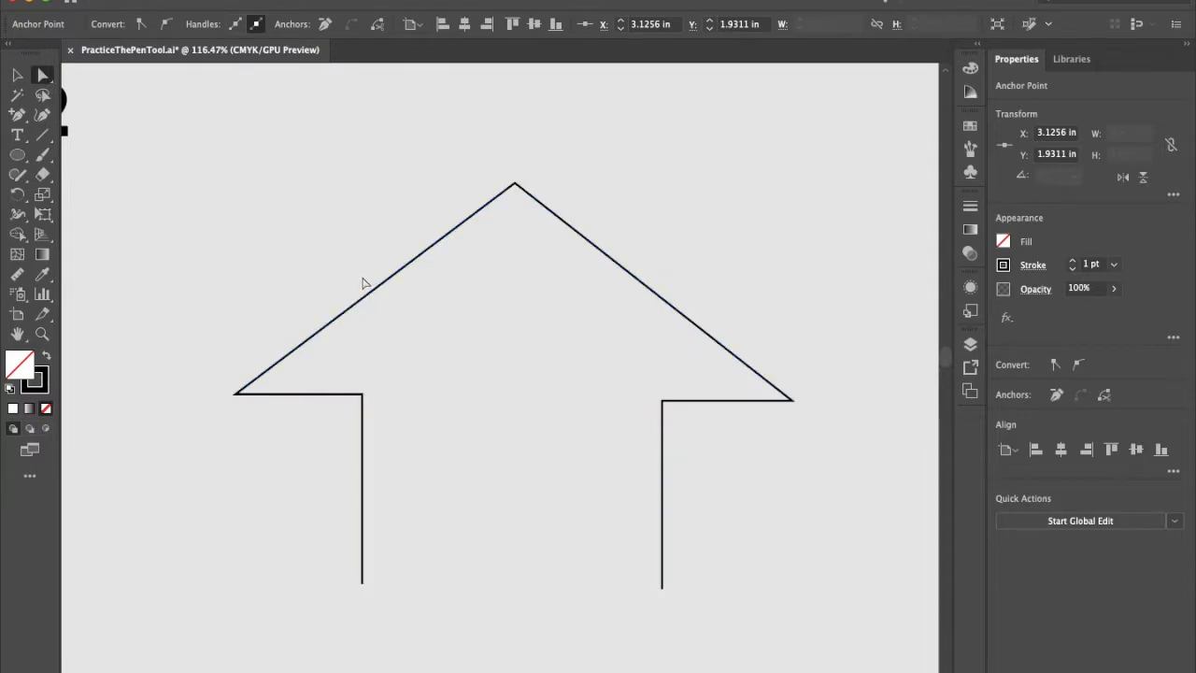
{"action": "left_click_drag", "start_coordinate": [383, 283], "coordinate": [327, 227]}
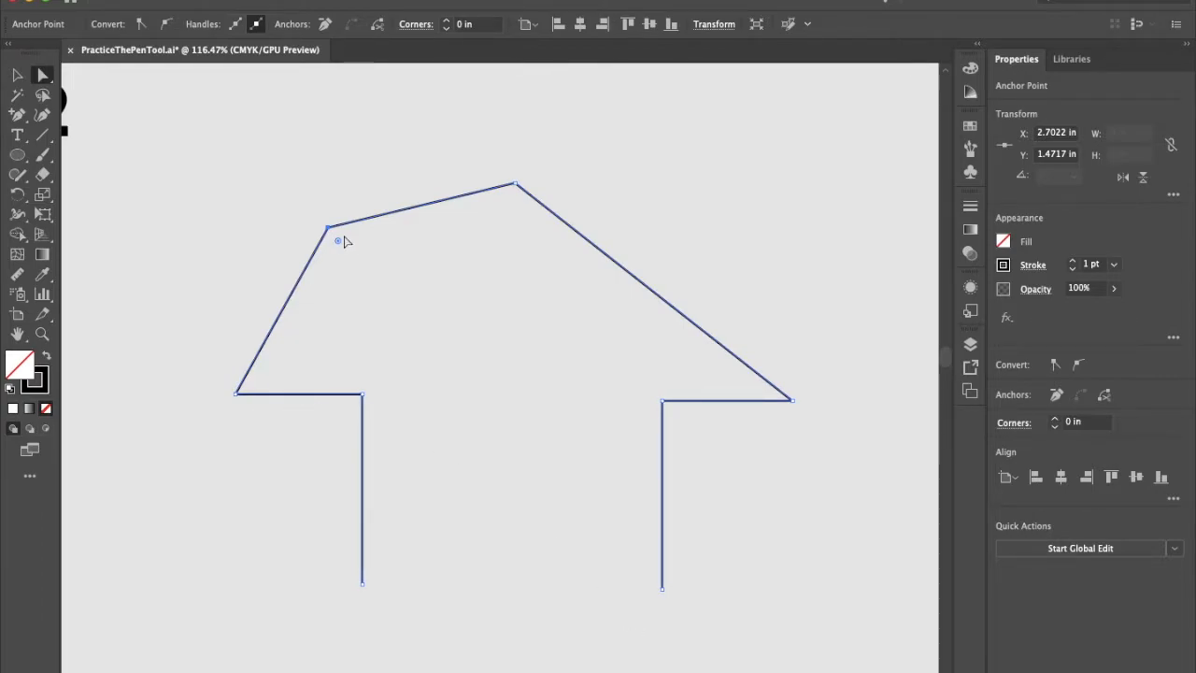
Delete the added anchor point on the left edge, and try deleting the right inner corner's anchor point, undoing that deletion
{"action": "left_click_drag", "start_coordinate": [17, 114], "coordinate": [99, 155]}
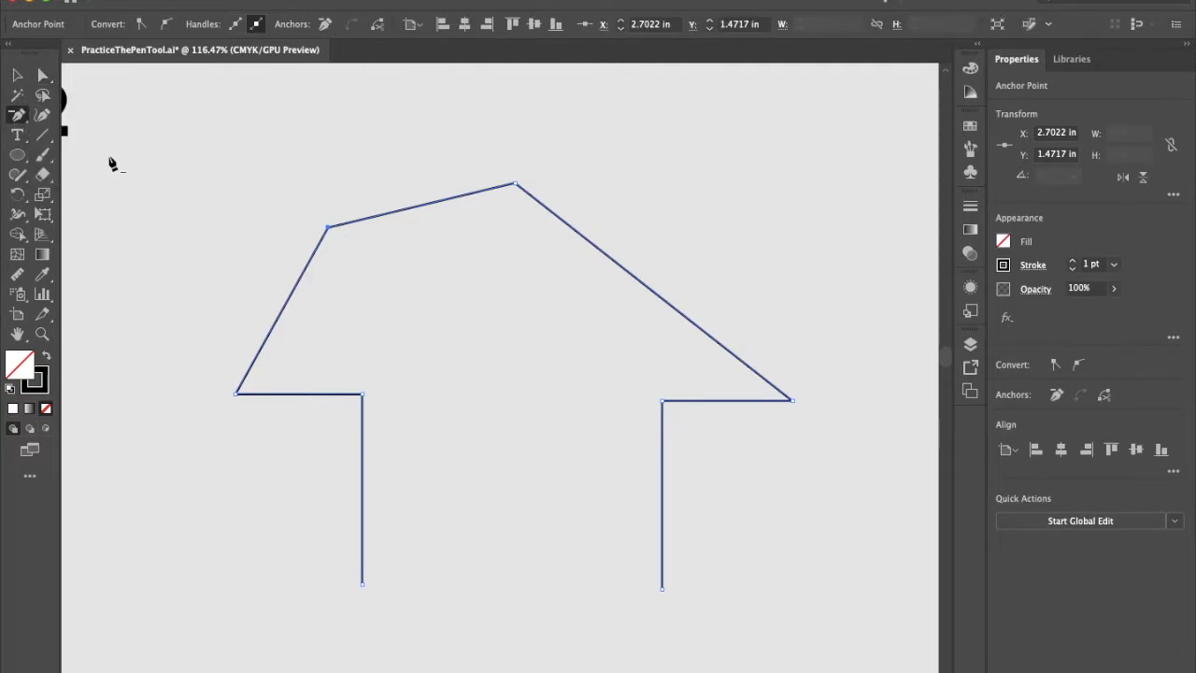
{"action": "left_click", "coordinate": [328, 227]}
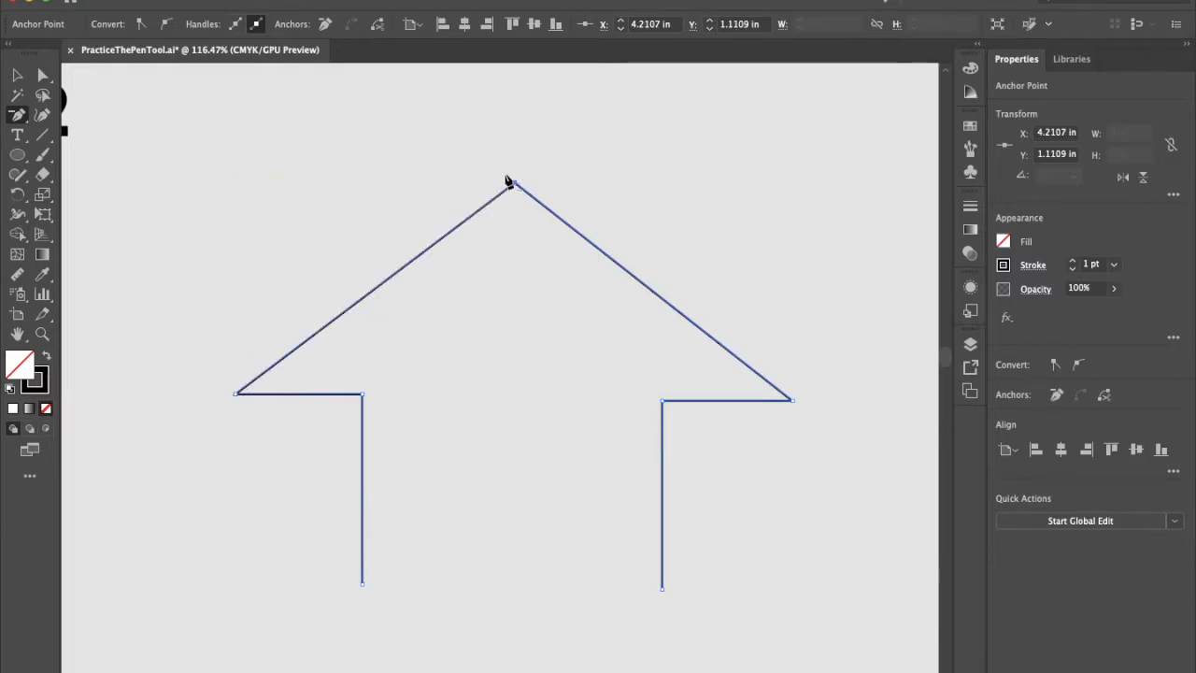
{"action": "left_click", "coordinate": [664, 402]}
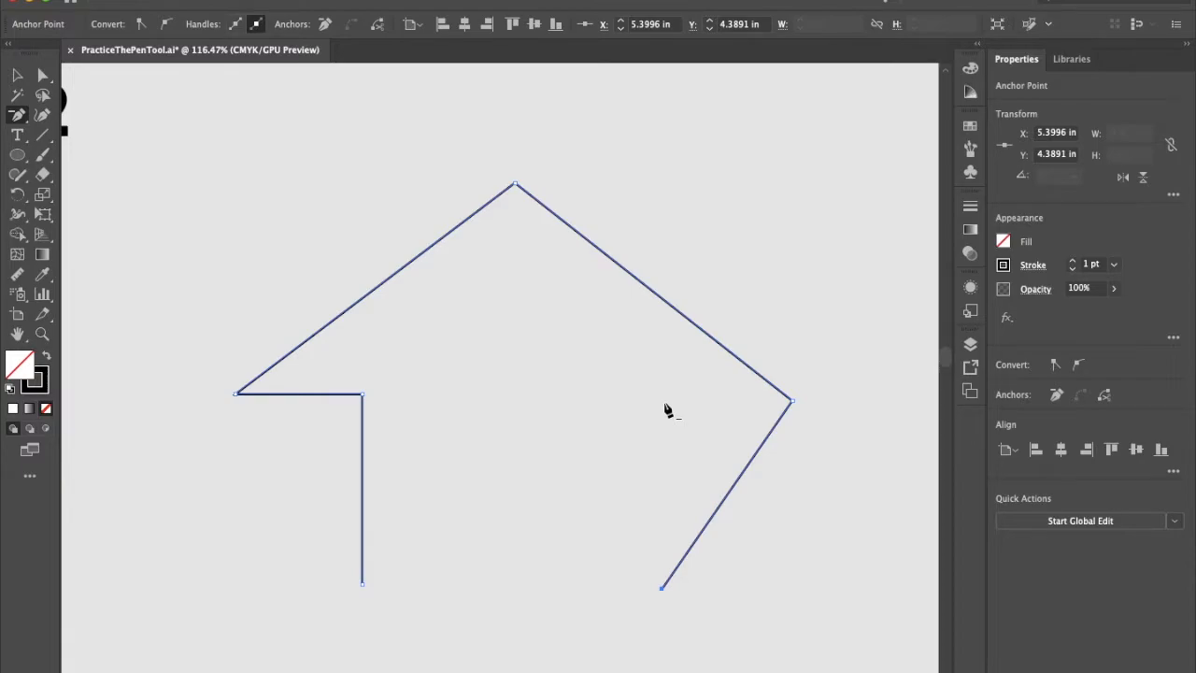
{"action": "key", "text": "ctrl+z"}
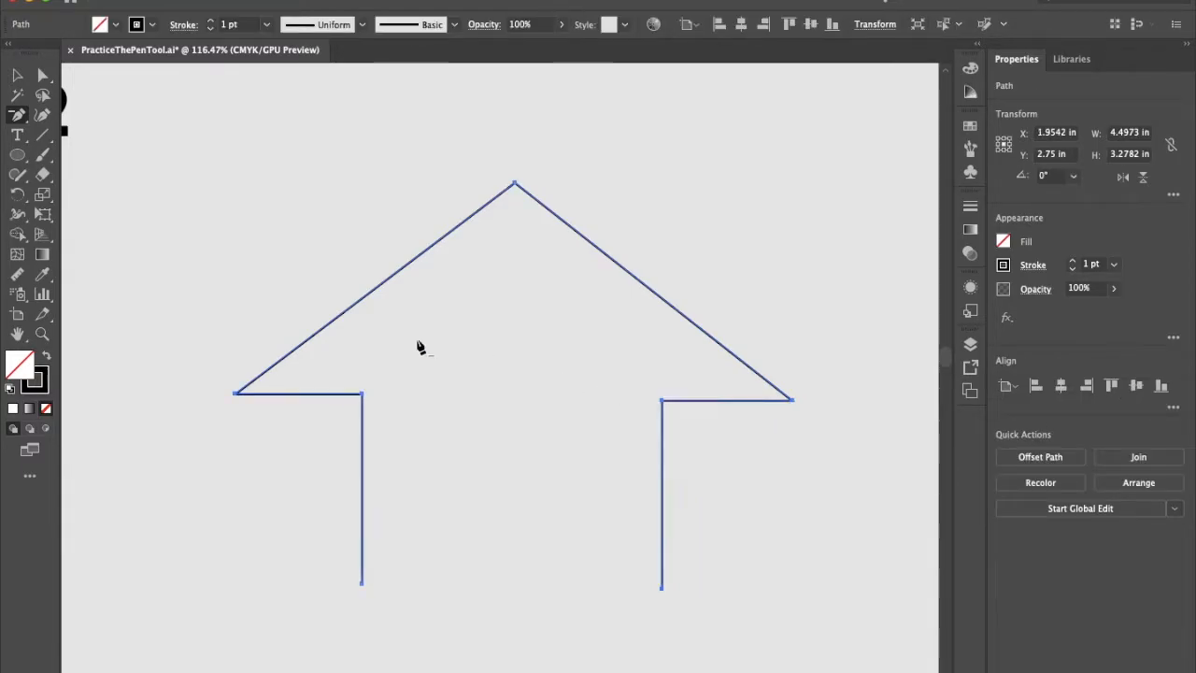
Convert the arrow's apex into a smooth point with long horizontal handles using the Anchor Point tool, rounding the top into a dome
{"action": "left_click", "coordinate": [19, 119]}
{"action": "left_click_drag", "start_coordinate": [18, 119], "coordinate": [122, 179]}
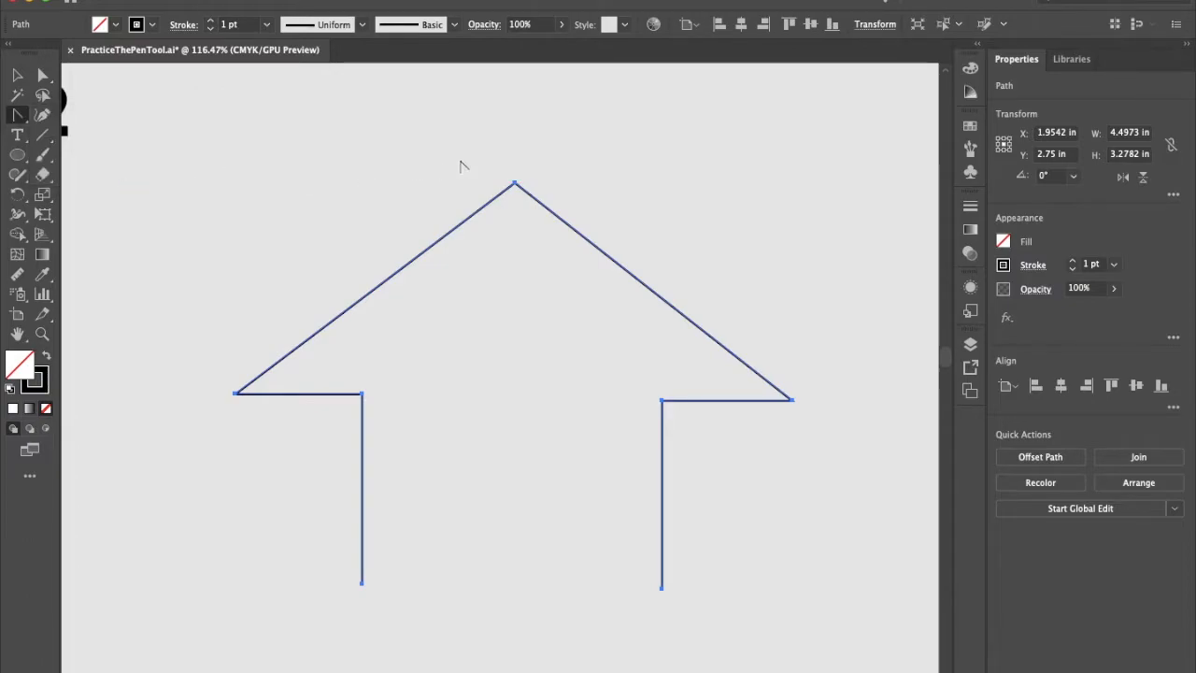
{"action": "left_click_drag", "start_coordinate": [515, 183], "coordinate": [707, 184]}
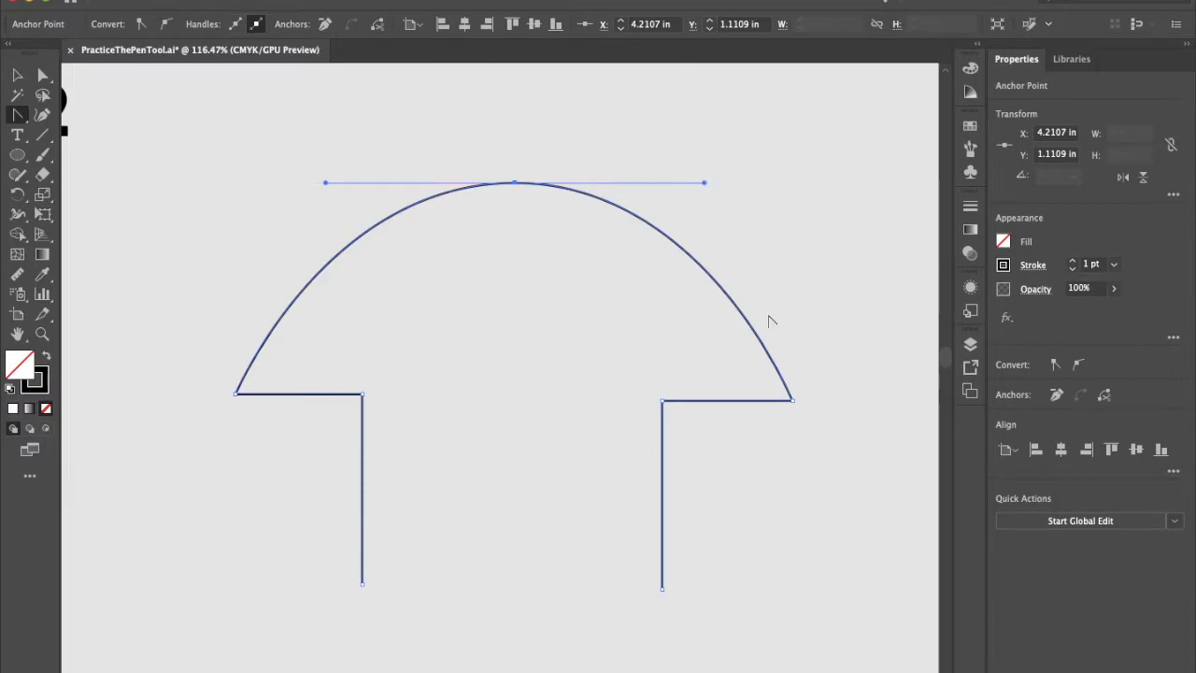
Try pulling curve handles from the right outer corner and the left inner corner, undoing each change
{"action": "left_click_drag", "start_coordinate": [792, 400], "coordinate": [813, 611]}
{"action": "key", "text": "super+z"}
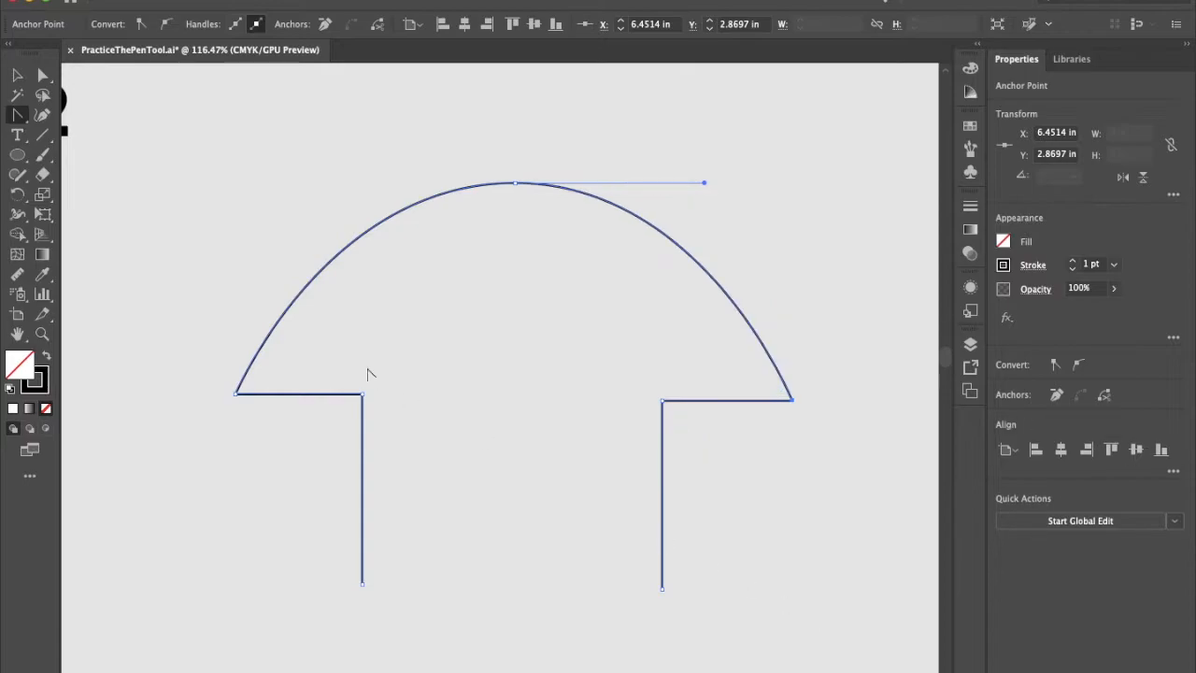
{"action": "left_click", "coordinate": [363, 395]}
{"action": "left_click_drag", "start_coordinate": [362, 394], "coordinate": [444, 478]}
{"action": "key", "text": "super+z"}
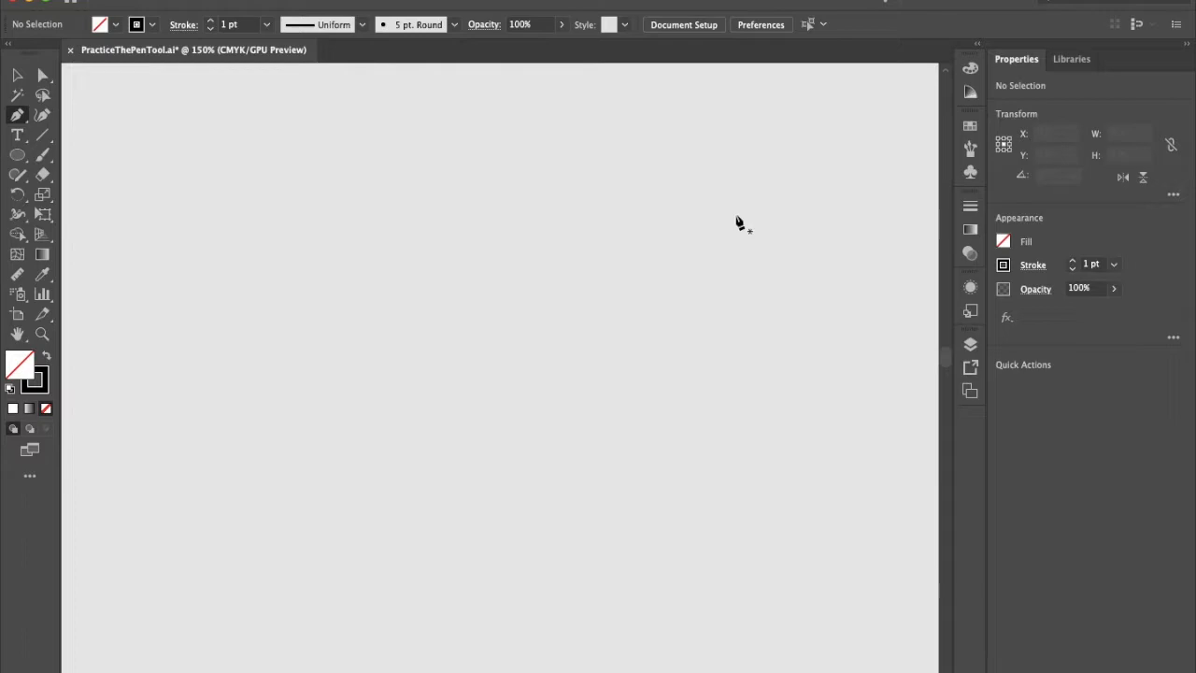
Draw the duck's back, neck and rounded head as one continuous path with the Curvature tool on an empty area
{"action": "left_click", "coordinate": [44, 116]}
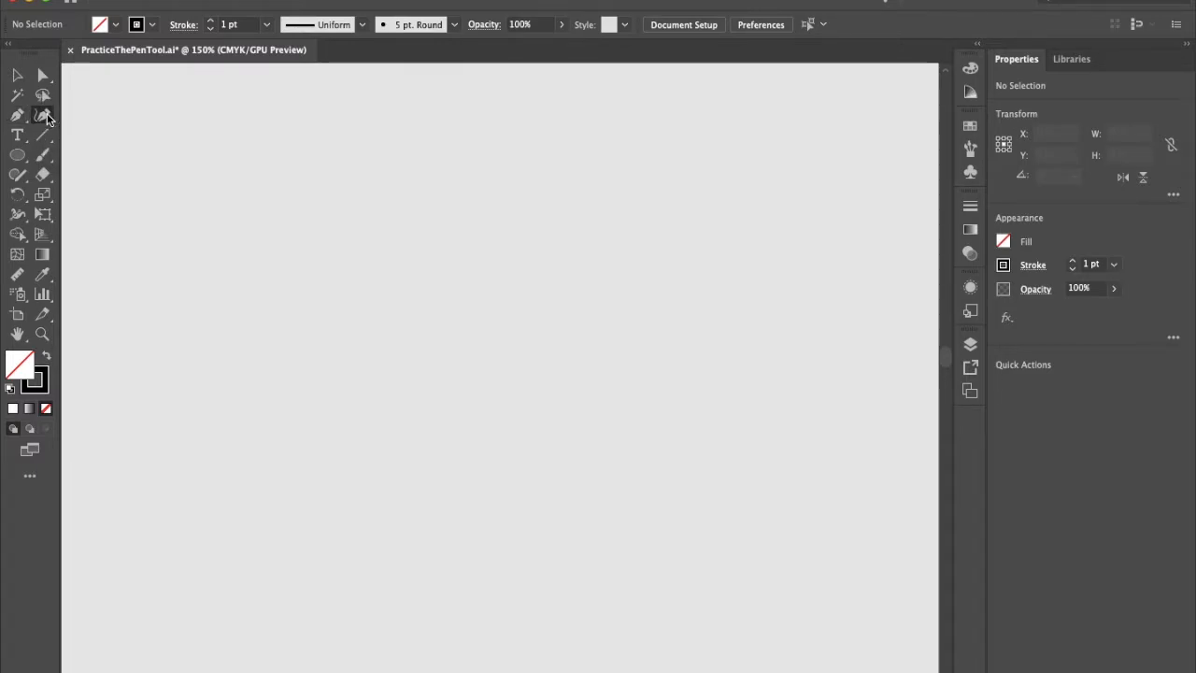
{"action": "left_click", "coordinate": [420, 518]}
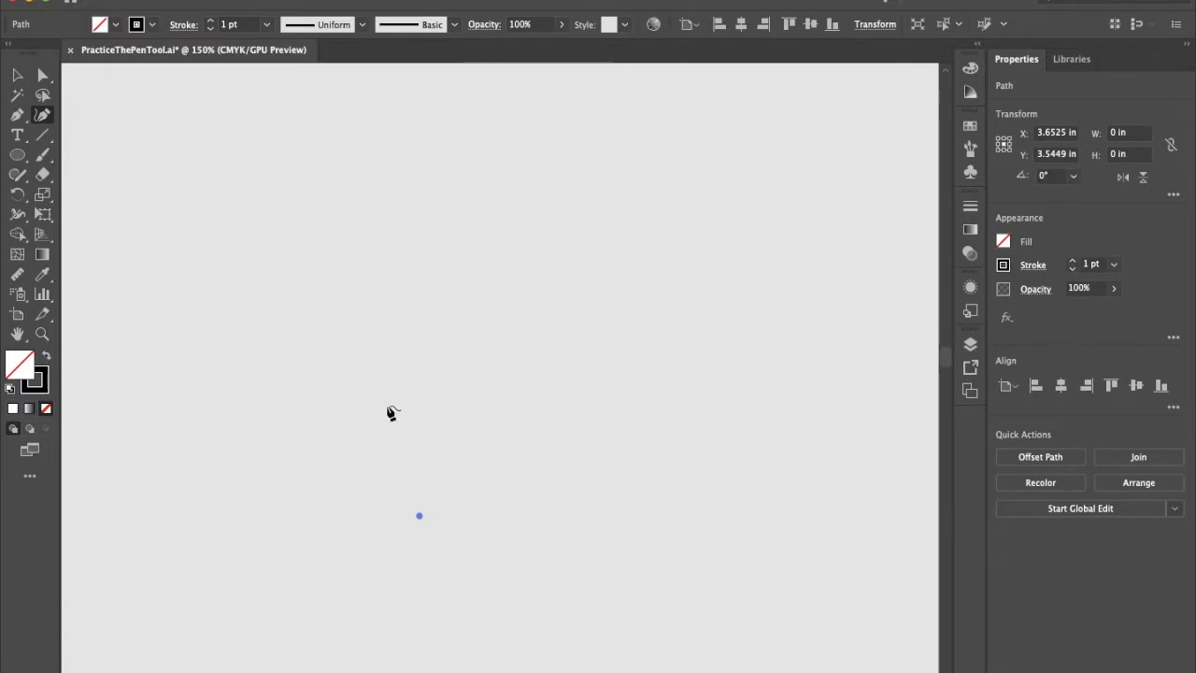
{"action": "left_click", "coordinate": [396, 355]}
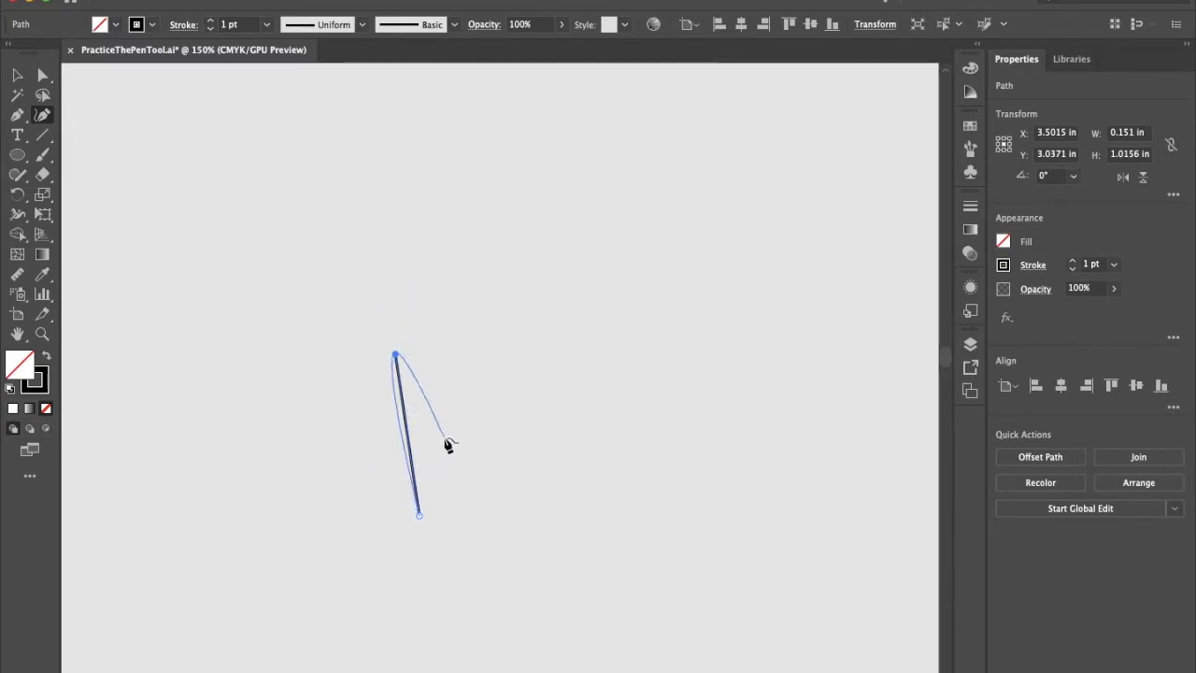
{"action": "left_click", "coordinate": [467, 327]}
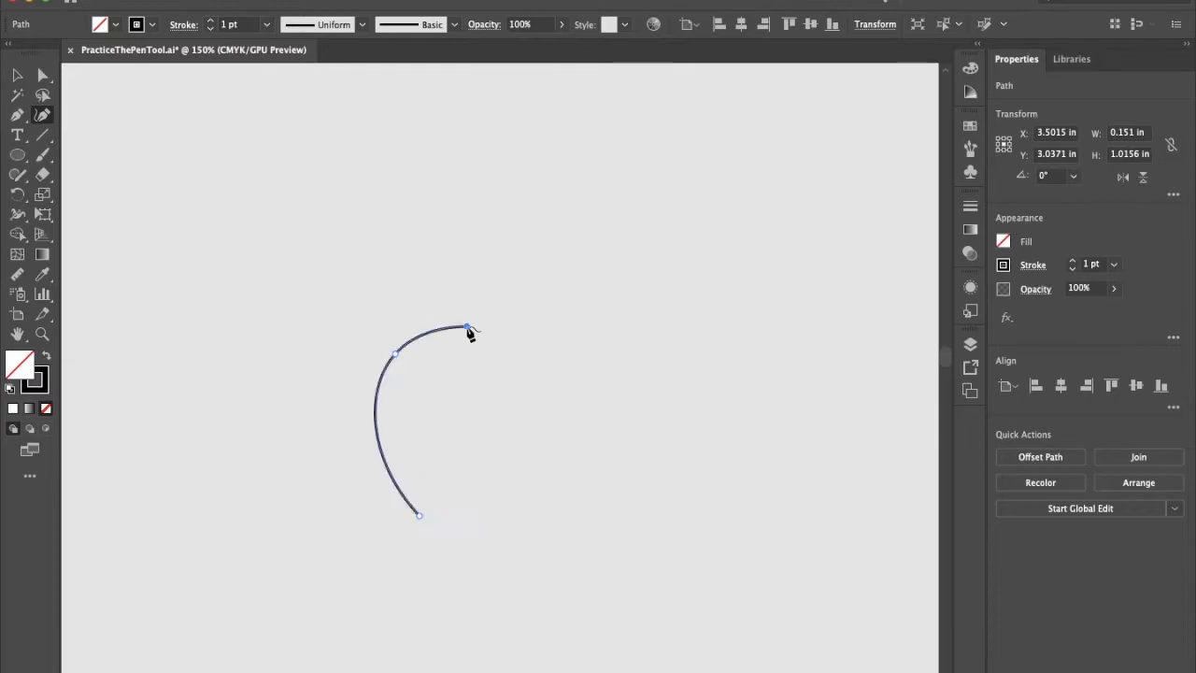
{"action": "left_click", "coordinate": [464, 267]}
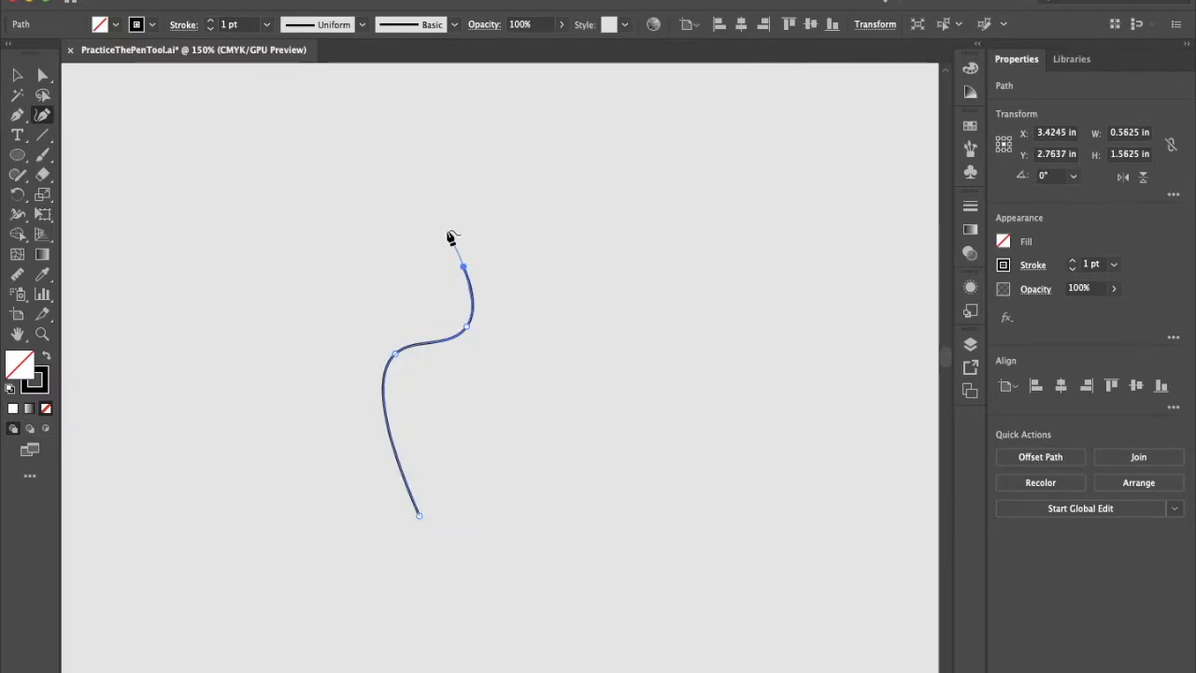
{"action": "left_click", "coordinate": [456, 171]}
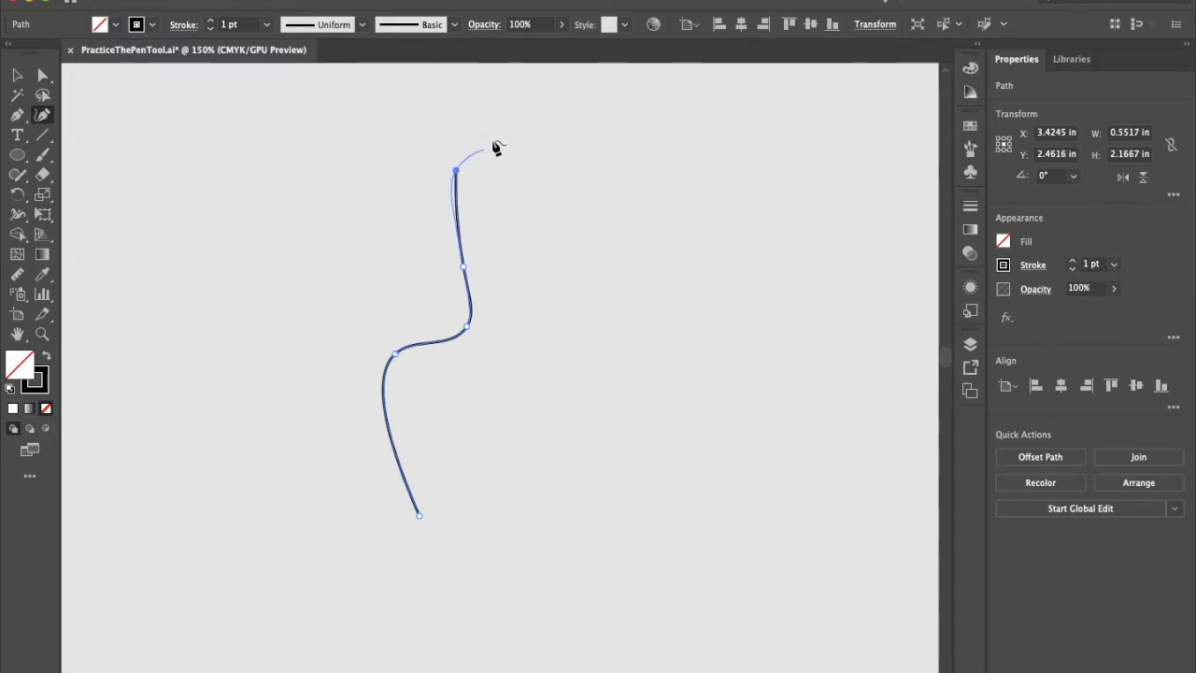
{"action": "left_click", "coordinate": [501, 142]}
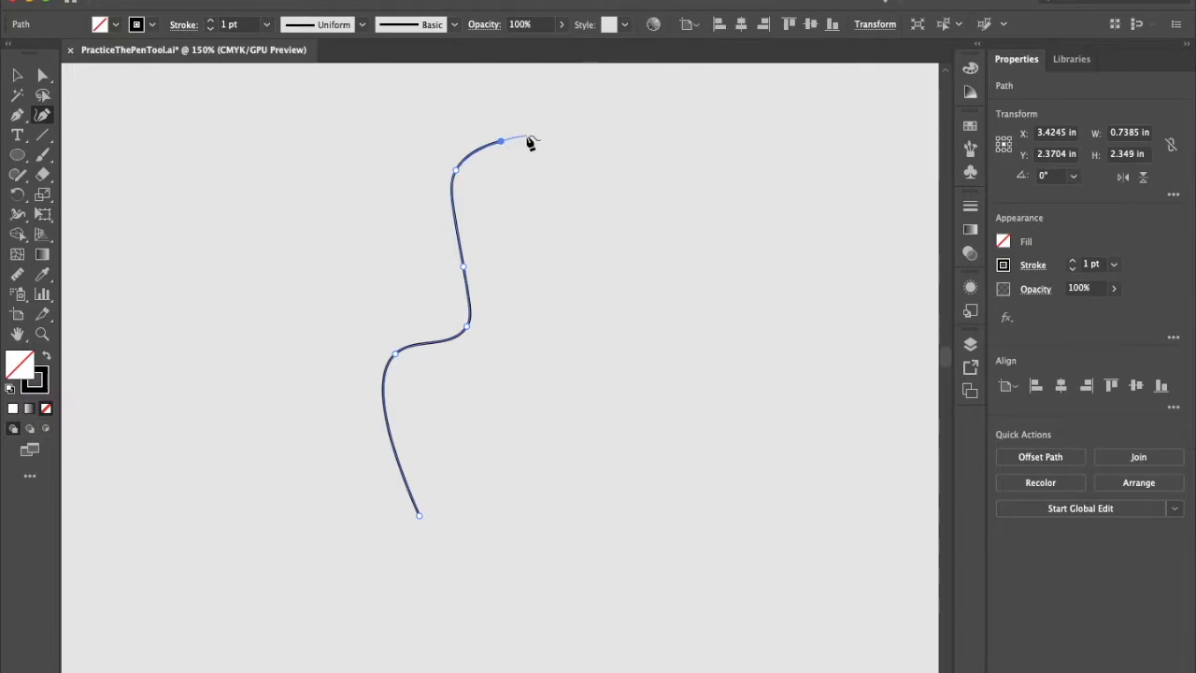
{"action": "left_click", "coordinate": [530, 194]}
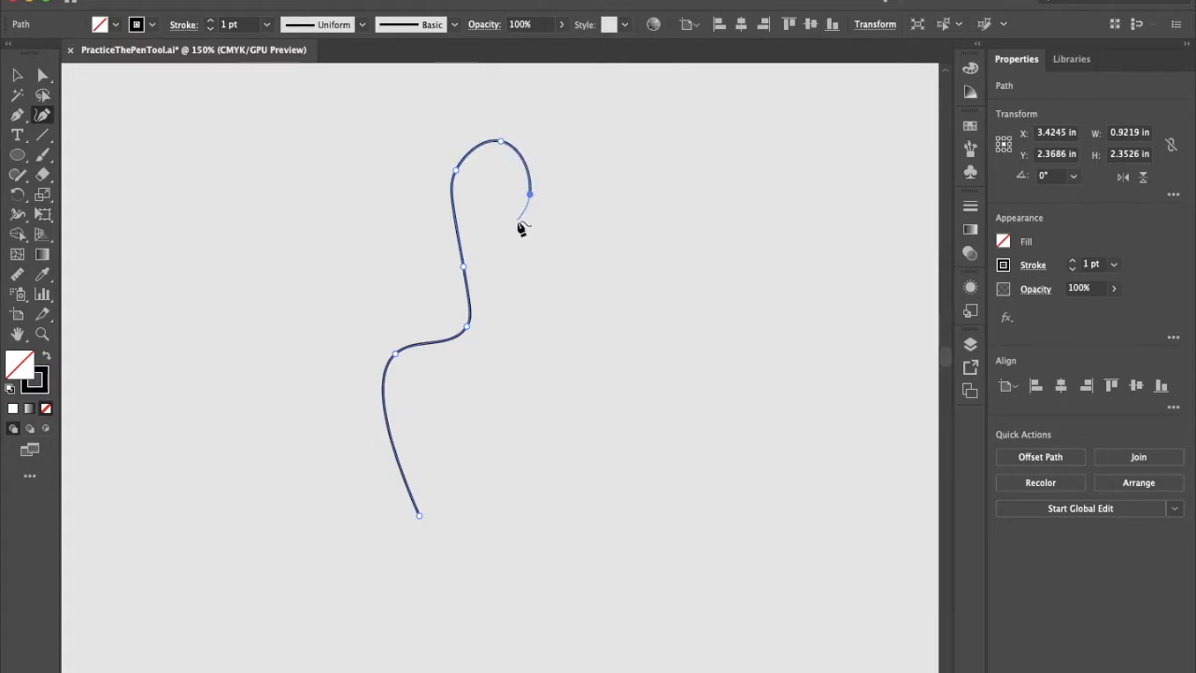
{"action": "left_click", "coordinate": [515, 223]}
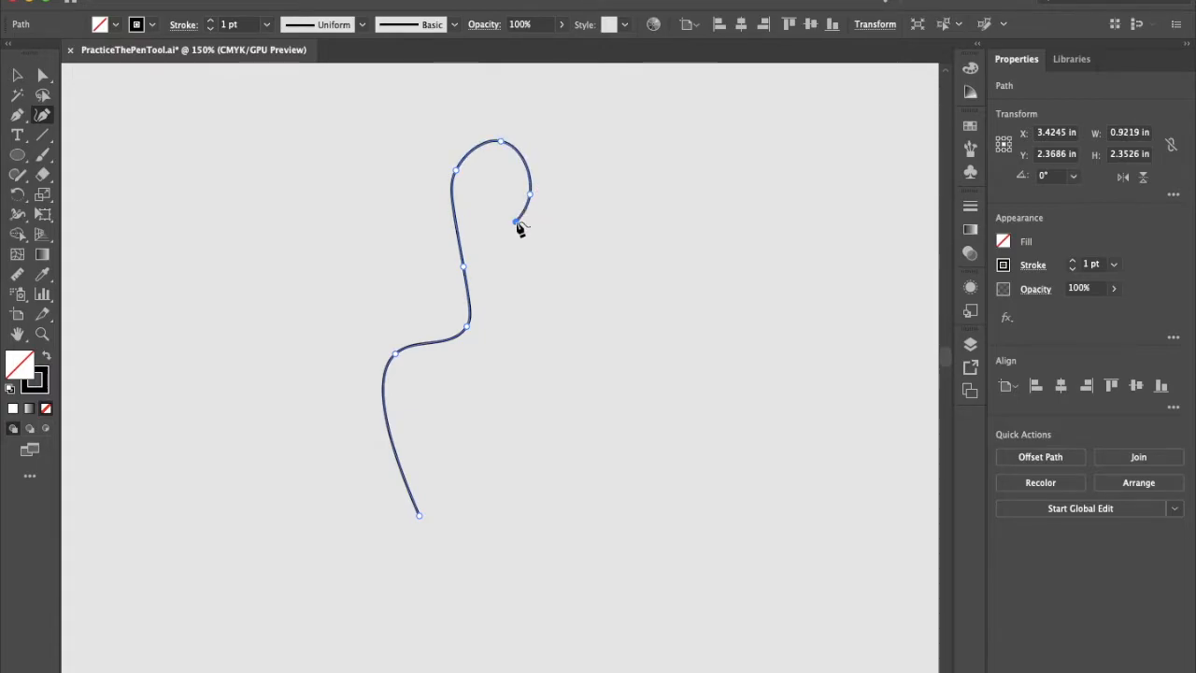
Continue the path through the beak, chest and belly, close it into a duck outline about 1.65 by 2.82 in, and deselect it
{"action": "left_click", "coordinate": [608, 229]}
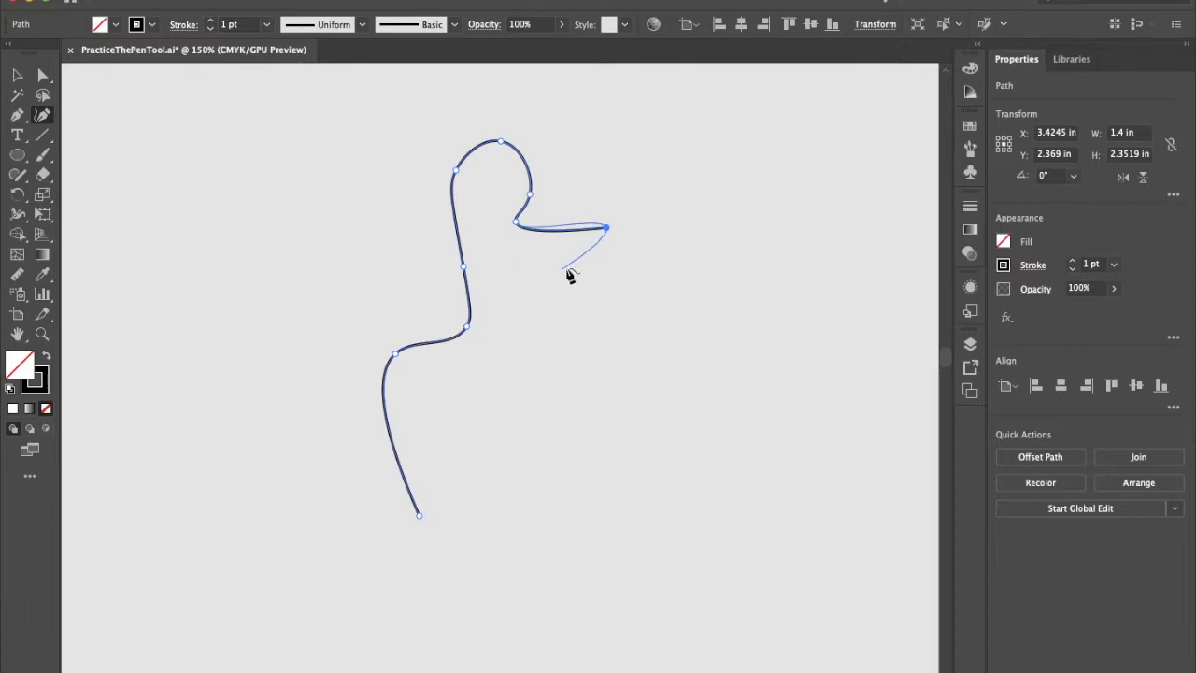
{"action": "left_click", "coordinate": [565, 260]}
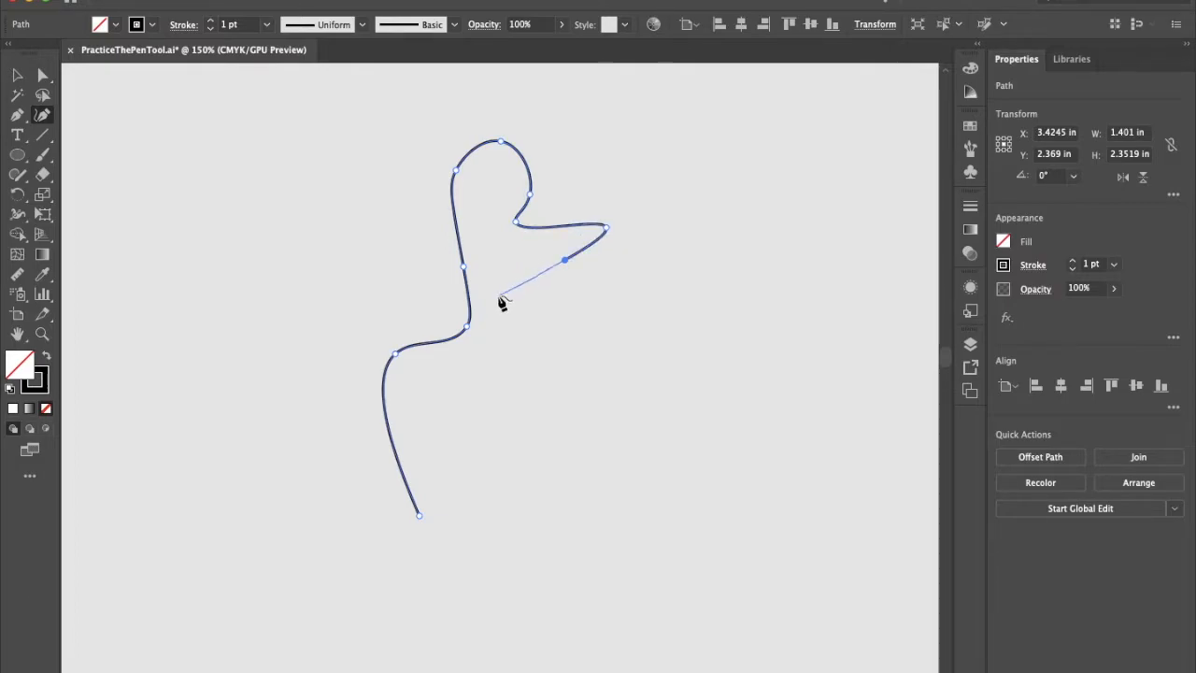
{"action": "left_click", "coordinate": [497, 335]}
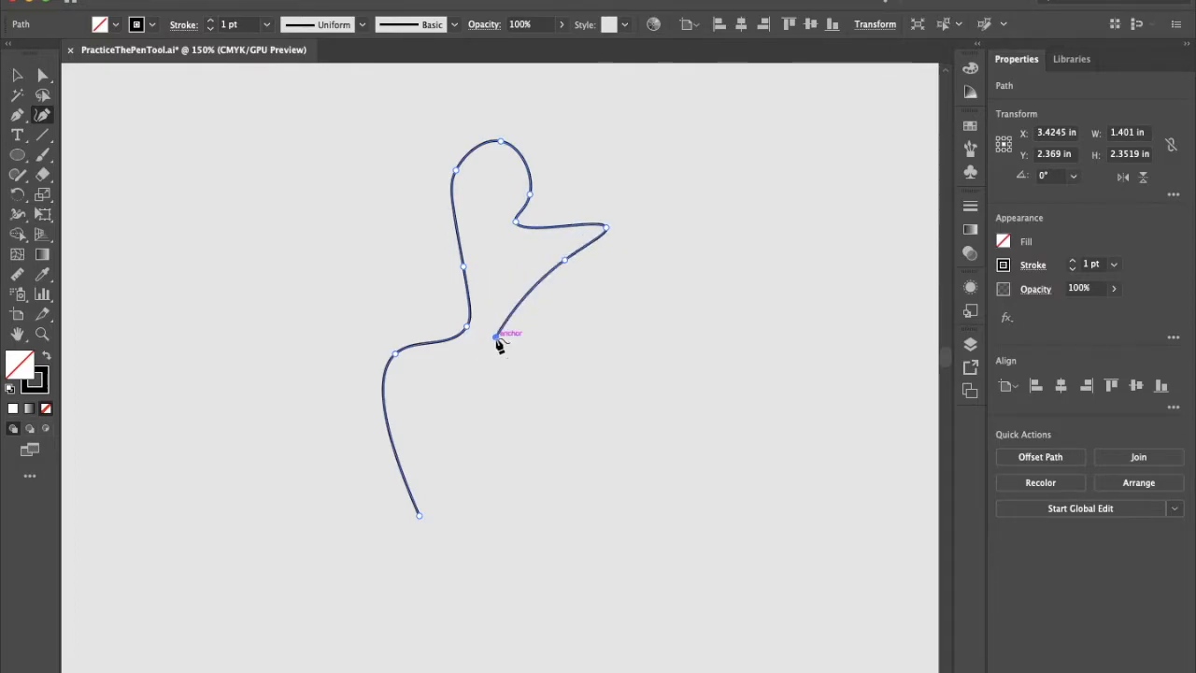
{"action": "left_click", "coordinate": [539, 393]}
{"action": "left_click", "coordinate": [643, 502]}
{"action": "left_click", "coordinate": [539, 590]}
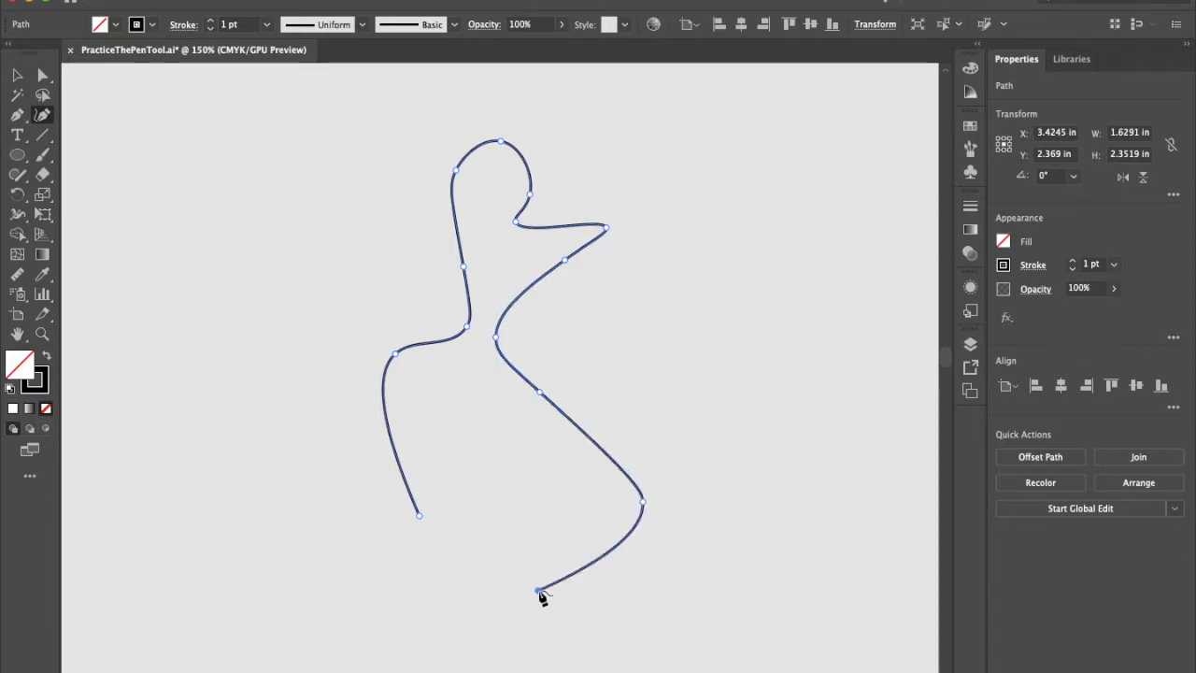
{"action": "left_click", "coordinate": [419, 517]}
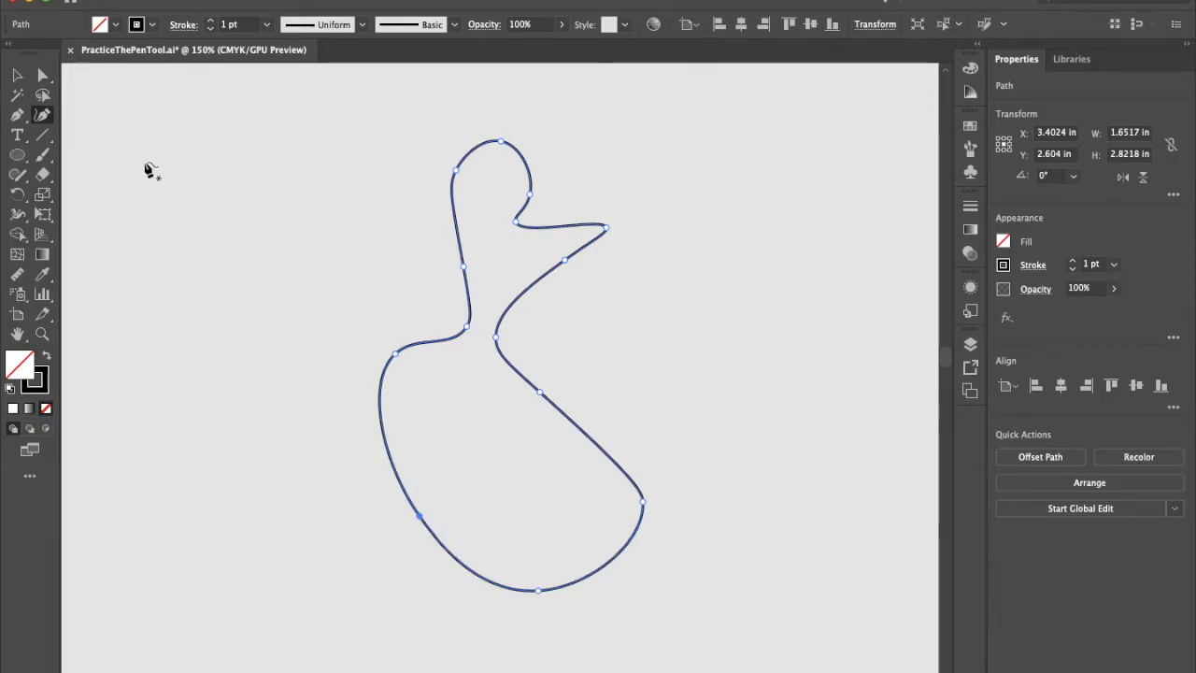
{"action": "left_click", "coordinate": [17, 75]}
{"action": "left_click", "coordinate": [312, 269]}
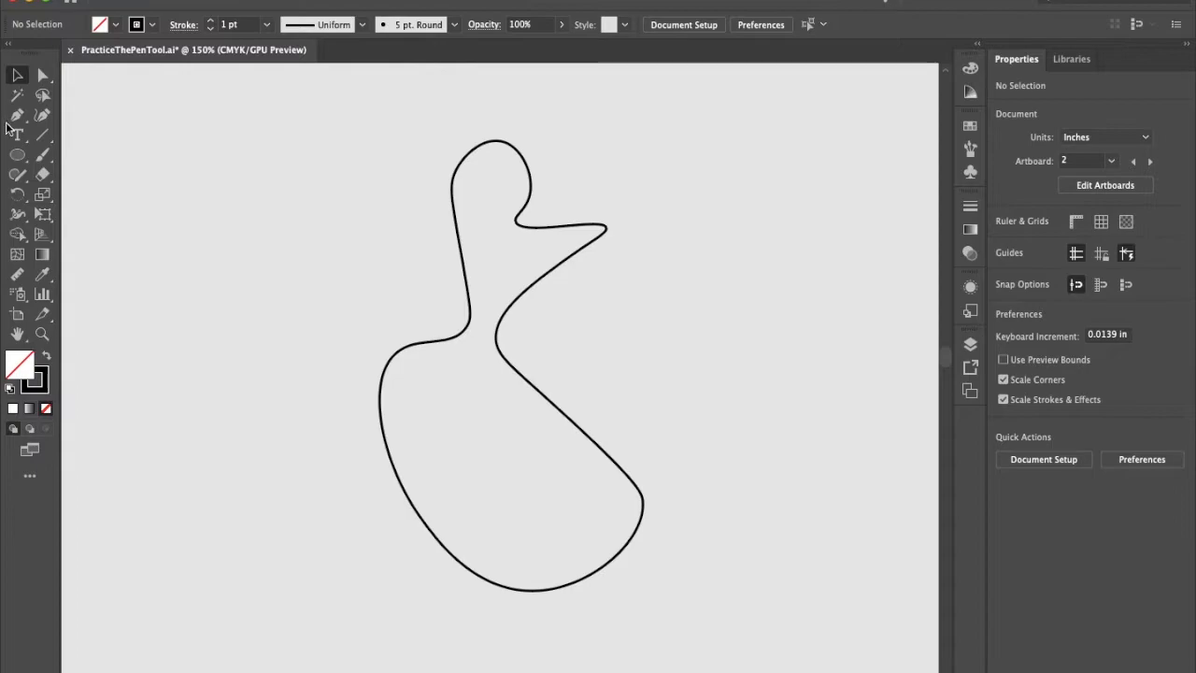
Start a second duck path with the Curvature tool over the first one, curving around the head, down the back and around the rounded body
{"action": "left_click", "coordinate": [42, 114]}
{"action": "left_click", "coordinate": [337, 285]}
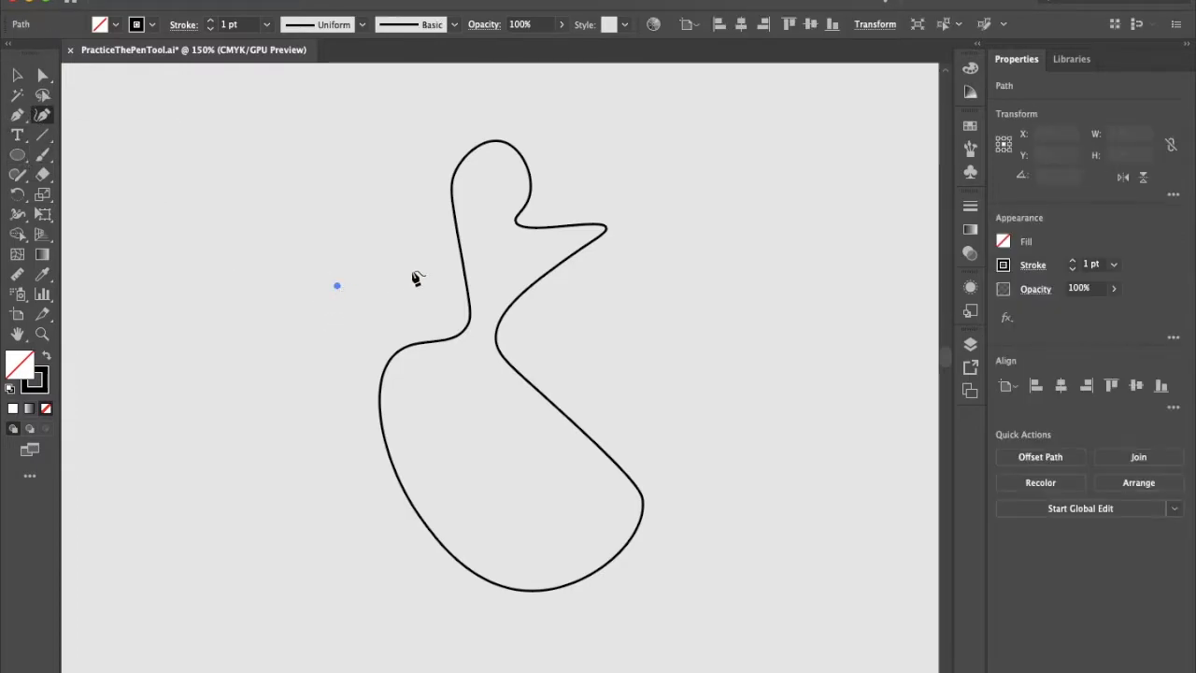
{"action": "left_click", "coordinate": [439, 241]}
{"action": "left_click", "coordinate": [494, 297]}
{"action": "left_click", "coordinate": [444, 360]}
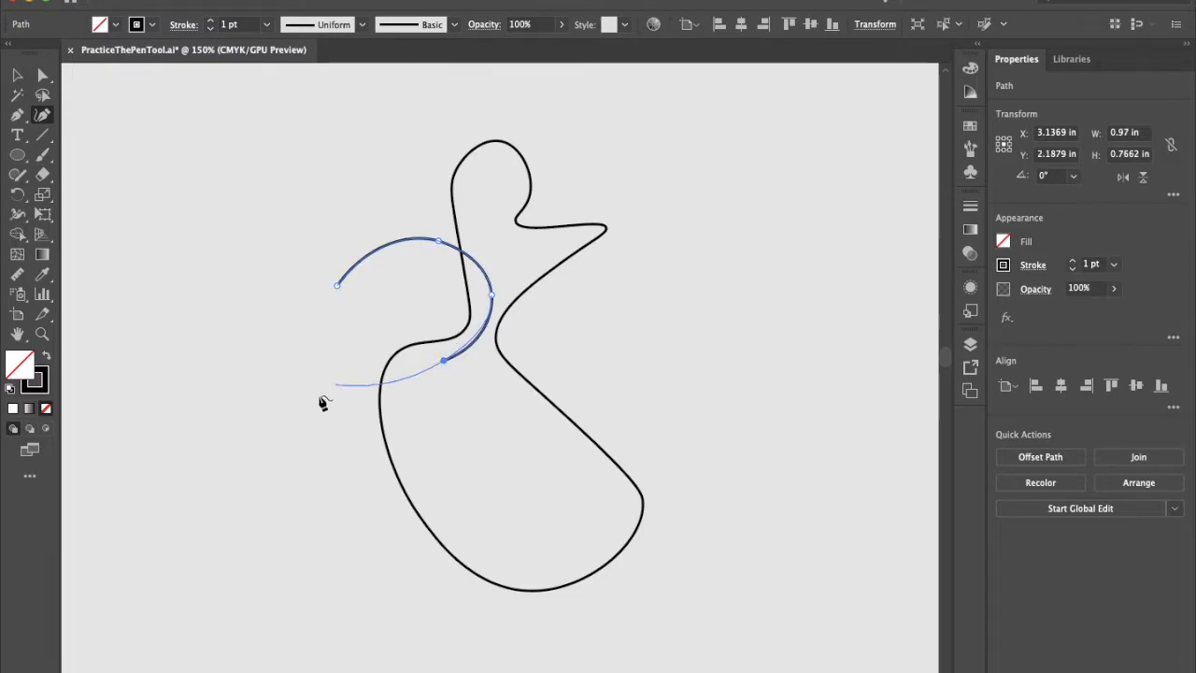
{"action": "left_click", "coordinate": [277, 513]}
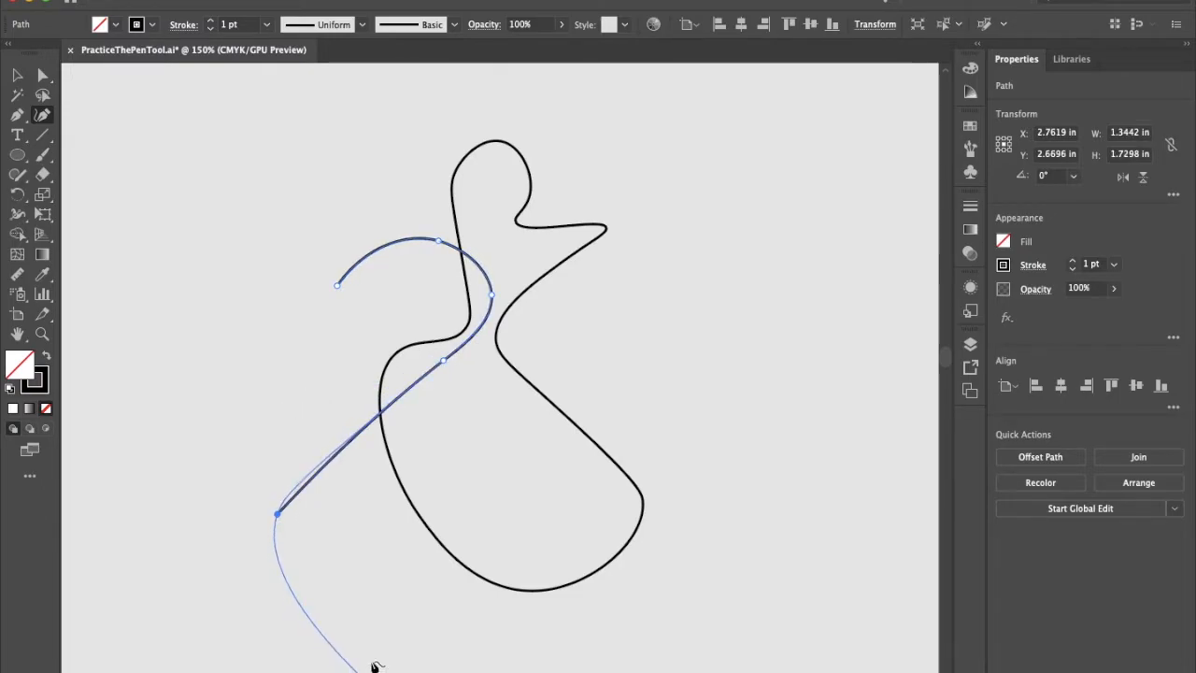
{"action": "left_click", "coordinate": [373, 658]}
{"action": "left_click", "coordinate": [491, 509]}
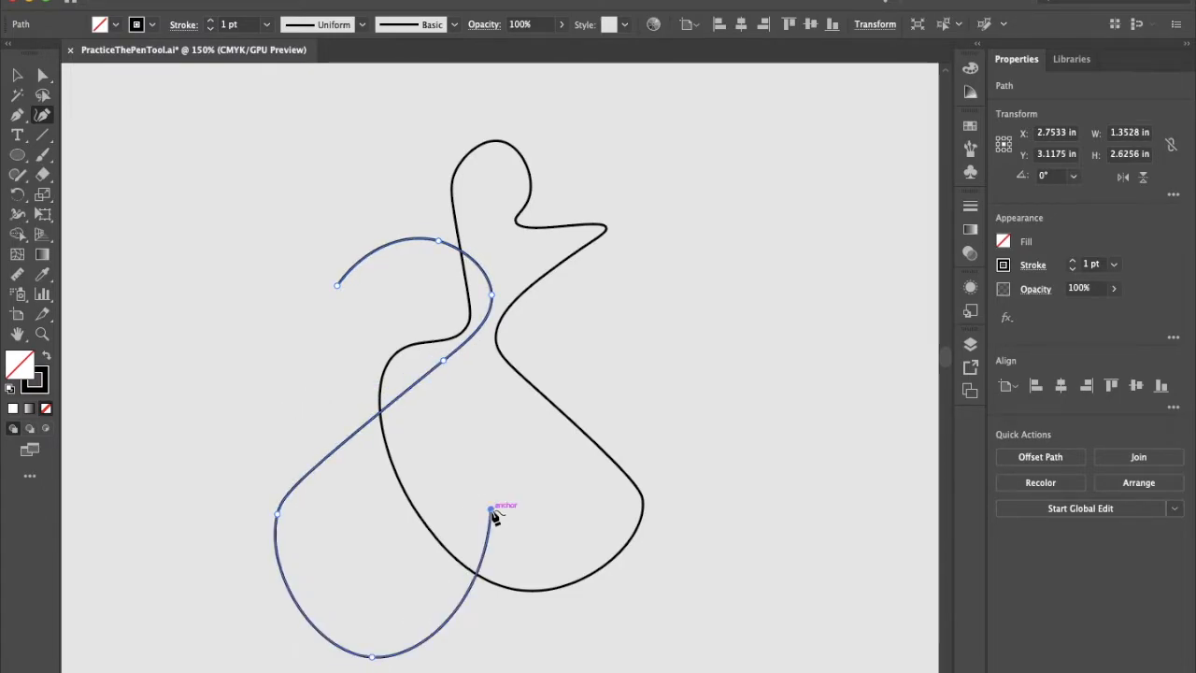
Continue the curved path through the chest, beak-like bulge and head crest, close it at about 1.89 by 2.96 in, and deselect it
{"action": "left_click", "coordinate": [492, 411]}
{"action": "left_click", "coordinate": [563, 338]}
{"action": "left_click", "coordinate": [575, 302]}
{"action": "left_click", "coordinate": [510, 318]}
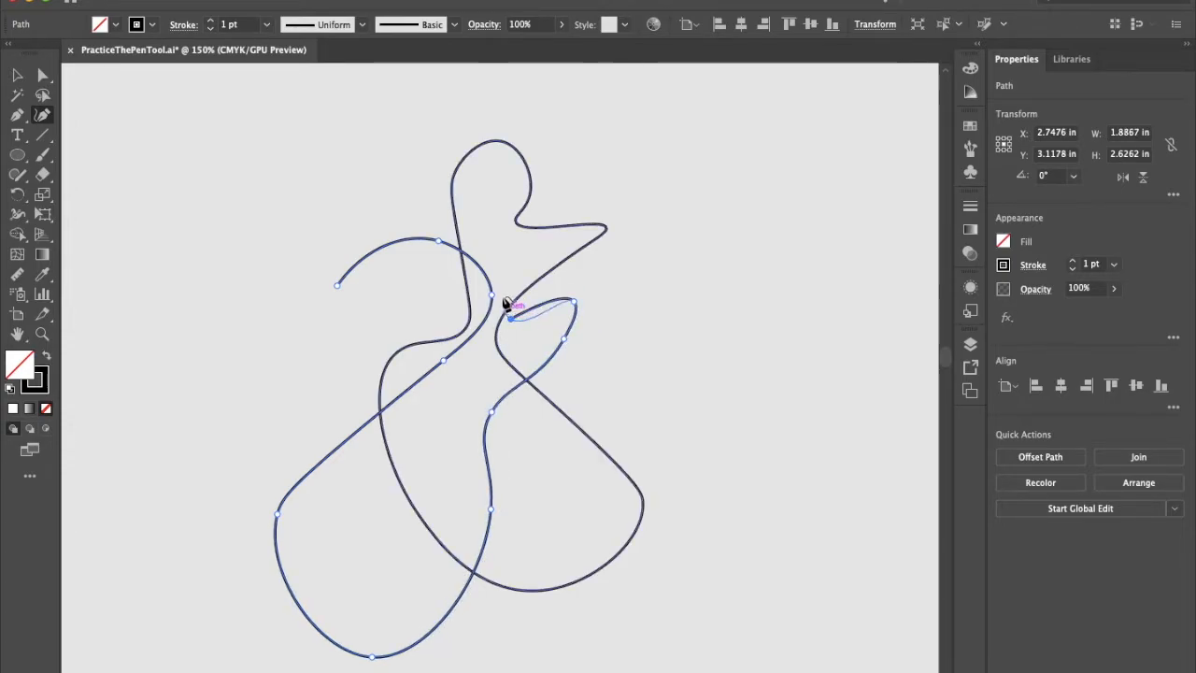
{"action": "left_click", "coordinate": [513, 259]}
{"action": "left_click", "coordinate": [421, 188]}
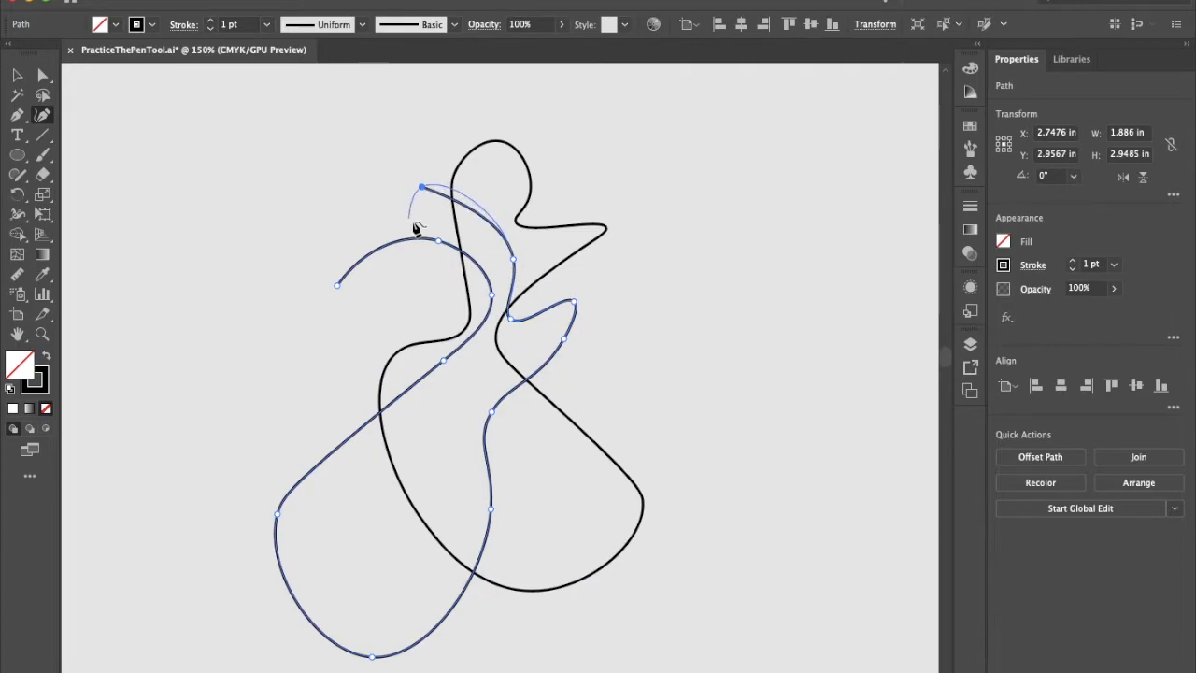
{"action": "left_click", "coordinate": [425, 222]}
{"action": "left_click", "coordinate": [357, 231]}
{"action": "left_click", "coordinate": [337, 286]}
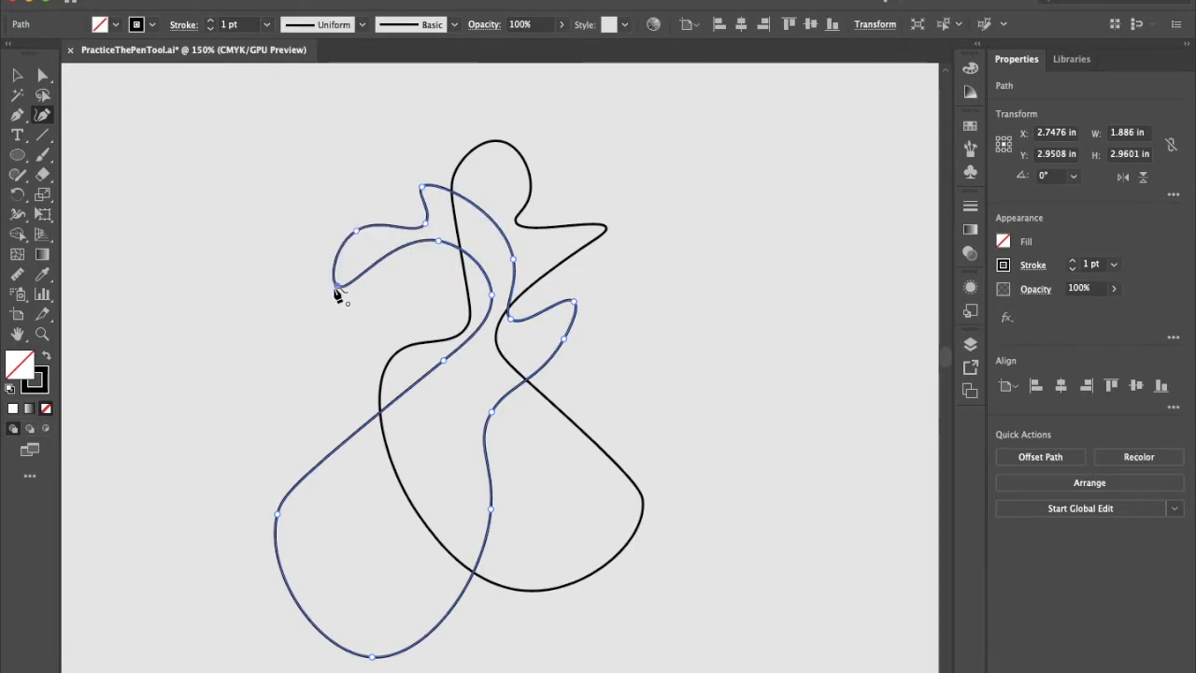
{"action": "left_click", "coordinate": [21, 75]}
{"action": "left_click", "coordinate": [656, 305]}
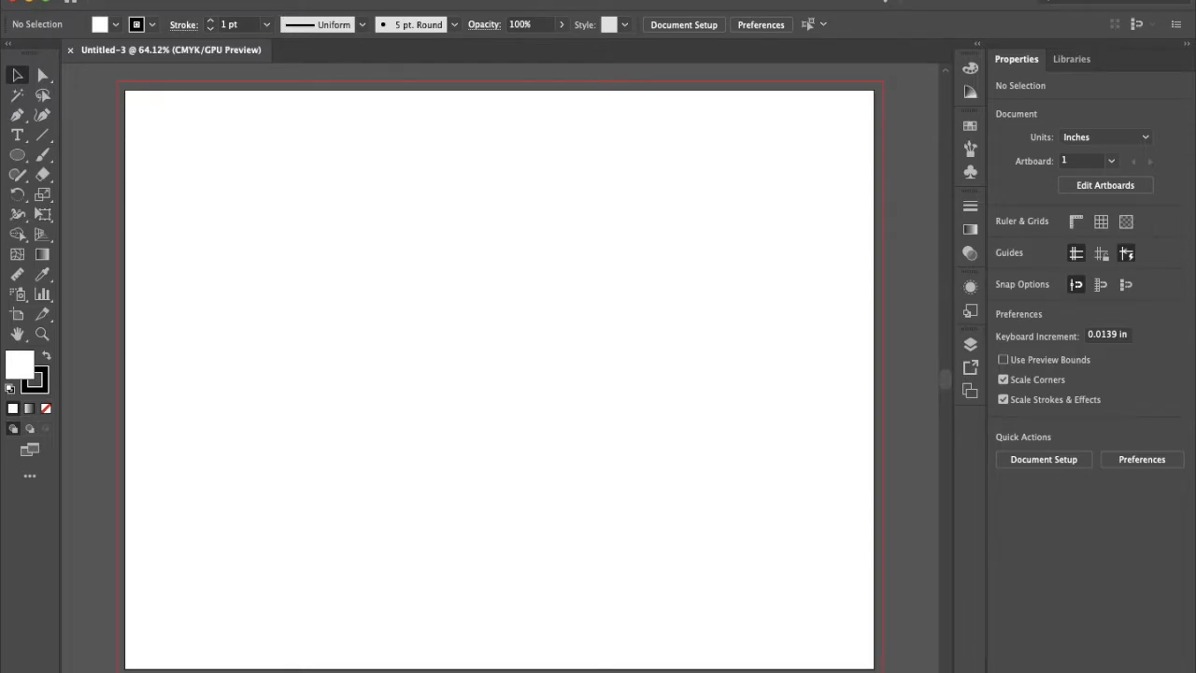
Place eagle.jpg from the Desktop onto the blank artboard of Untitled-3 as an image about 6.99 in square
{"action": "left_click", "coordinate": [127, 0]}
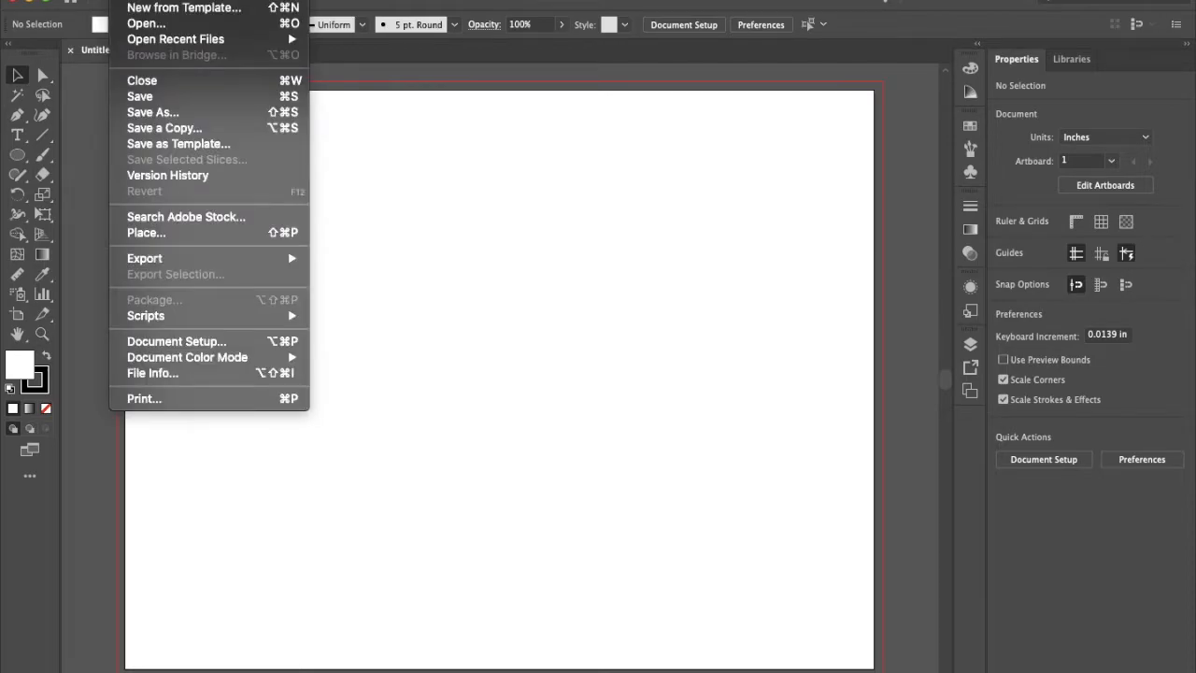
{"action": "left_click", "coordinate": [162, 232]}
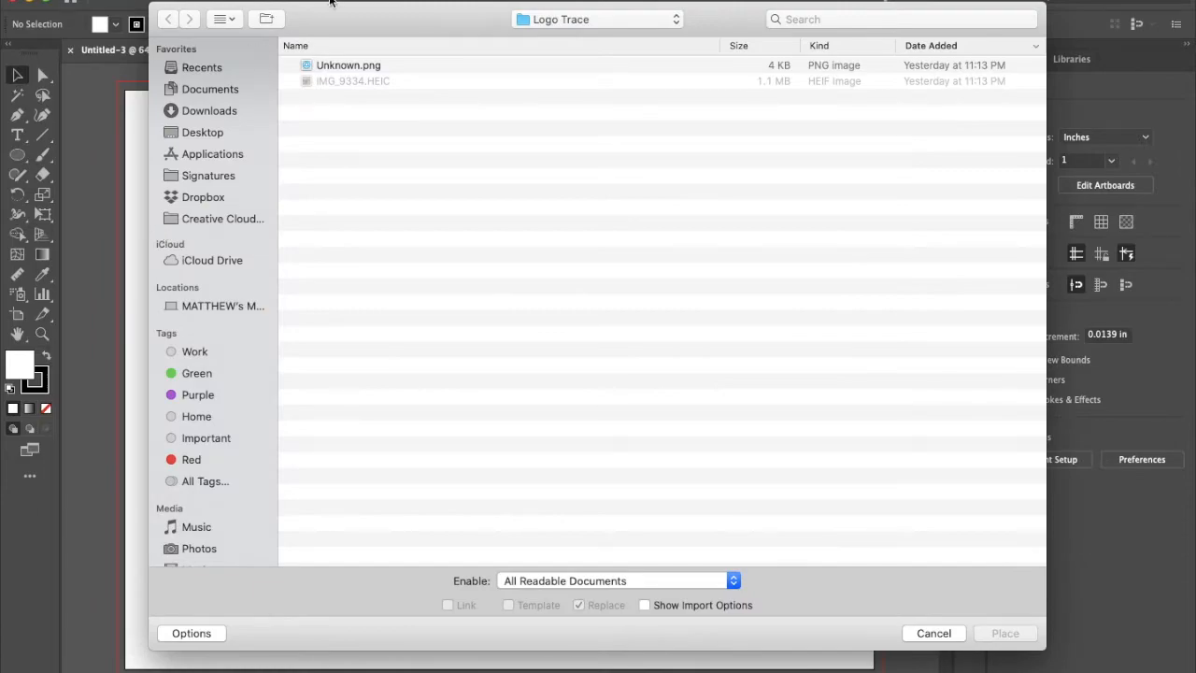
{"action": "left_click", "coordinate": [214, 137]}
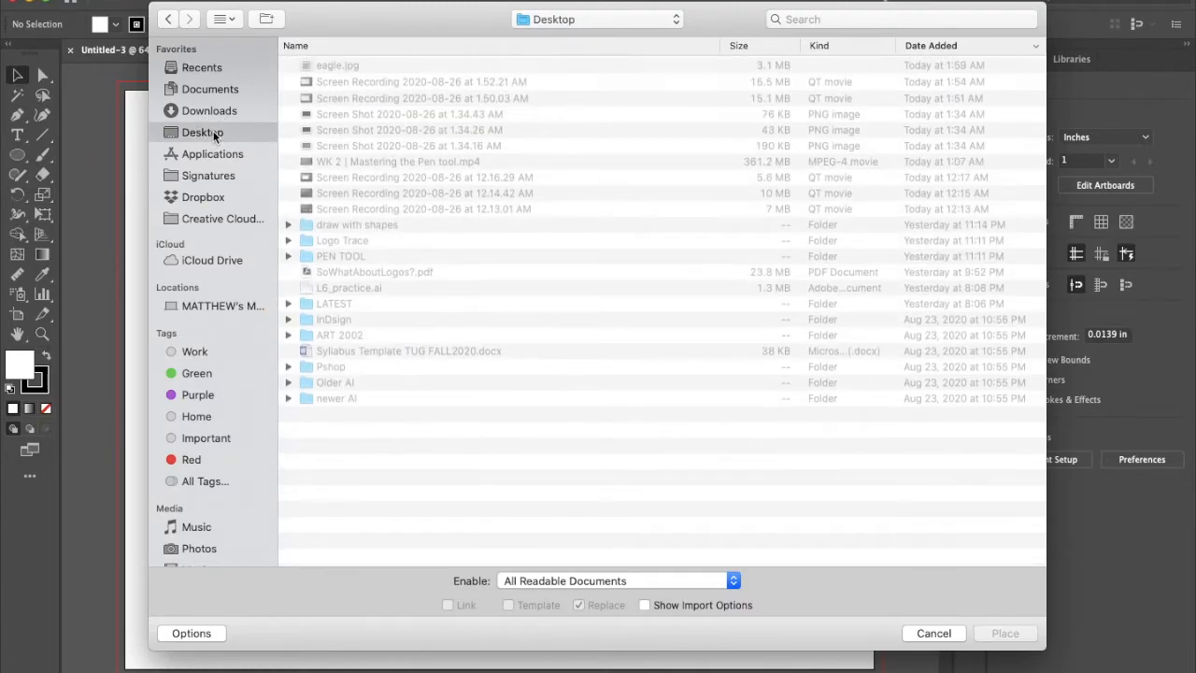
{"action": "left_click", "coordinate": [339, 67]}
{"action": "left_click", "coordinate": [1007, 631]}
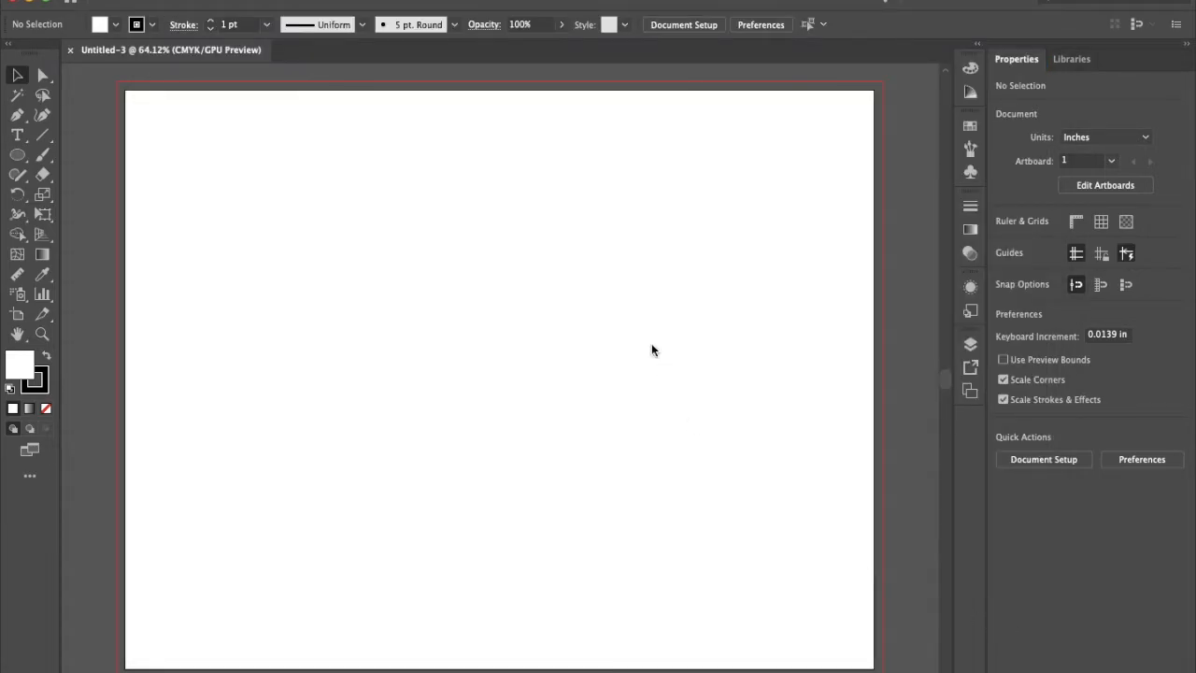
{"action": "left_click_drag", "start_coordinate": [235, 150], "coordinate": [804, 633]}
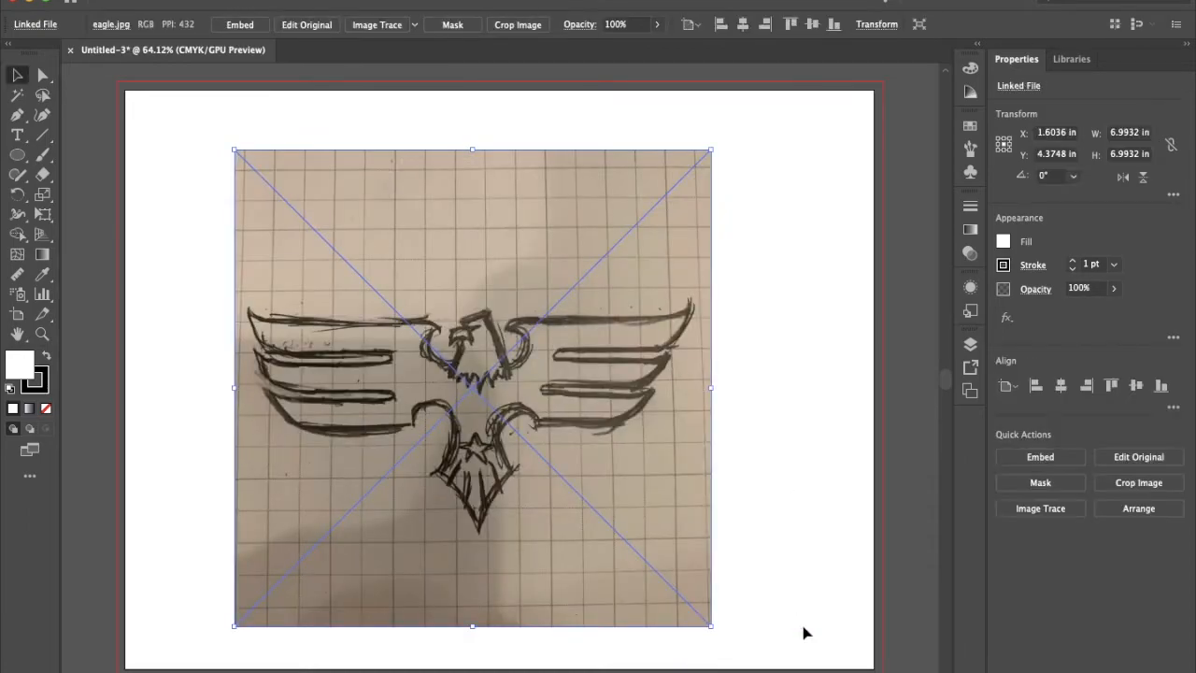
Move the eagle sketch to the artboard's centre and lock it as a tracing template
{"action": "key", "text": "a"}
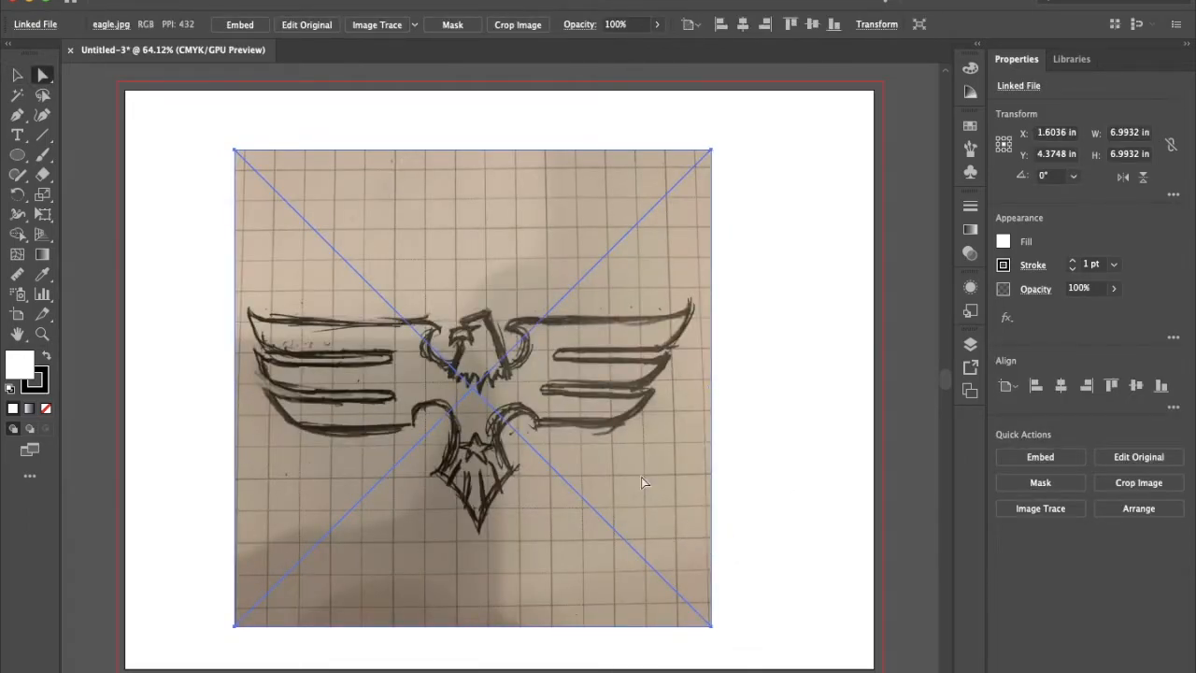
{"action": "left_click_drag", "start_coordinate": [641, 477], "coordinate": [670, 470]}
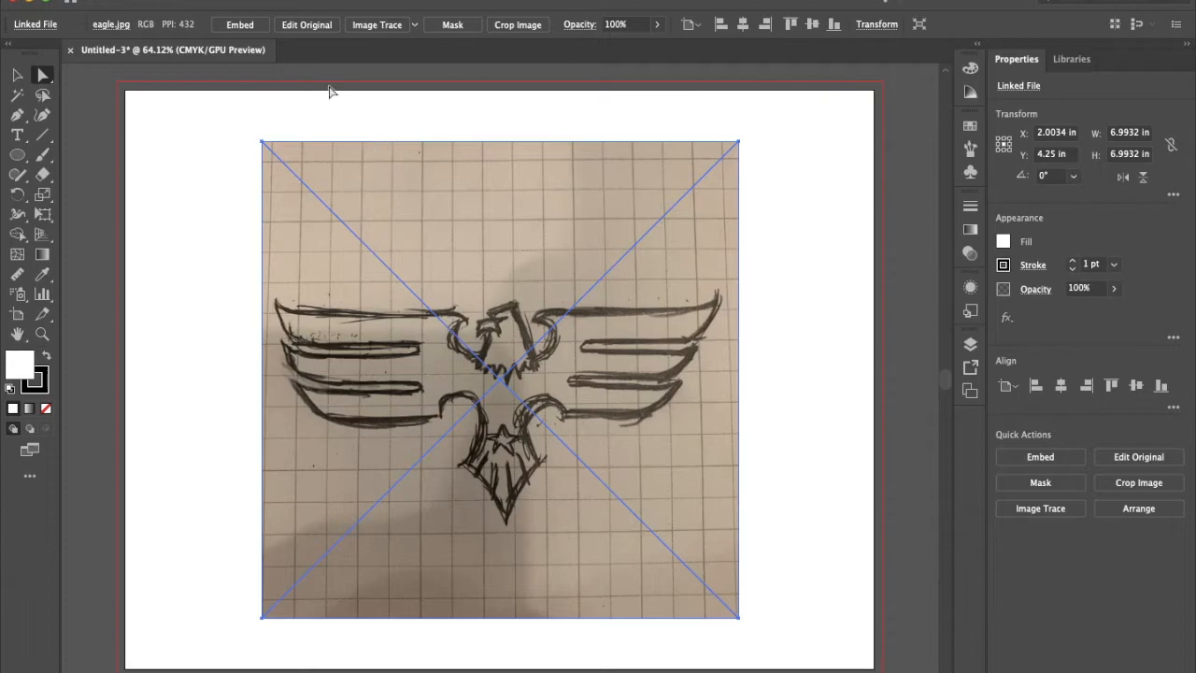
{"action": "left_click", "coordinate": [201, 1]}
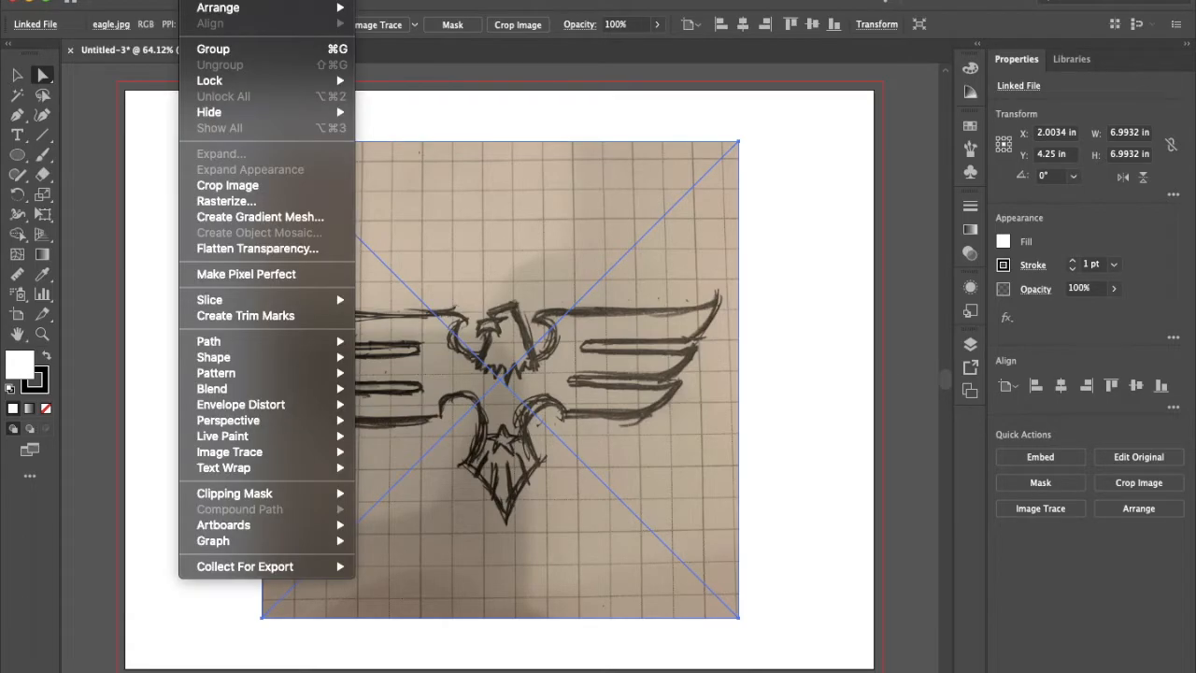
{"action": "mouse_move", "coordinate": [254, 86]}
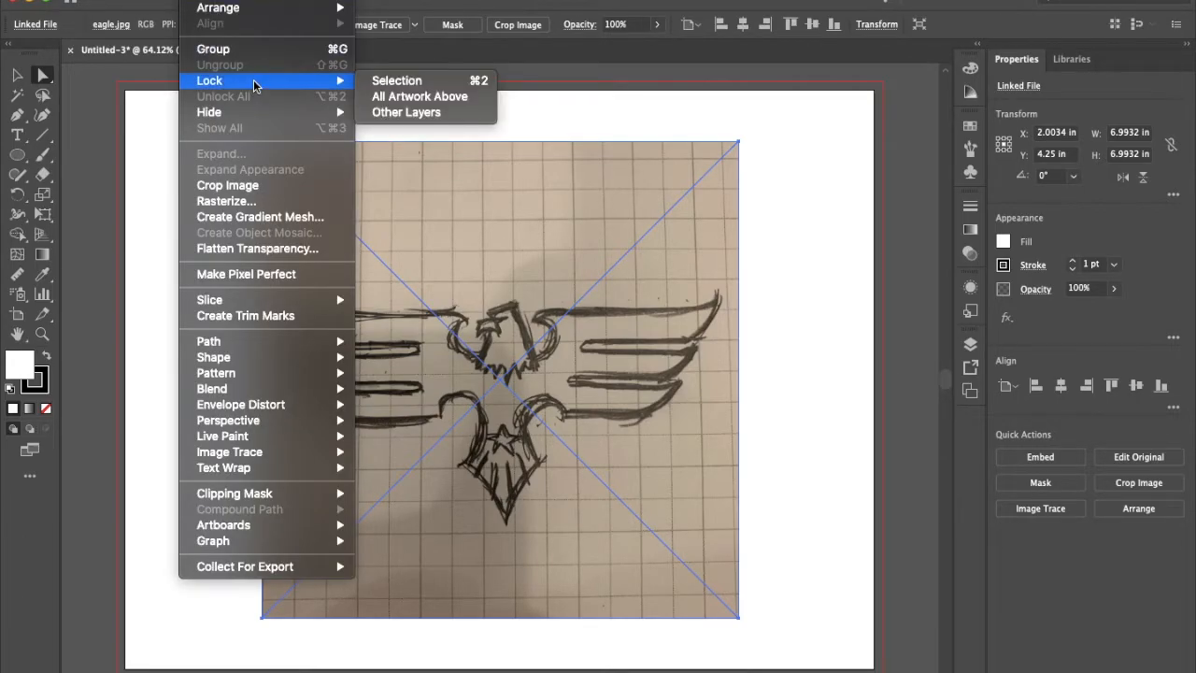
{"action": "left_click", "coordinate": [447, 82]}
{"action": "left_click", "coordinate": [748, 452]}
{"action": "left_click", "coordinate": [685, 465]}
Trace the inner curl beside the eagle's neck and the right wing's straight upper edge with the Pen tool
{"action": "left_click", "coordinate": [573, 374]}
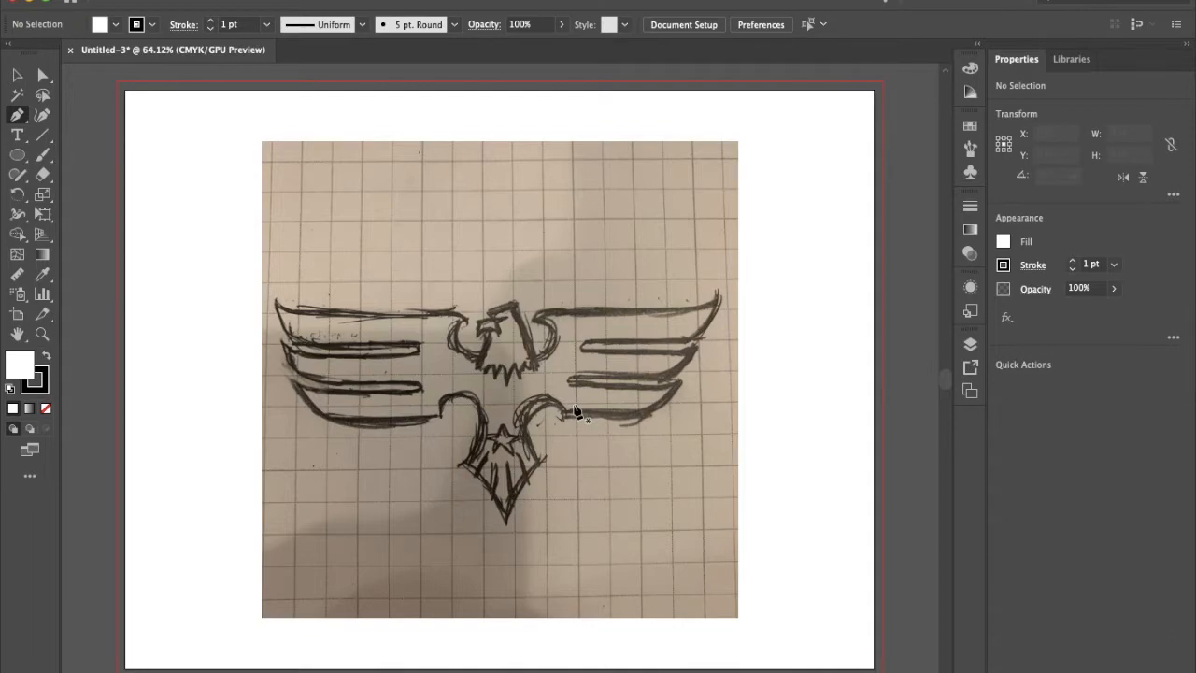
{"action": "left_click_drag", "start_coordinate": [505, 281], "coordinate": [699, 450]}
{"action": "scroll", "coordinate": [699, 451], "scroll_direction": "down", "scroll_amount": 2}
{"action": "scroll", "coordinate": [699, 450], "scroll_direction": "right", "scroll_amount": 2}
{"action": "scroll", "coordinate": [701, 453], "scroll_direction": "down", "scroll_amount": 2}
{"action": "scroll", "coordinate": [701, 452], "scroll_direction": "right", "scroll_amount": 3}
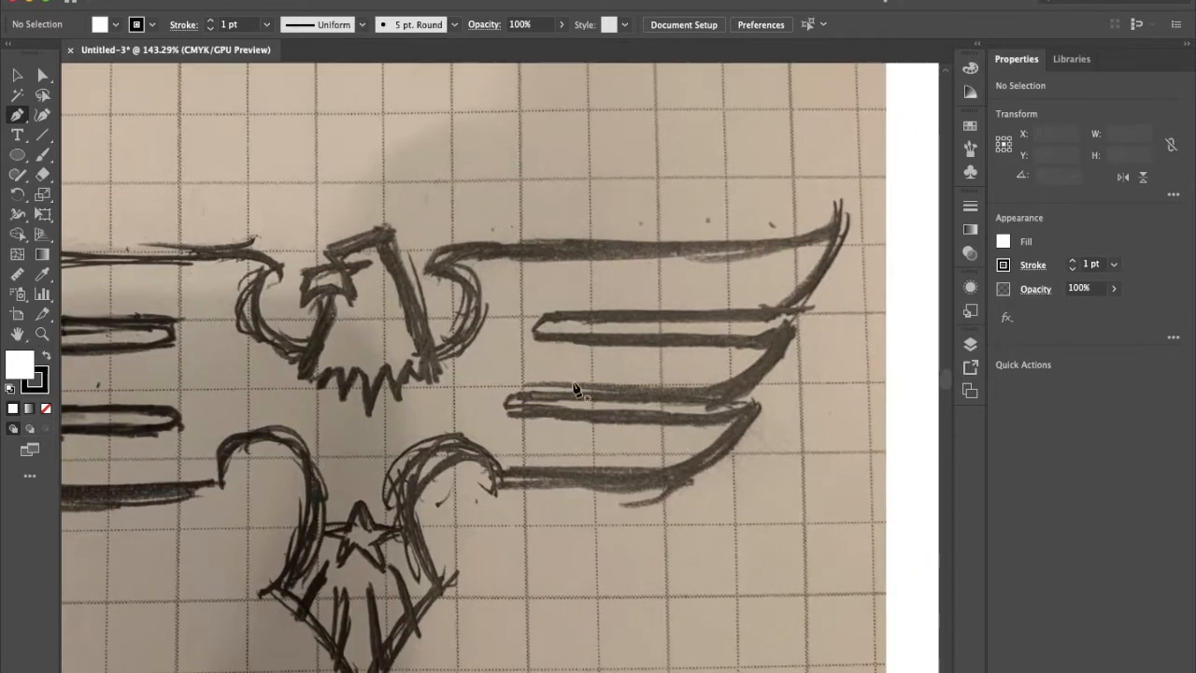
{"action": "left_click", "coordinate": [431, 356]}
{"action": "left_click", "coordinate": [477, 298]}
{"action": "left_click", "coordinate": [482, 257]}
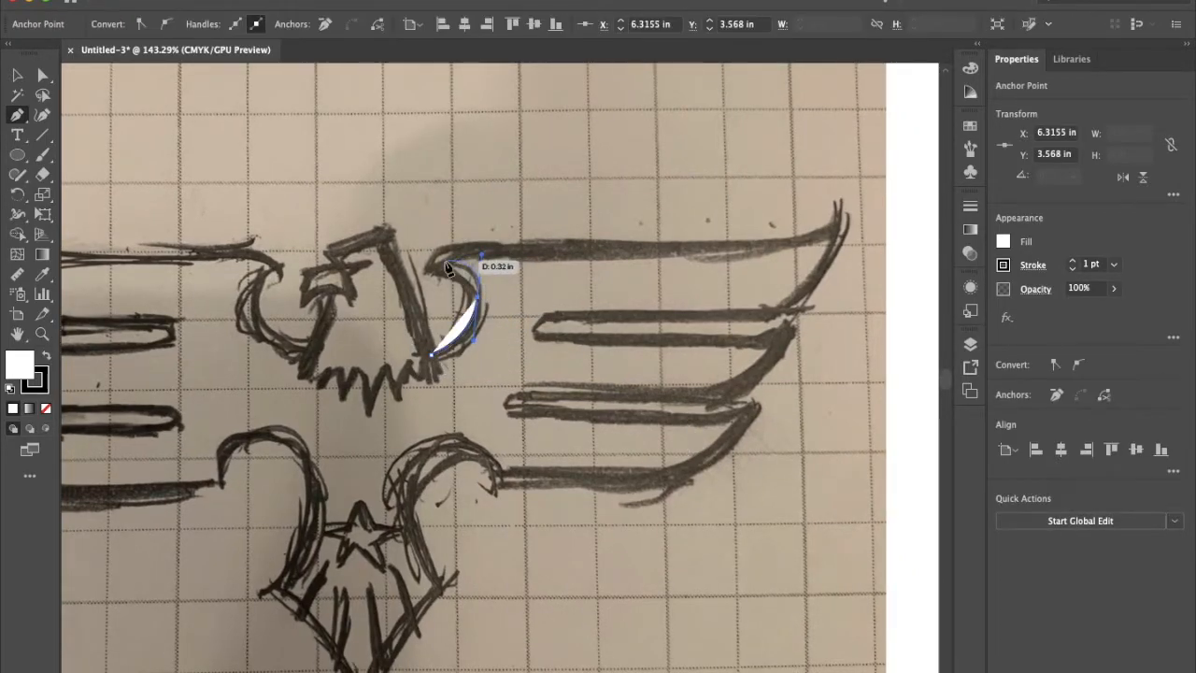
{"action": "mouse_move", "coordinate": [434, 272]}
{"action": "left_mouse_down"}
{"action": "mouse_move", "coordinate": [523, 246]}
{"action": "mouse_move", "coordinate": [812, 247]}
{"action": "left_mouse_up"}
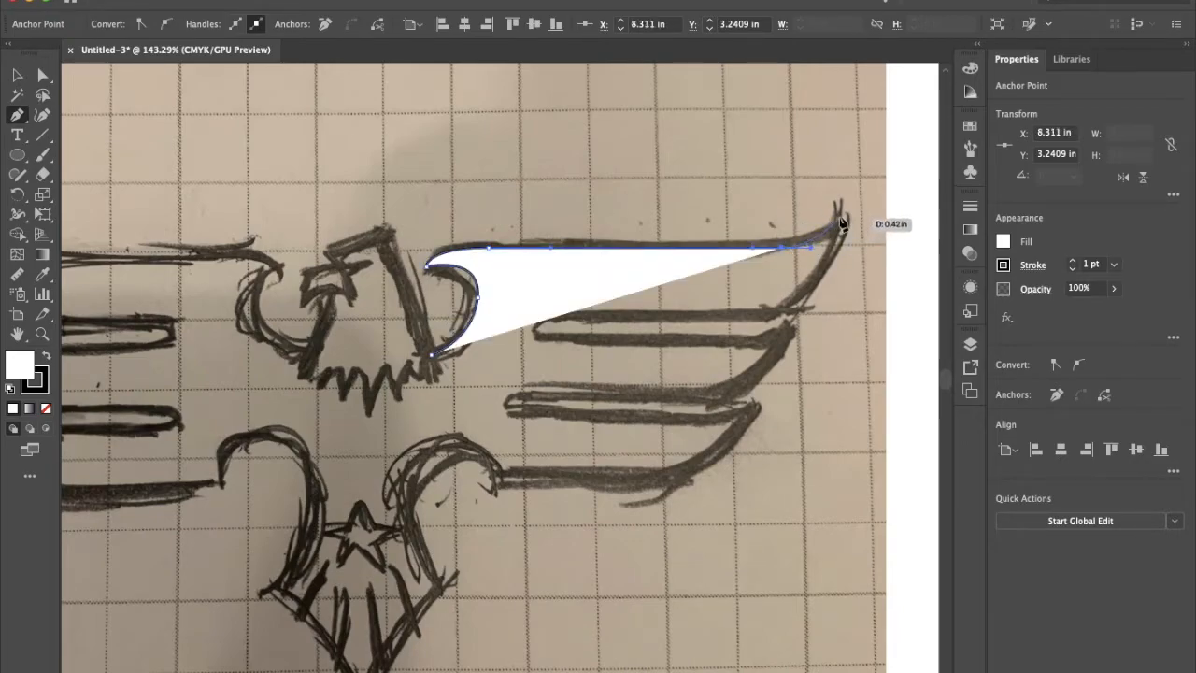
Trace the top feather's pointed tip with a sharp corner, its curved outer edge, and its straight underside back to the first gap
{"action": "left_click_drag", "start_coordinate": [842, 210], "coordinate": [752, 339]}
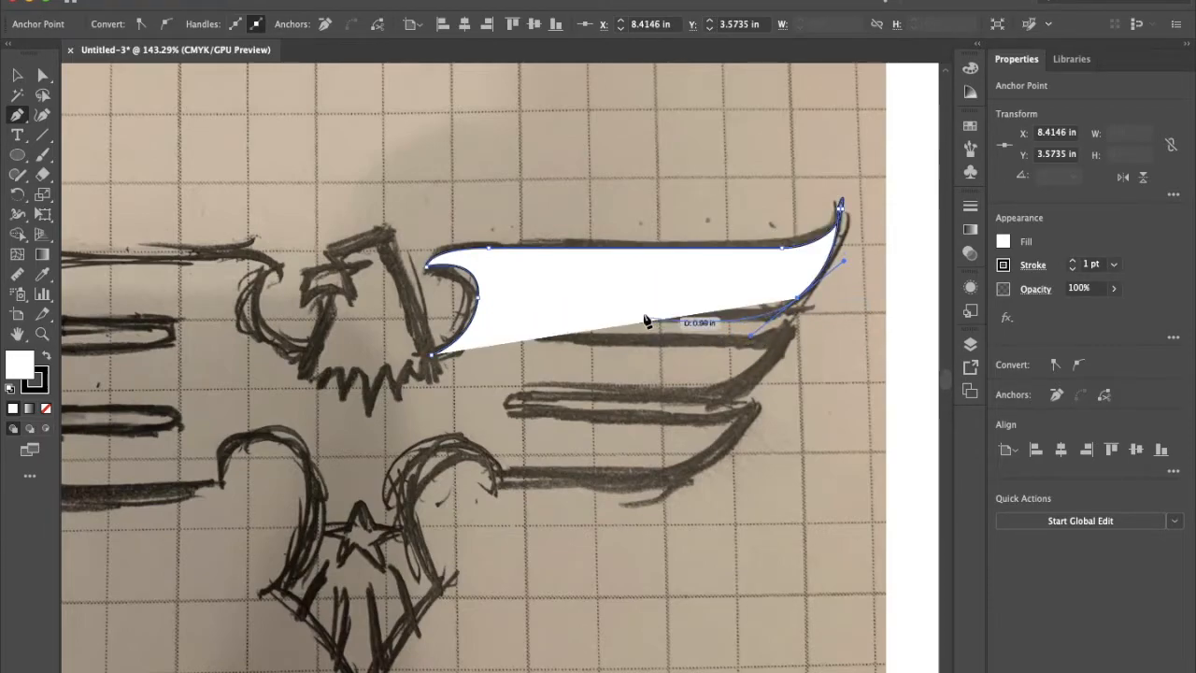
{"action": "key", "text": "ctrl+z"}
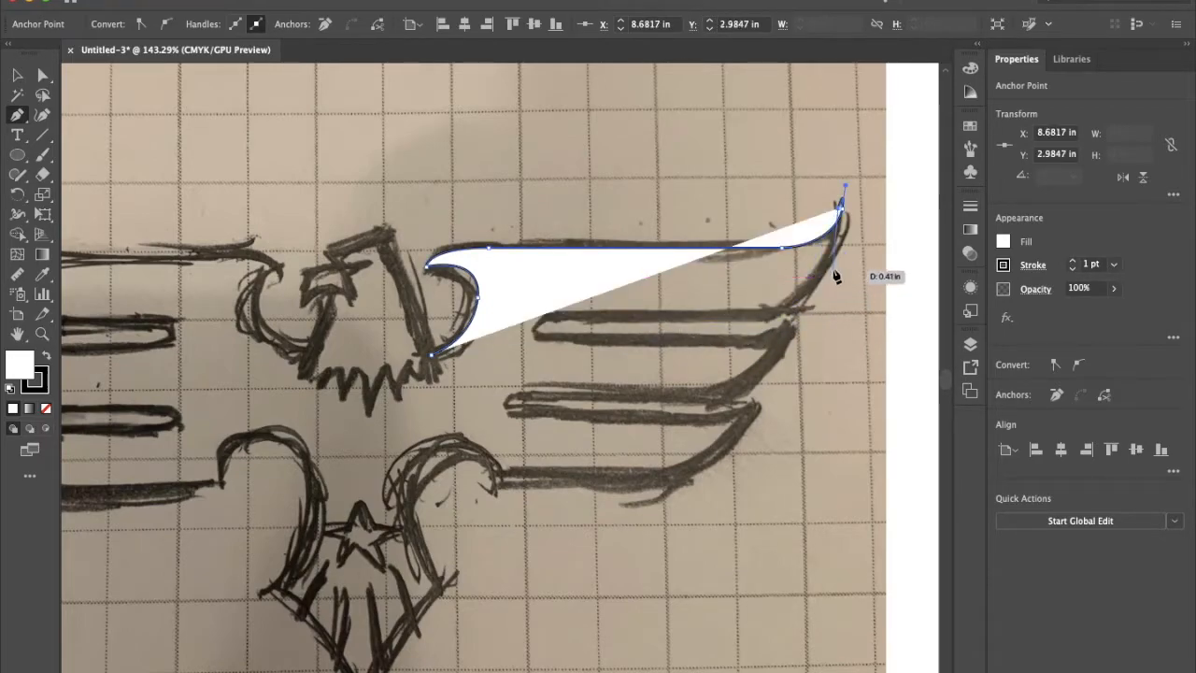
{"action": "key", "text": "super+z"}
{"action": "left_click", "coordinate": [843, 209]}
{"action": "left_click_drag", "start_coordinate": [822, 272], "coordinate": [700, 311]}
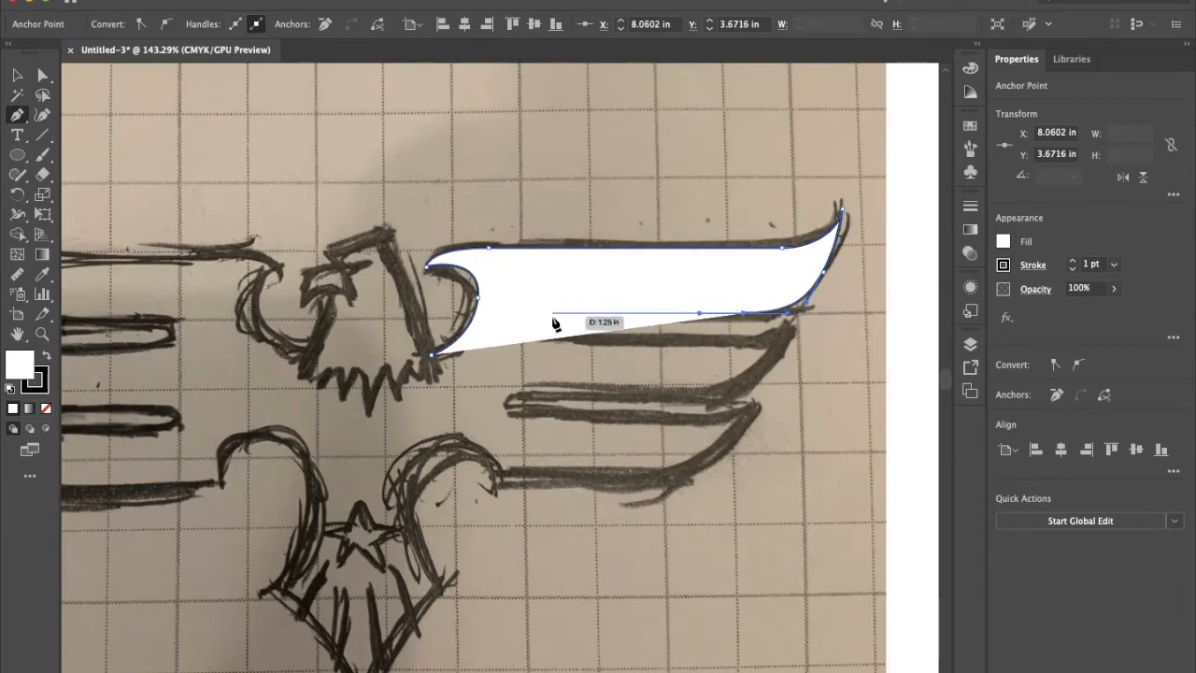
{"action": "left_click_drag", "start_coordinate": [535, 313], "coordinate": [516, 315]}
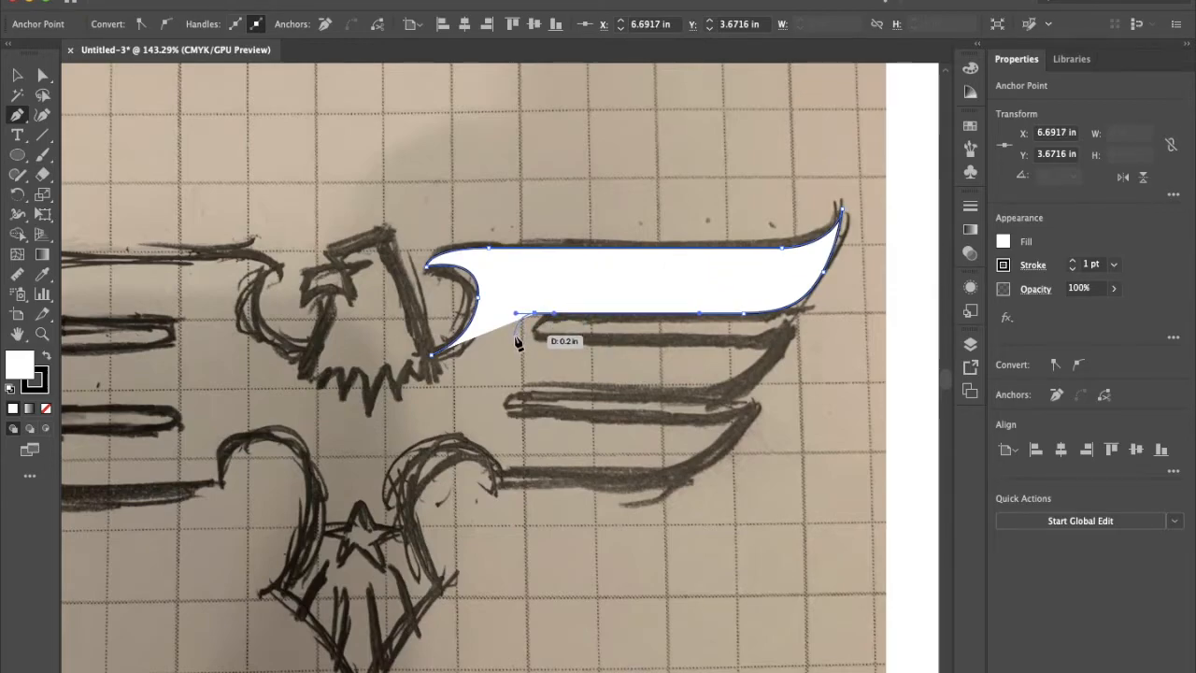
Trace the first gap's inner end and the middle feather's upper edge, tip, outer curve and underside back to the second gap
{"action": "left_click_drag", "start_coordinate": [516, 335], "coordinate": [743, 338]}
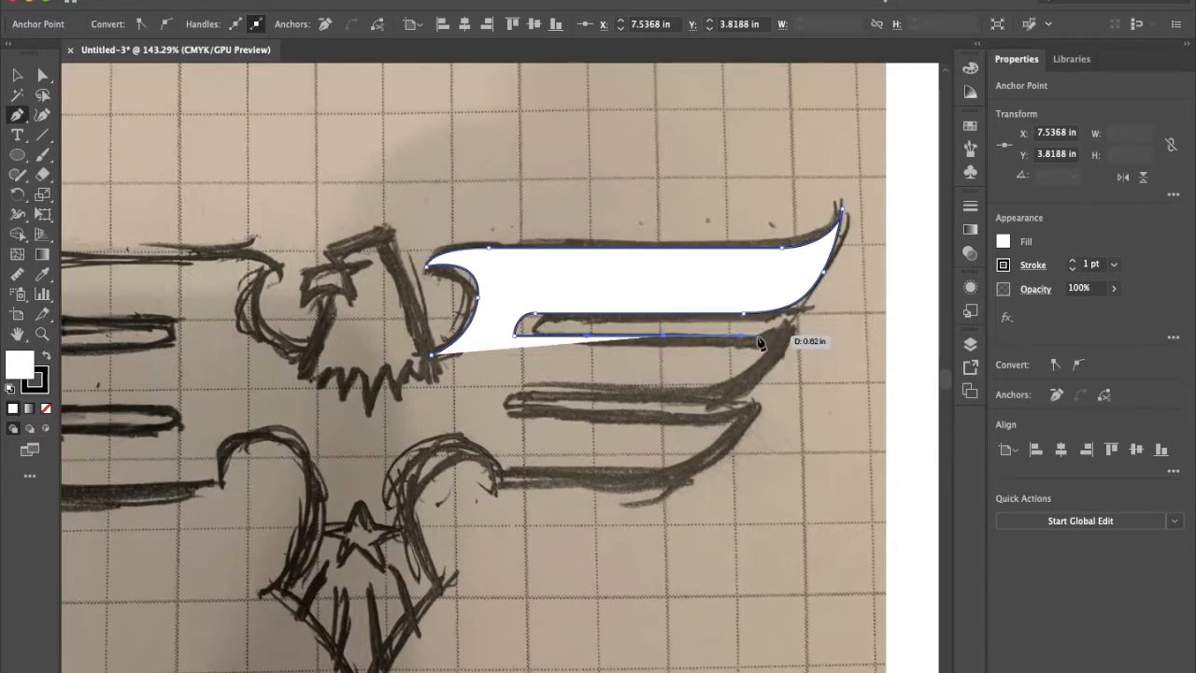
{"action": "left_click_drag", "start_coordinate": [761, 336], "coordinate": [777, 335]}
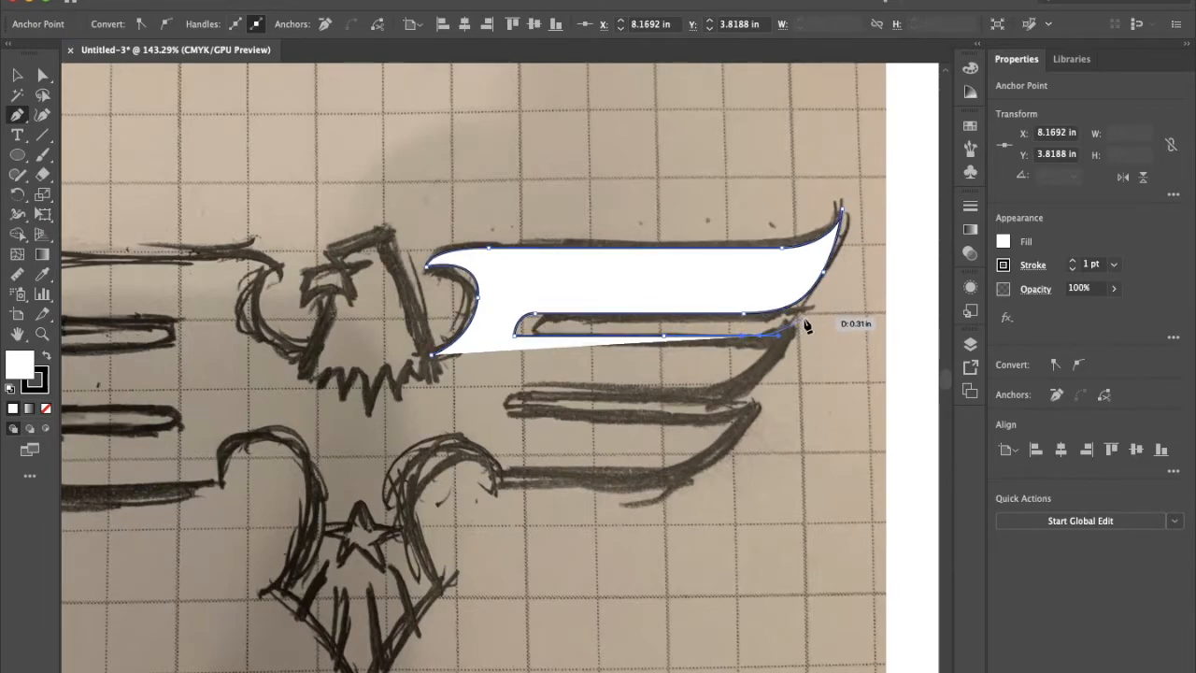
{"action": "left_click_drag", "start_coordinate": [803, 323], "coordinate": [748, 393]}
{"action": "left_click_drag", "start_coordinate": [748, 393], "coordinate": [663, 402]}
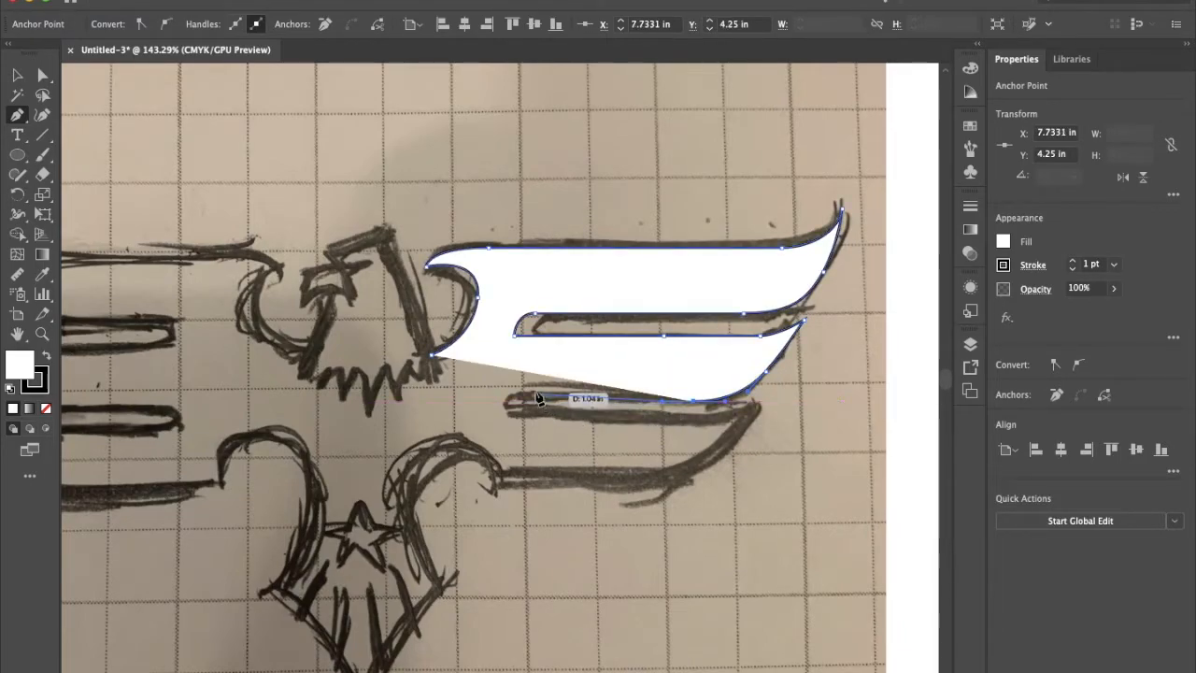
{"action": "left_click_drag", "start_coordinate": [519, 399], "coordinate": [501, 405]}
Trace the second gap's inner end and the bottom feather's upper edge, sharp tip, outer curve and straight lower edge
{"action": "left_click", "coordinate": [499, 418]}
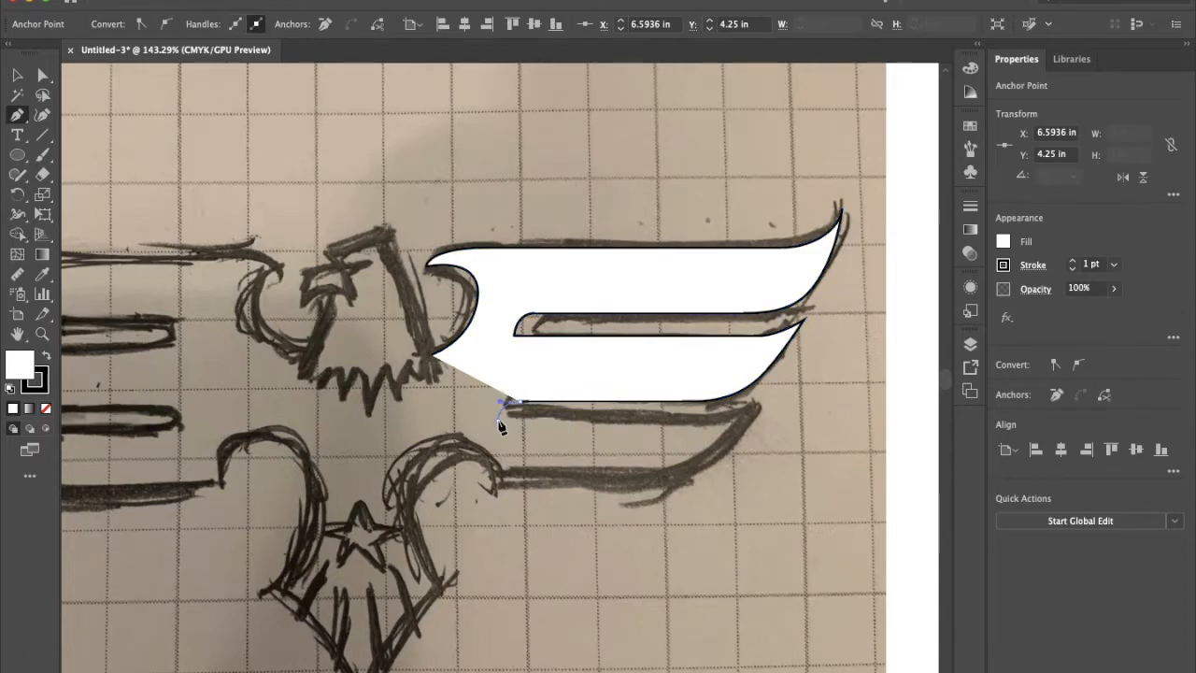
{"action": "left_click", "coordinate": [669, 422]}
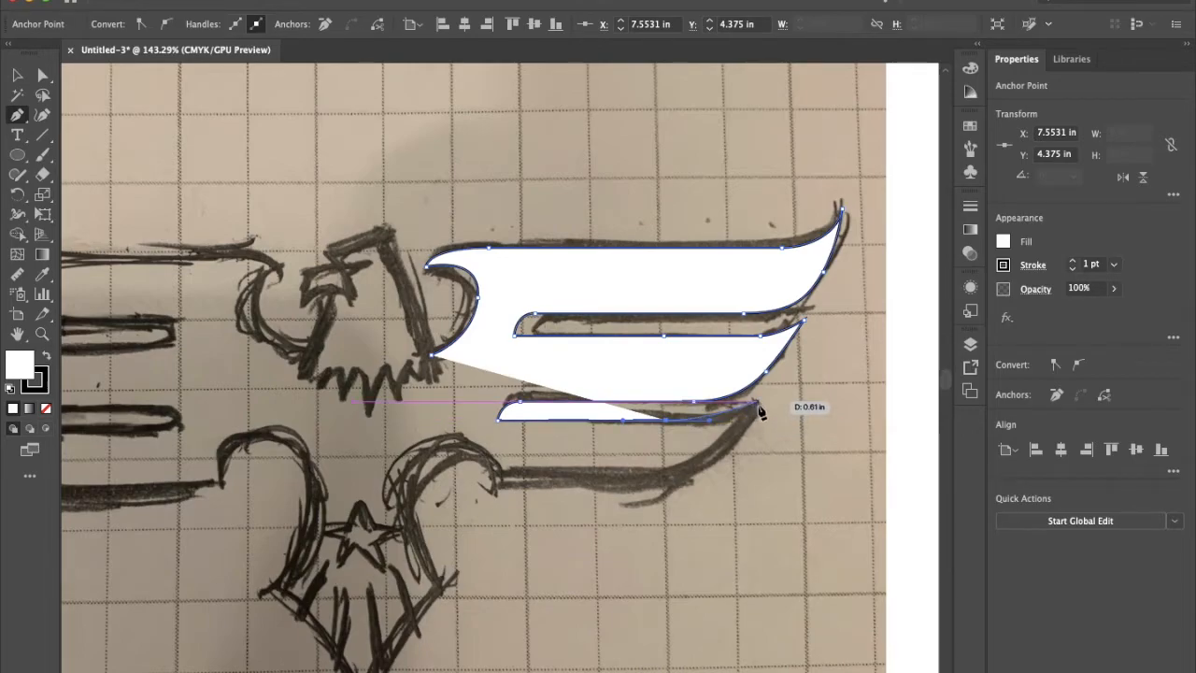
{"action": "left_click_drag", "start_coordinate": [760, 411], "coordinate": [788, 400]}
{"action": "left_click", "coordinate": [761, 409]}
{"action": "left_click_drag", "start_coordinate": [667, 480], "coordinate": [616, 487]}
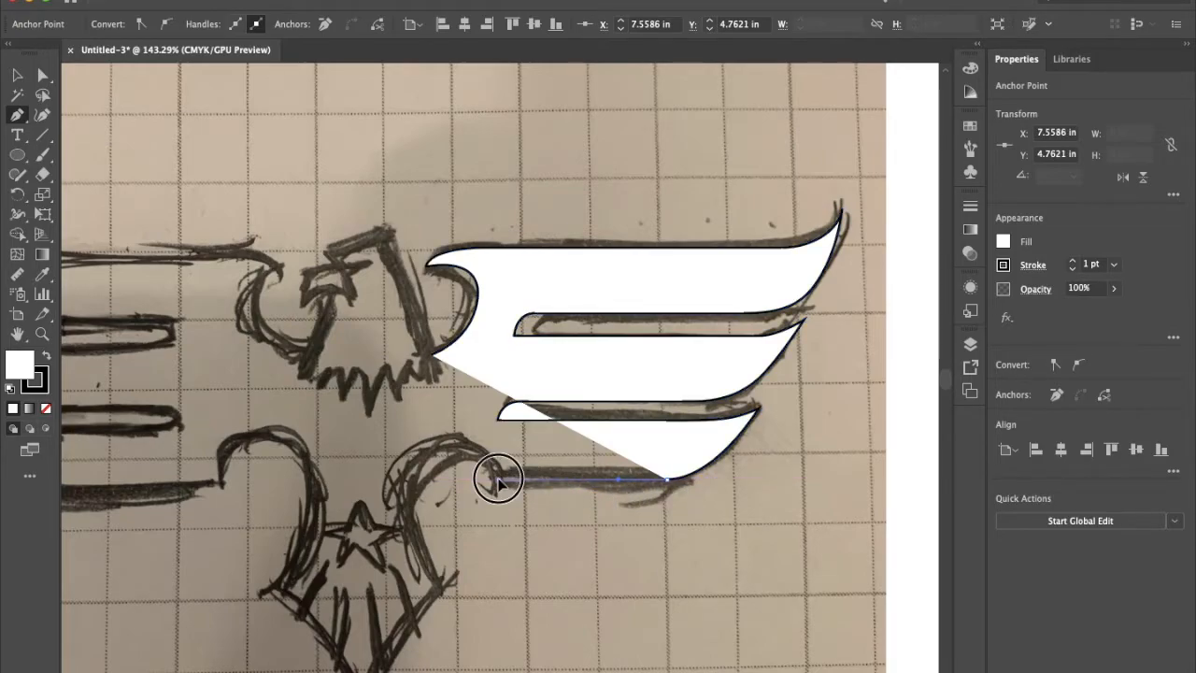
{"action": "left_click", "coordinate": [496, 479]}
Trace the arch from the bottom feather down to the tail's outer corner, and add the first narrow notch in the tail
{"action": "left_click_drag", "start_coordinate": [435, 456], "coordinate": [417, 553]}
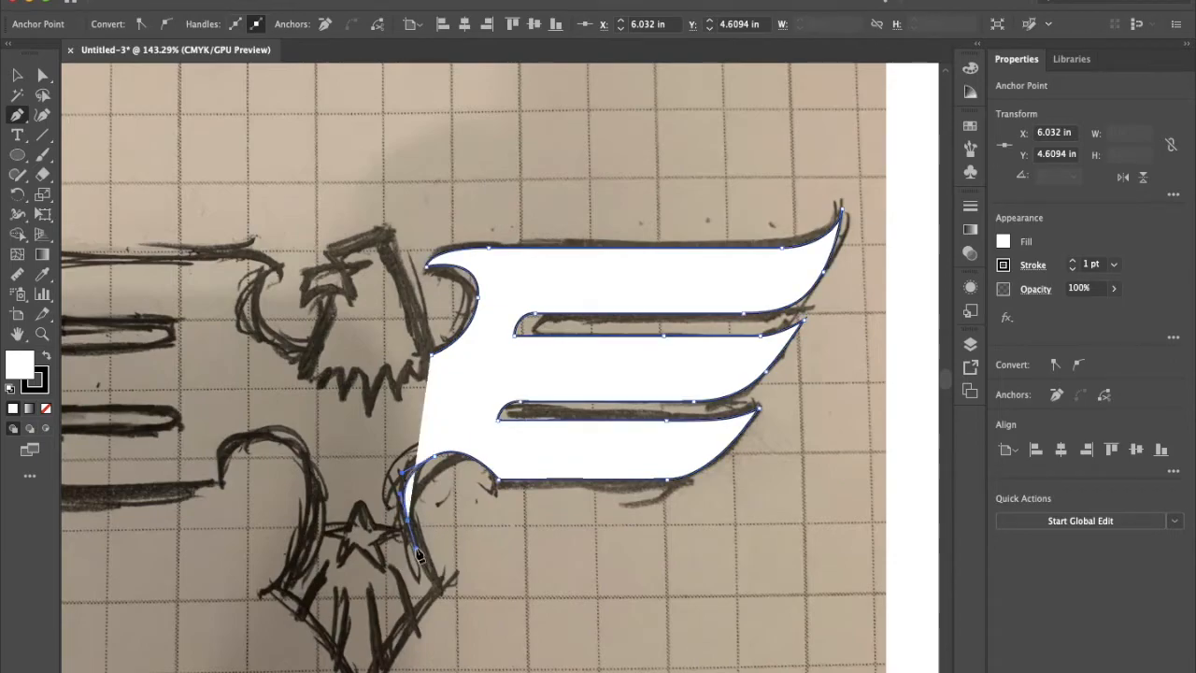
{"action": "left_click", "coordinate": [443, 586]}
{"action": "scroll", "coordinate": [443, 589], "scroll_direction": "down", "scroll_amount": 3}
{"action": "scroll", "coordinate": [443, 589], "scroll_direction": "left", "scroll_amount": 2}
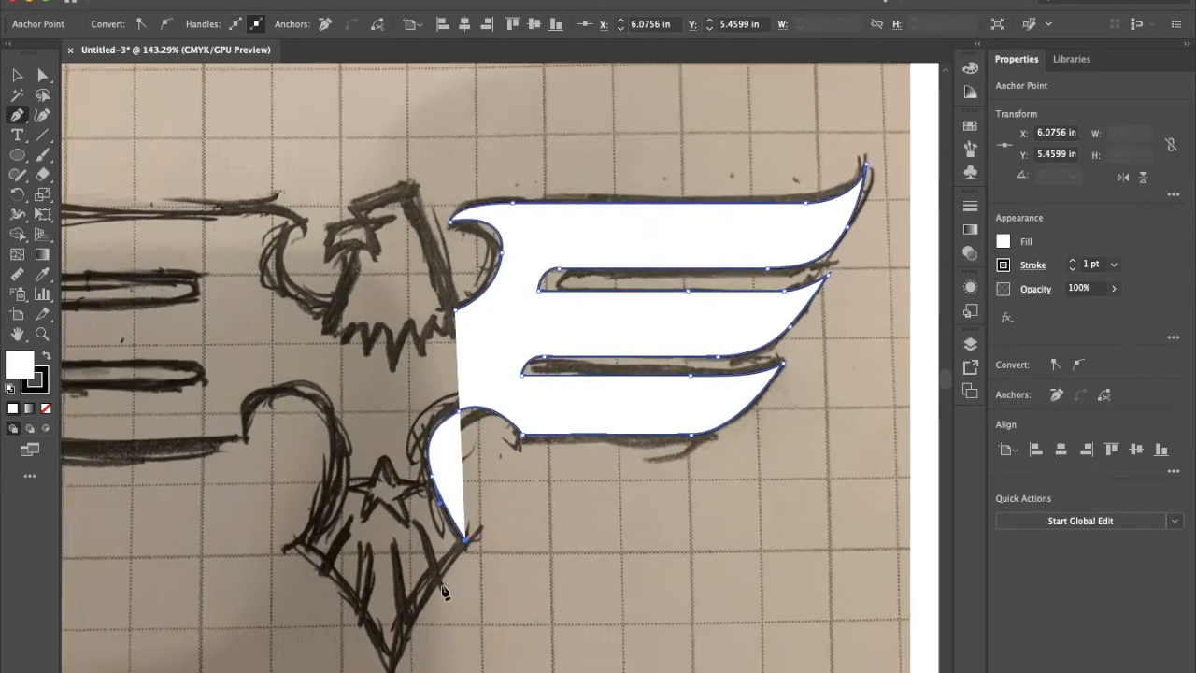
{"action": "left_click", "coordinate": [480, 534]}
{"action": "left_click_drag", "start_coordinate": [454, 483], "coordinate": [458, 491]}
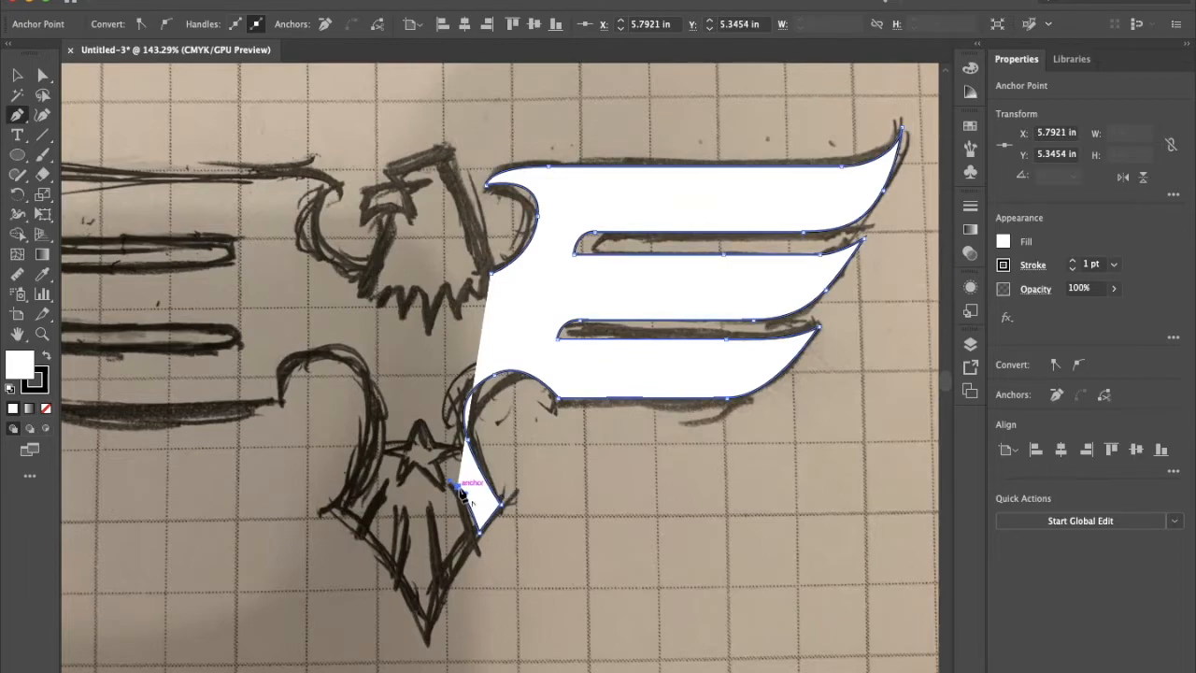
{"action": "left_click", "coordinate": [473, 546]}
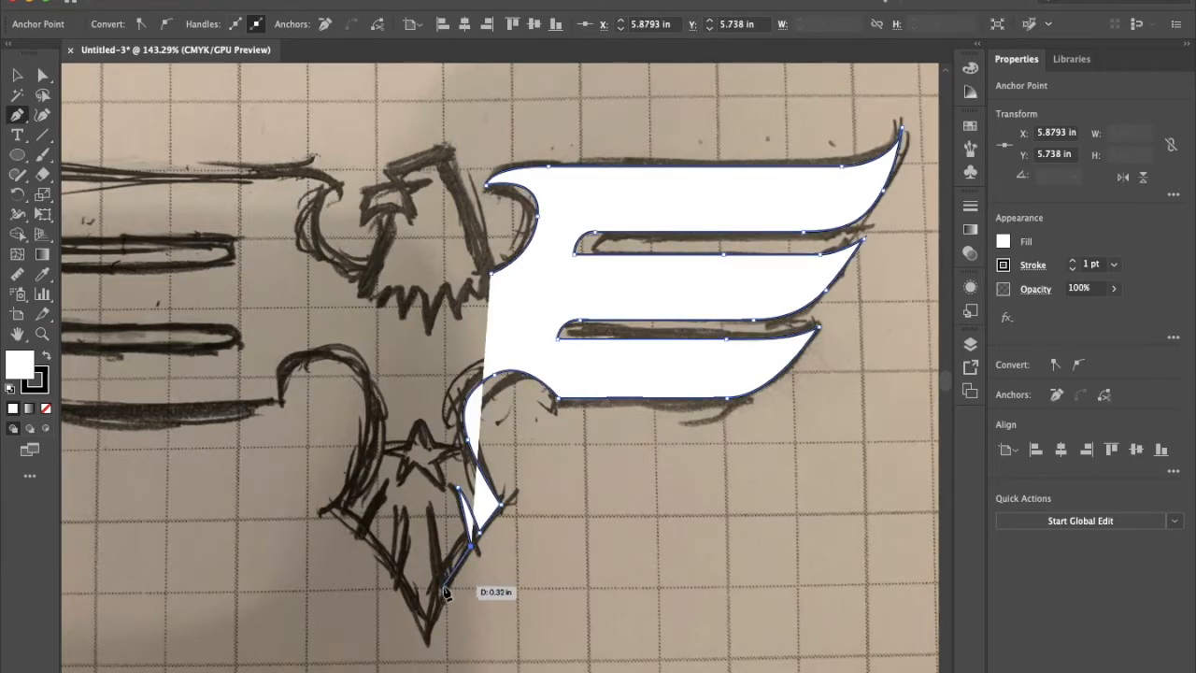
Continue the tail's outer edge, add a second narrow notch beside the centerline, and trace down to the tail's pointed tip
{"action": "left_click_drag", "start_coordinate": [445, 589], "coordinate": [434, 608]}
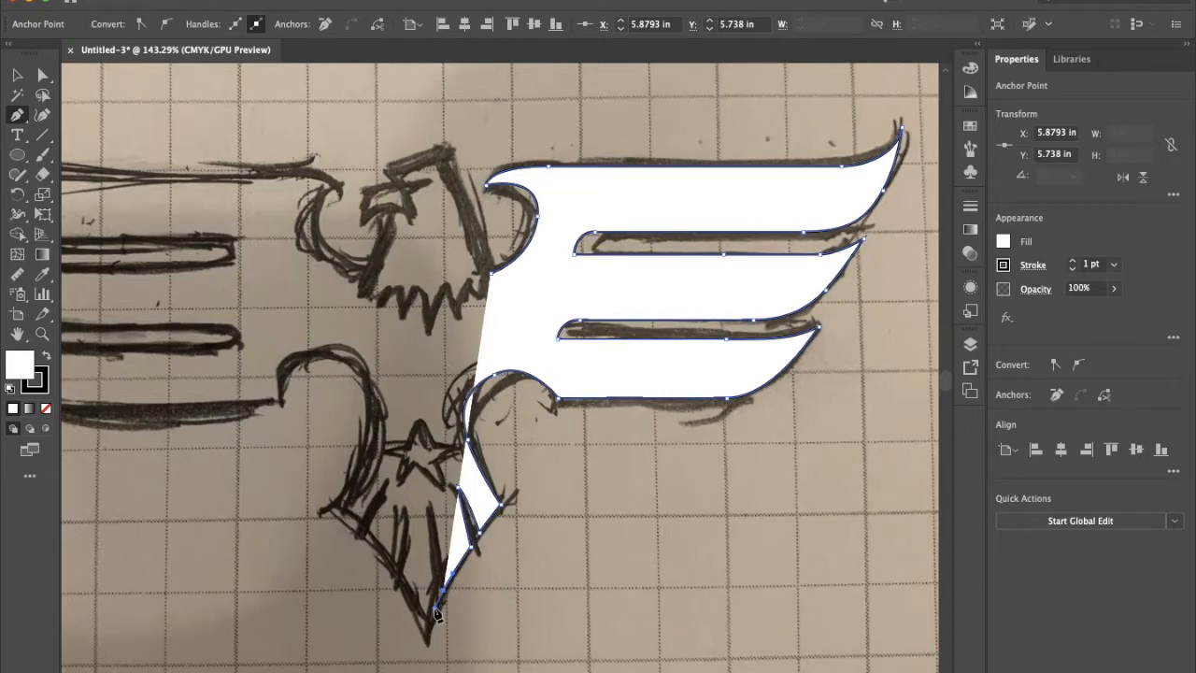
{"action": "left_click", "coordinate": [433, 505]}
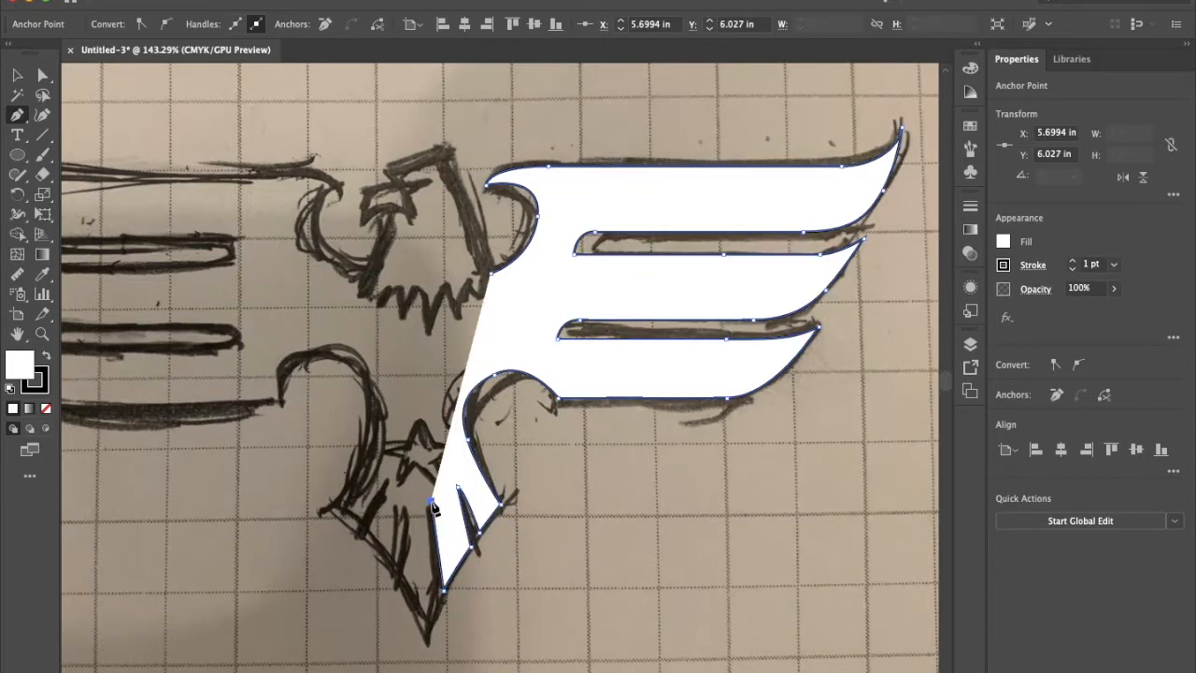
{"action": "left_click", "coordinate": [437, 614]}
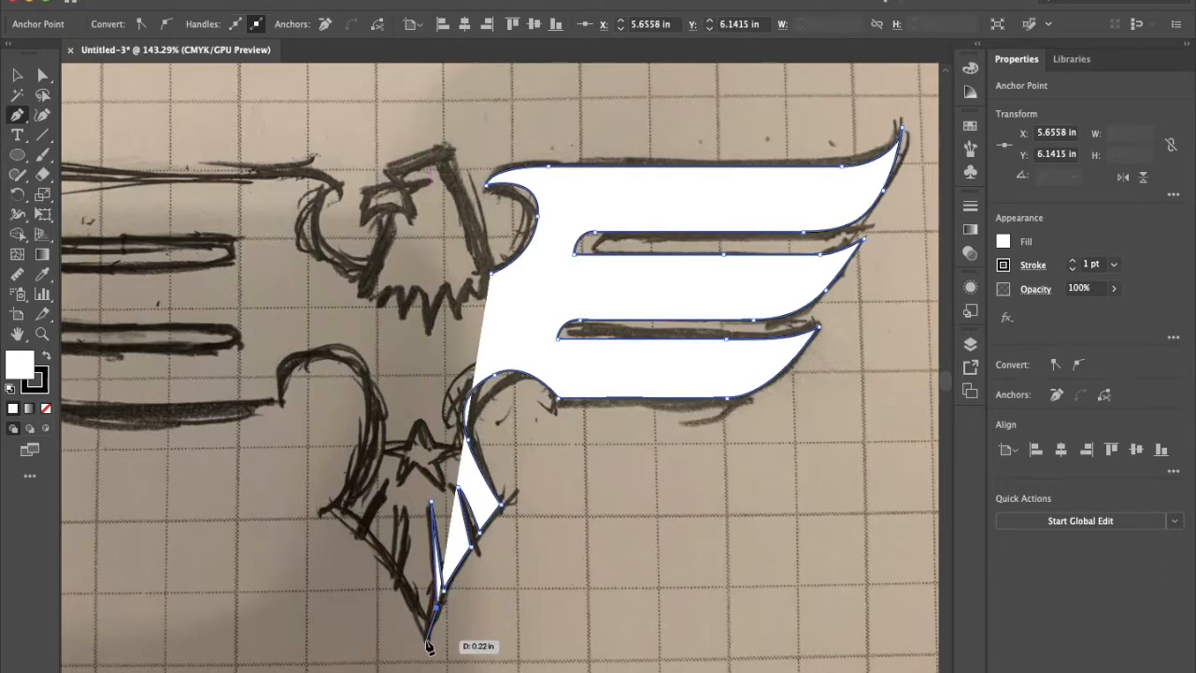
{"action": "left_click", "coordinate": [429, 643]}
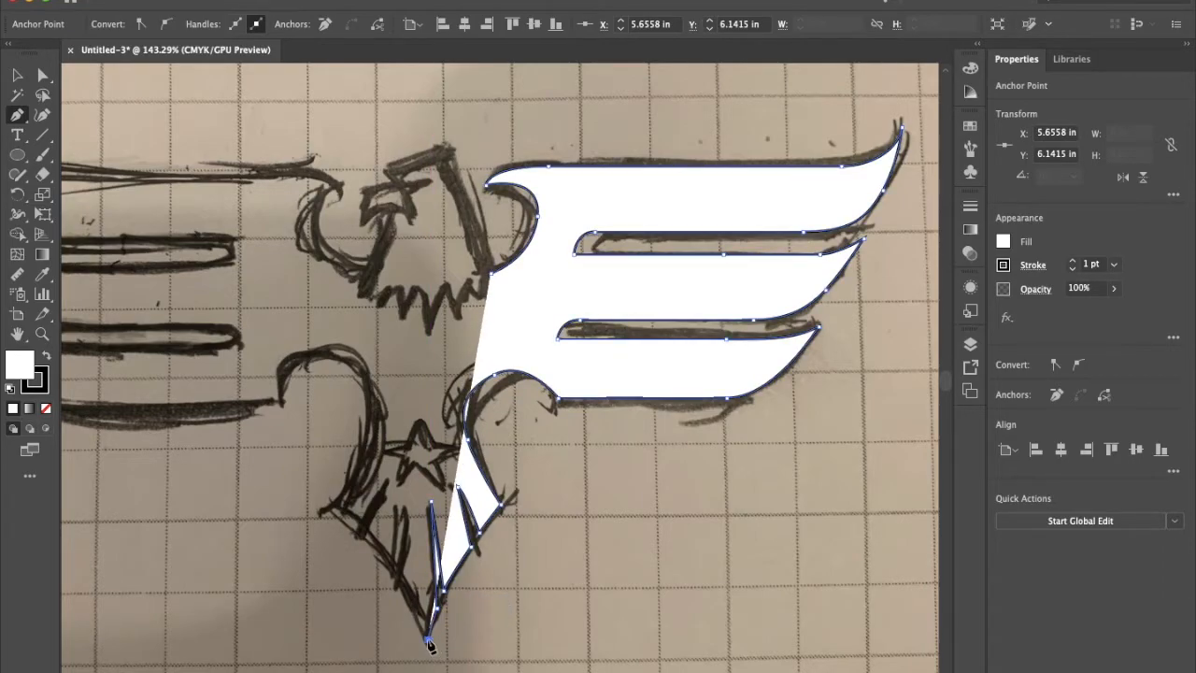
Close the half shape with a straight vertical centerline up from the tail tip and a curve back to the neck anchor
{"action": "left_click", "coordinate": [428, 247]}
{"action": "left_click_drag", "start_coordinate": [492, 275], "coordinate": [538, 263]}
{"action": "left_click", "coordinate": [562, 489], "text": "super"}
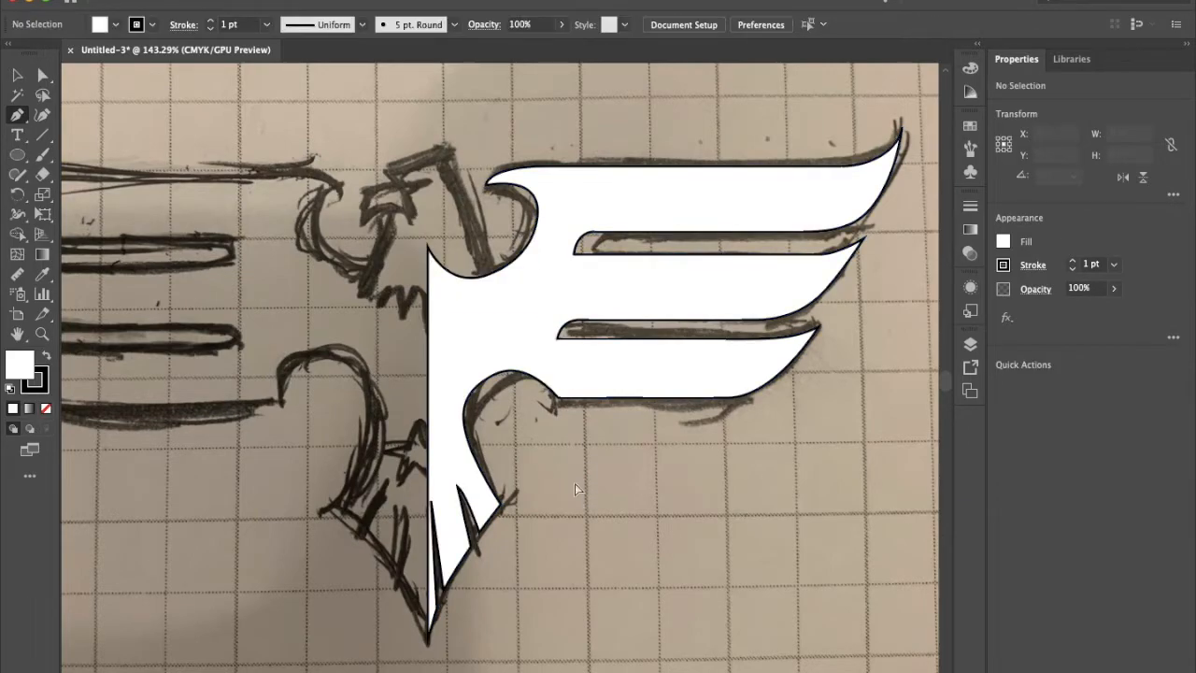
Give the traced eagle half a black fill and no stroke
{"action": "key", "text": "a"}
{"action": "left_click", "coordinate": [446, 381]}
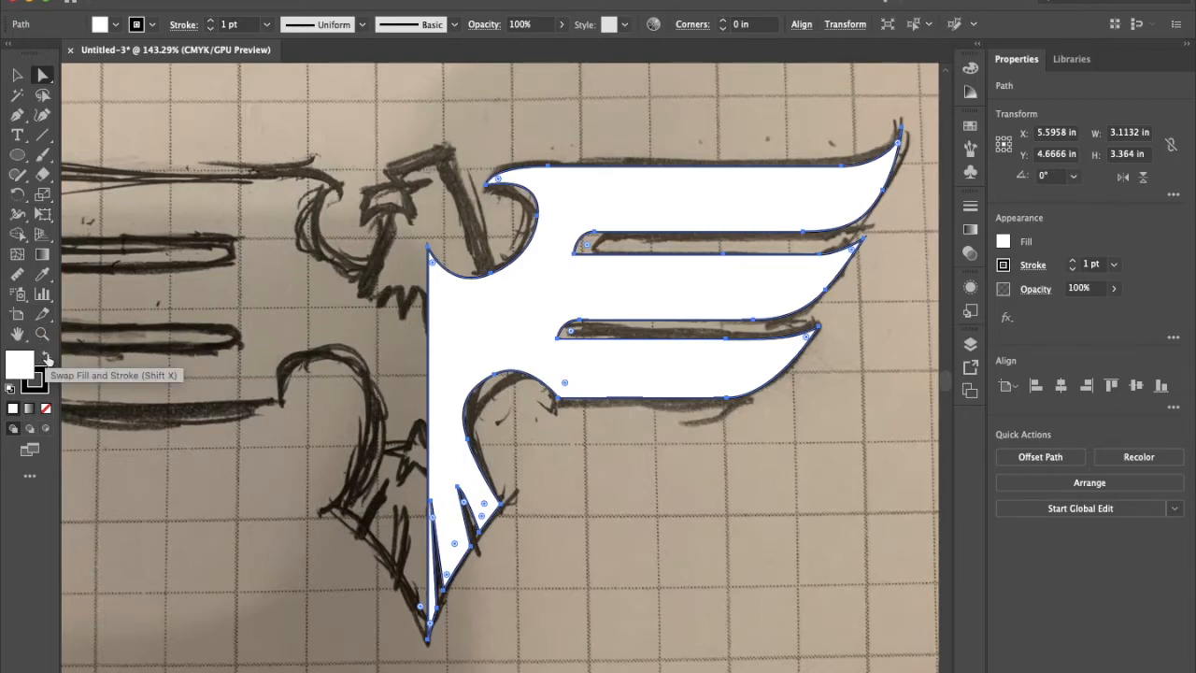
{"action": "left_click", "coordinate": [48, 361]}
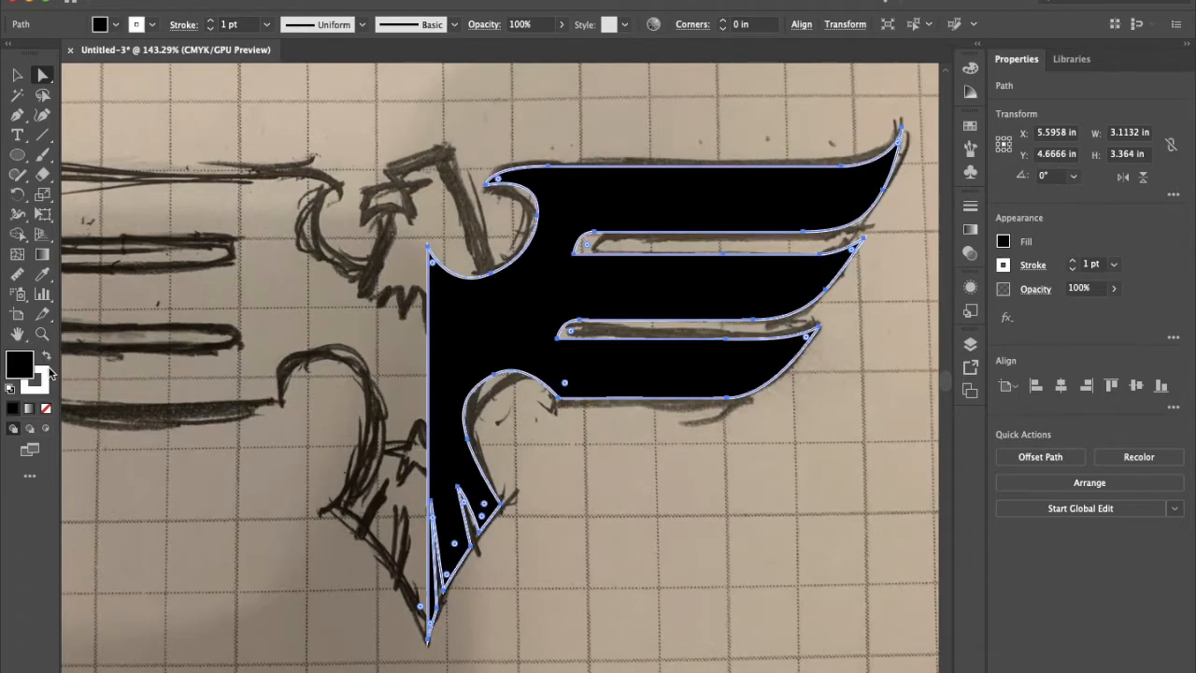
{"action": "left_click", "coordinate": [43, 387]}
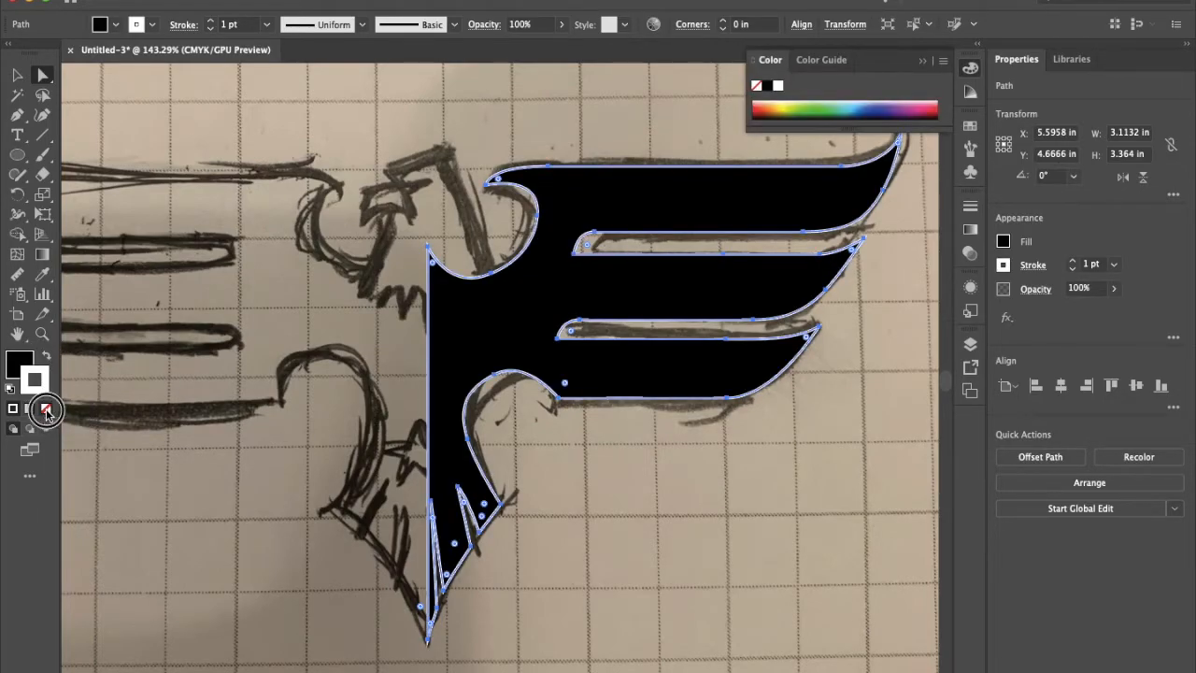
{"action": "left_click", "coordinate": [46, 409]}
{"action": "left_click", "coordinate": [598, 523]}
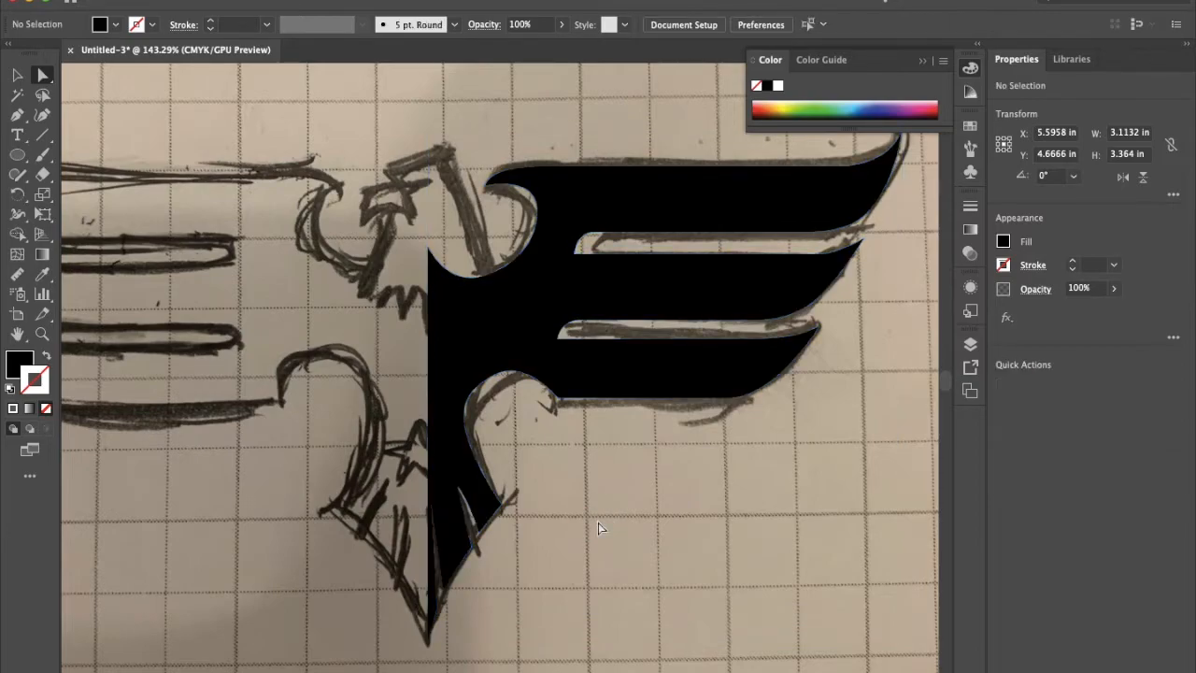
Reflect a copy of the black eagle half across the vertical axis with the Reflect tool
{"action": "left_click", "coordinate": [472, 350]}
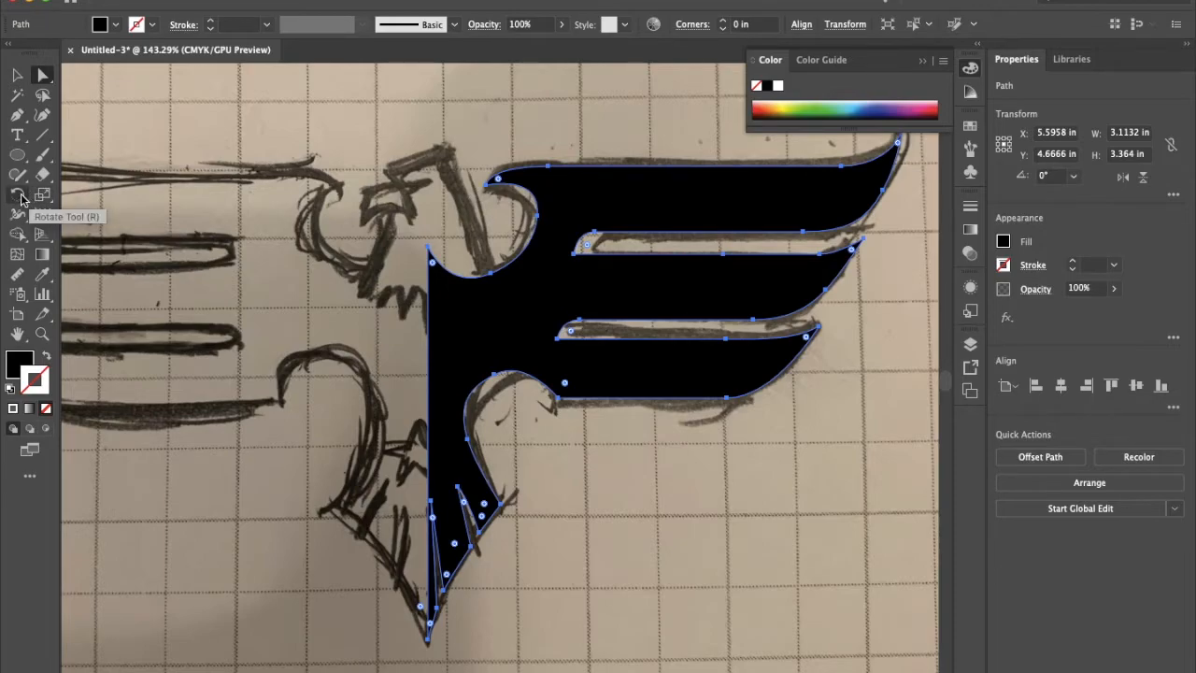
{"action": "left_click_drag", "start_coordinate": [21, 198], "coordinate": [66, 214]}
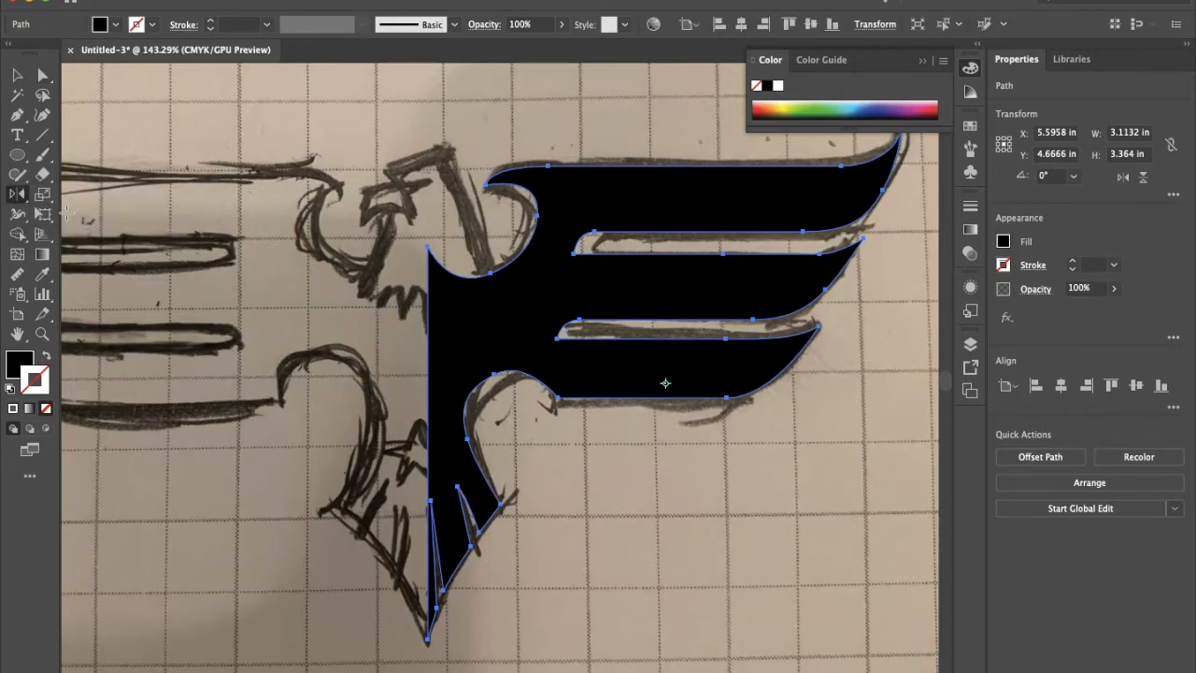
{"action": "double_click", "coordinate": [18, 195]}
{"action": "left_click_drag", "start_coordinate": [562, 200], "coordinate": [949, 163]}
{"action": "left_click", "coordinate": [869, 387]}
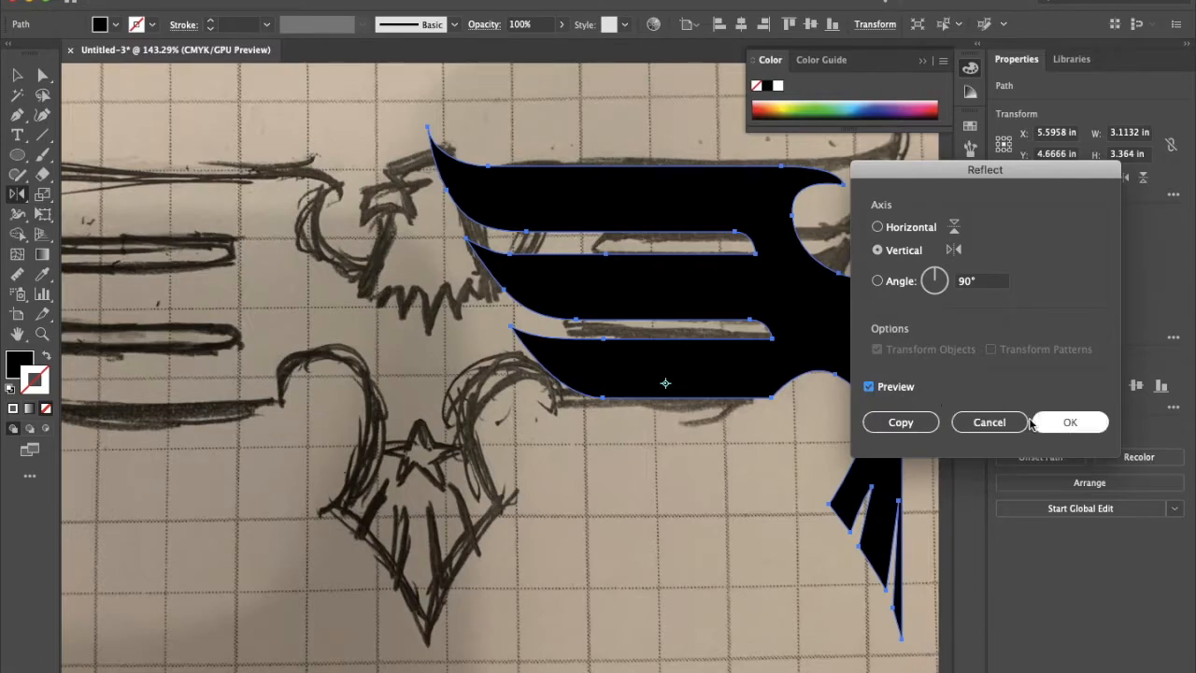
{"action": "left_click", "coordinate": [874, 422]}
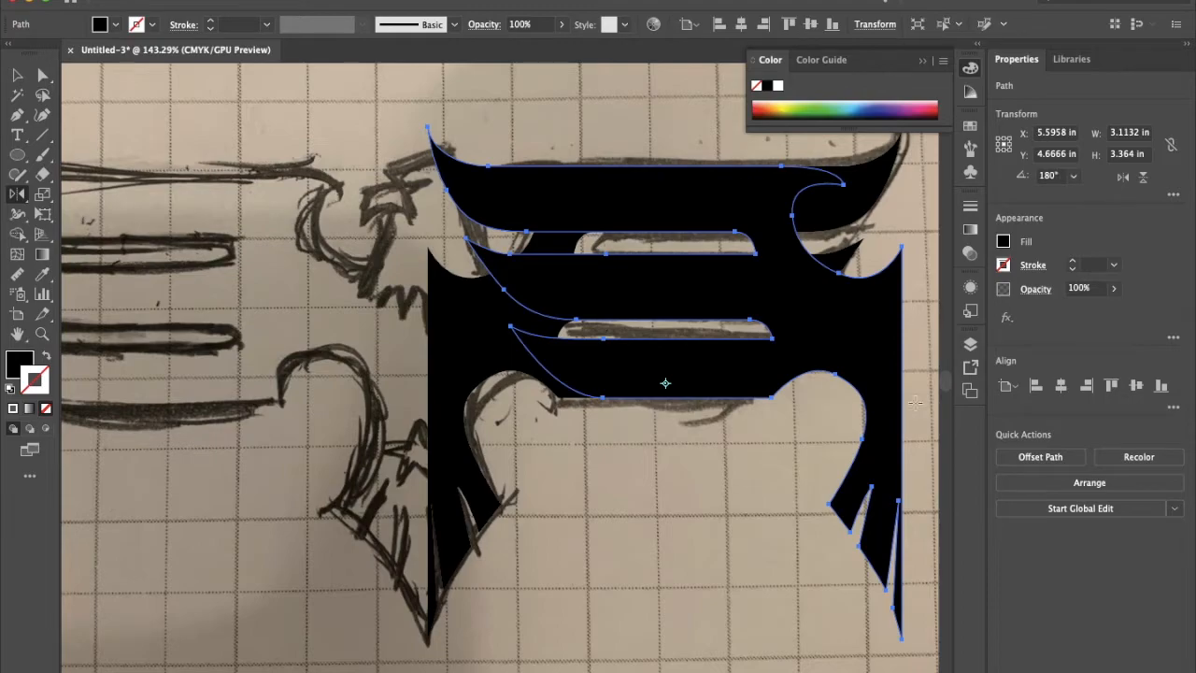
Move the mirrored copy sideways until its straight edge meets the original's at the sketch's centerline
{"action": "key", "text": "a"}
{"action": "left_click_drag", "start_coordinate": [878, 297], "coordinate": [404, 299]}
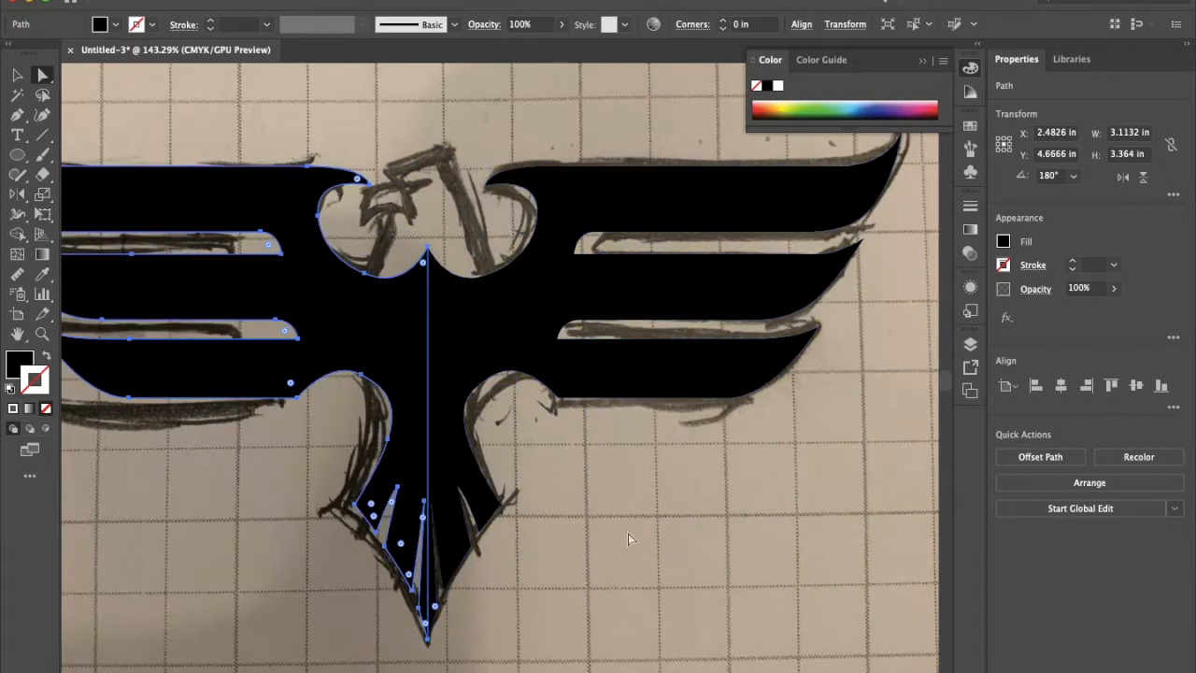
{"action": "left_click", "coordinate": [670, 587]}
Hide both black eagle halves to uncover the head in the sketch
{"action": "key", "text": "ctrl+minus"}
{"action": "key", "text": "ctrl+minus"}
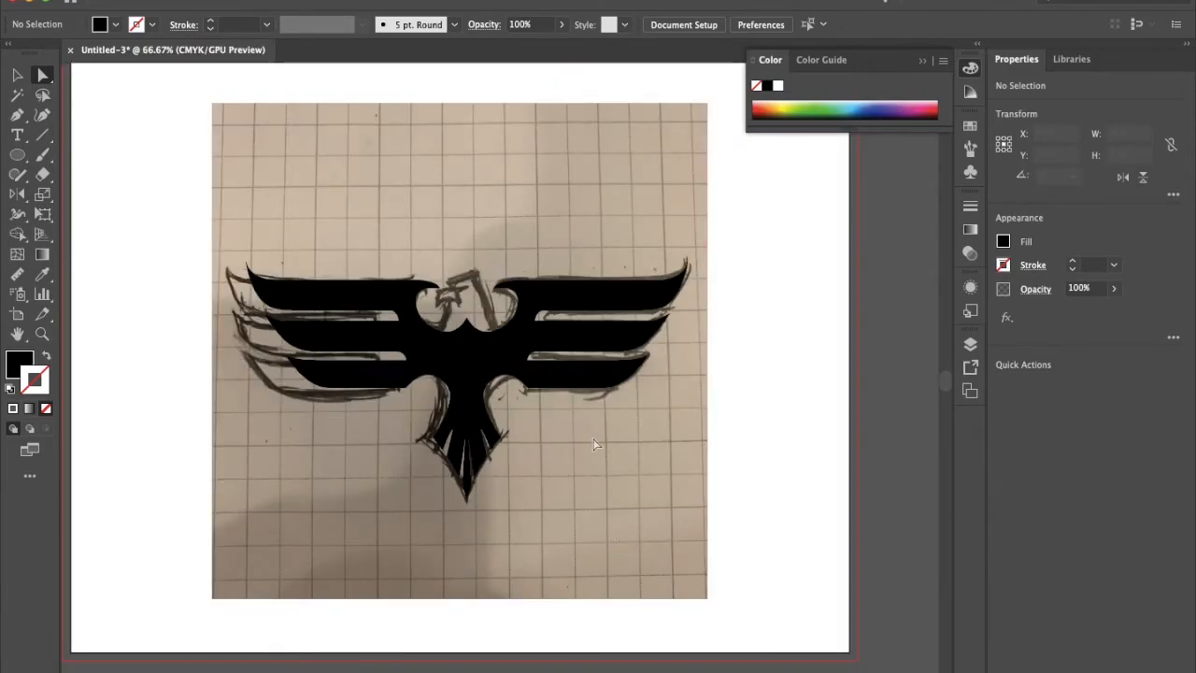
{"action": "left_click", "coordinate": [526, 347]}
{"action": "key", "text": "Delete"}
{"action": "left_click", "coordinate": [455, 358]}
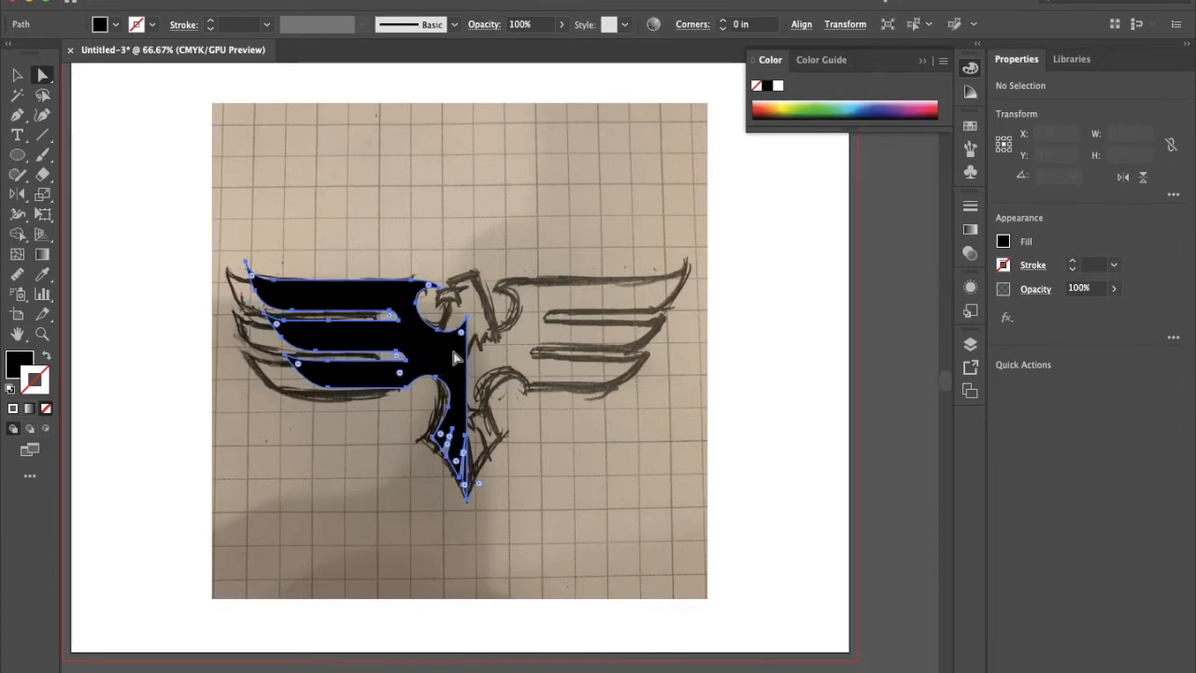
{"action": "key", "text": "Delete"}
Trace the back of the eagle's neck and the pointed crest at the top of the head with the Pen tool
{"action": "key", "text": "super+equal"}
{"action": "key", "text": "super+equal"}
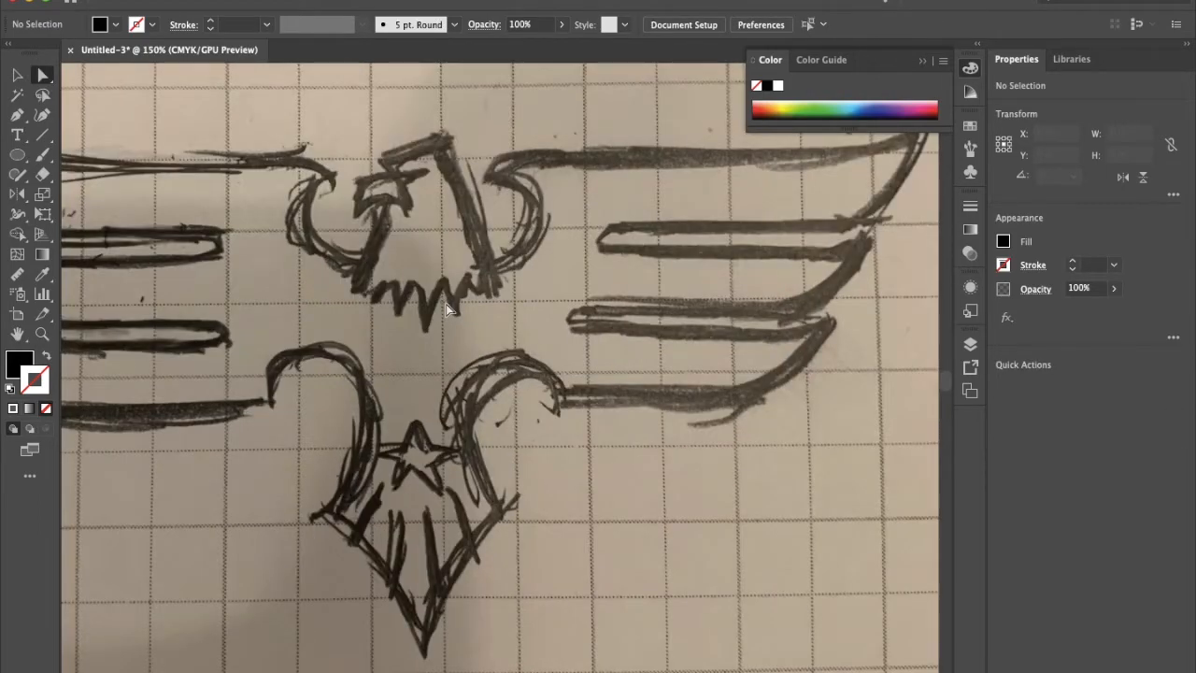
{"action": "scroll", "coordinate": [446, 308], "scroll_direction": "up", "scroll_amount": 3}
{"action": "scroll", "coordinate": [447, 308], "scroll_direction": "left", "scroll_amount": 3}
{"action": "scroll", "coordinate": [447, 308], "scroll_direction": "up", "scroll_amount": 1}
{"action": "scroll", "coordinate": [446, 308], "scroll_direction": "left", "scroll_amount": 1}
{"action": "key", "text": "p"}
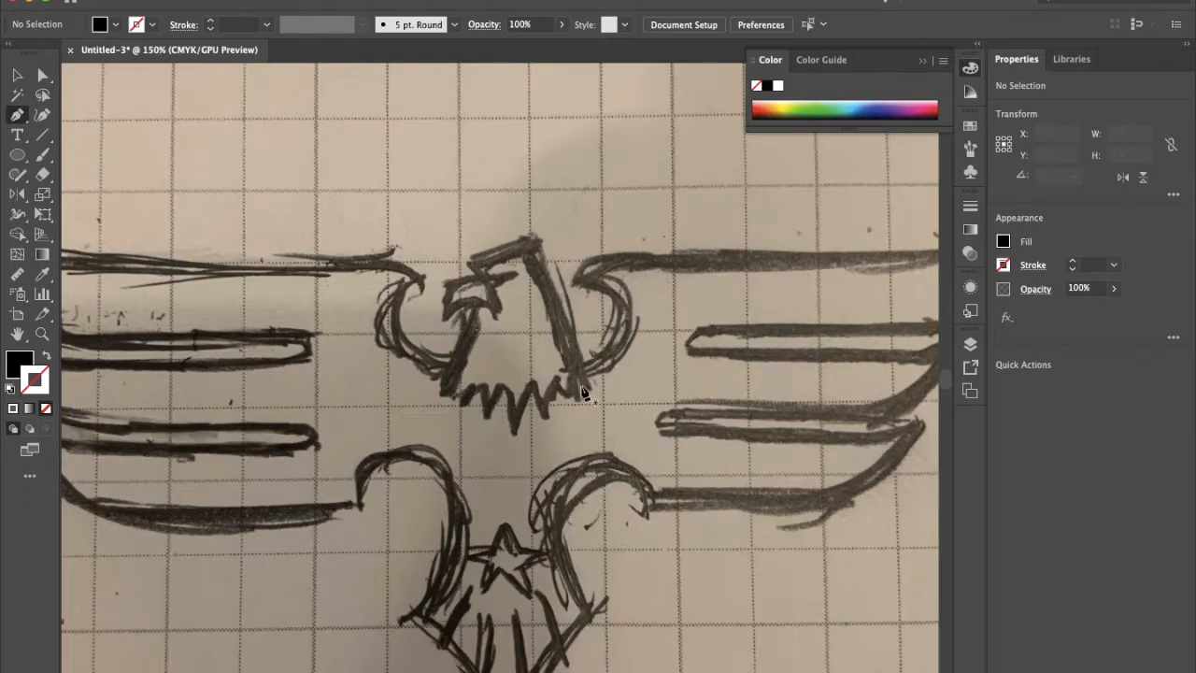
{"action": "left_click", "coordinate": [581, 389]}
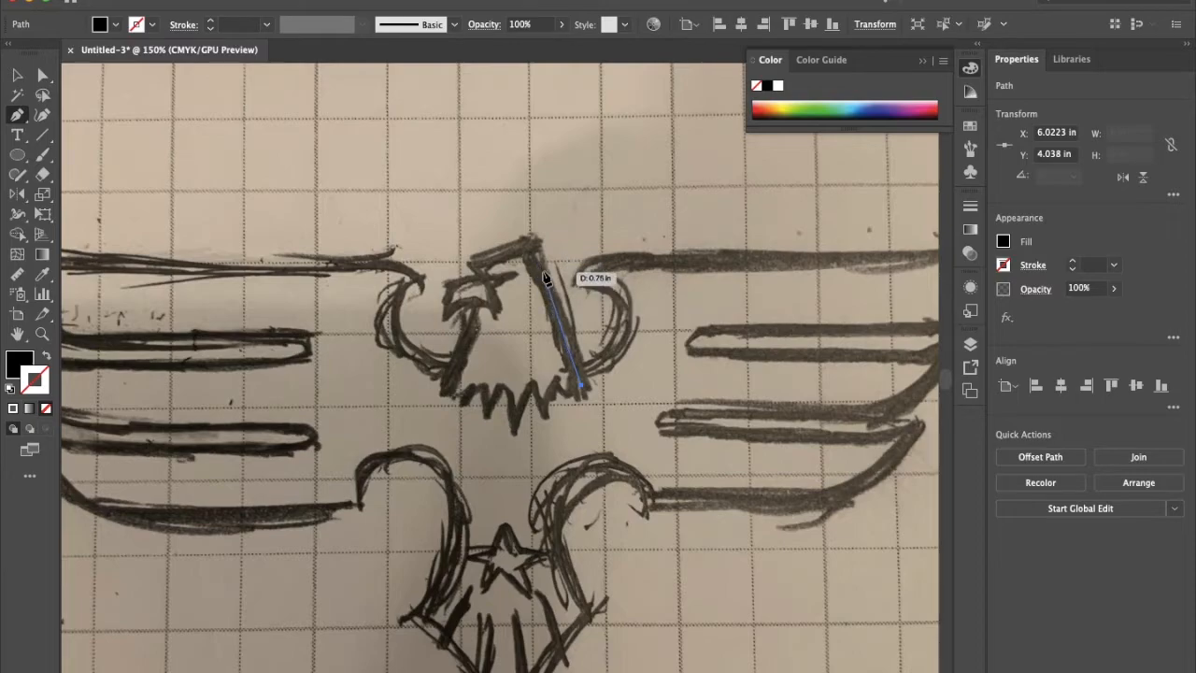
{"action": "left_click", "coordinate": [529, 261]}
{"action": "left_click_drag", "start_coordinate": [529, 261], "coordinate": [474, 266]}
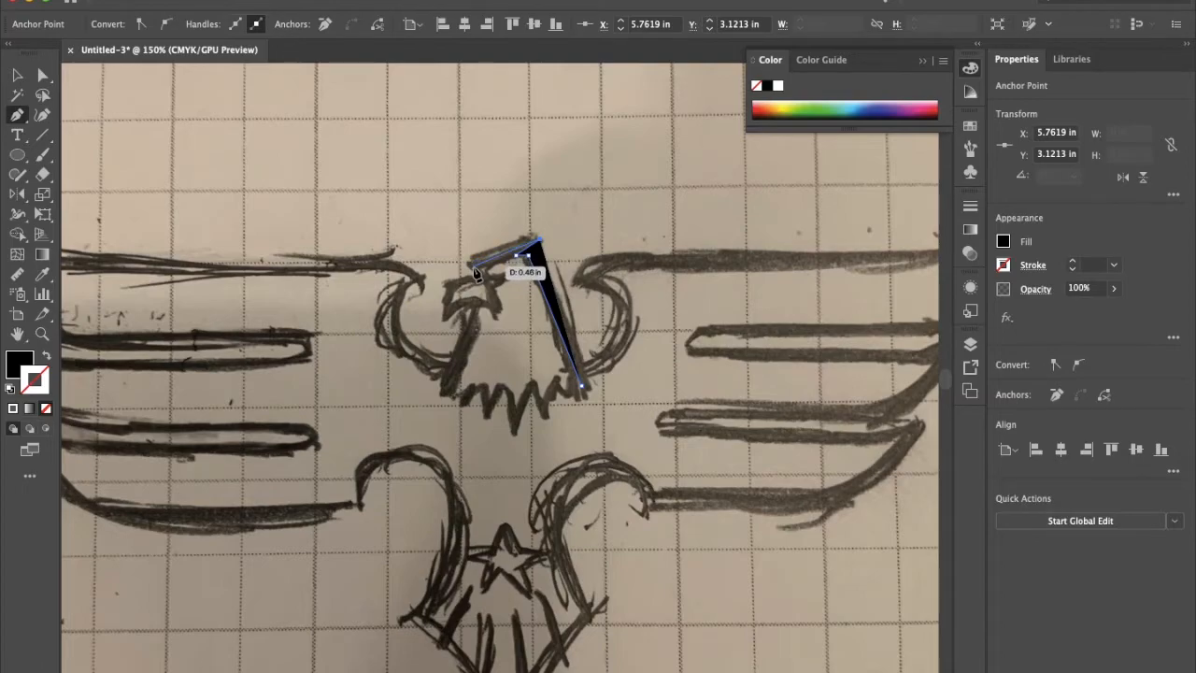
Trace the brow, the curved hooked beak, and the straight front of the neck down to its lower corner
{"action": "left_click", "coordinate": [472, 267]}
{"action": "left_click_drag", "start_coordinate": [481, 281], "coordinate": [447, 400]}
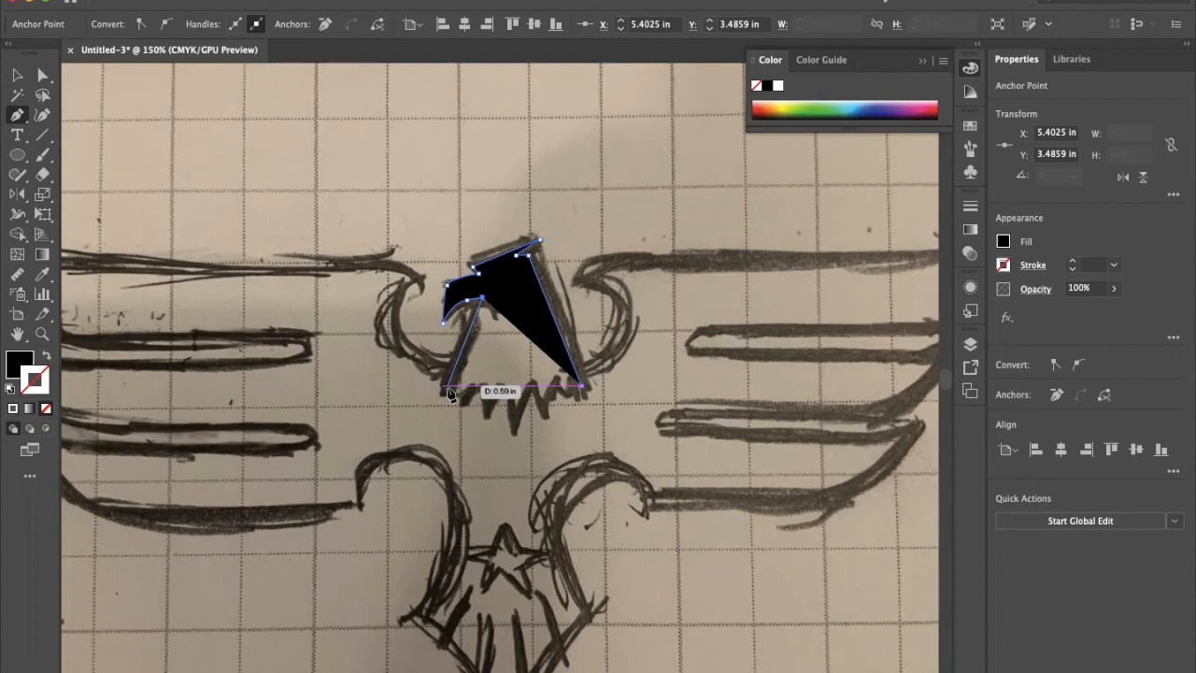
{"action": "left_click", "coordinate": [449, 391]}
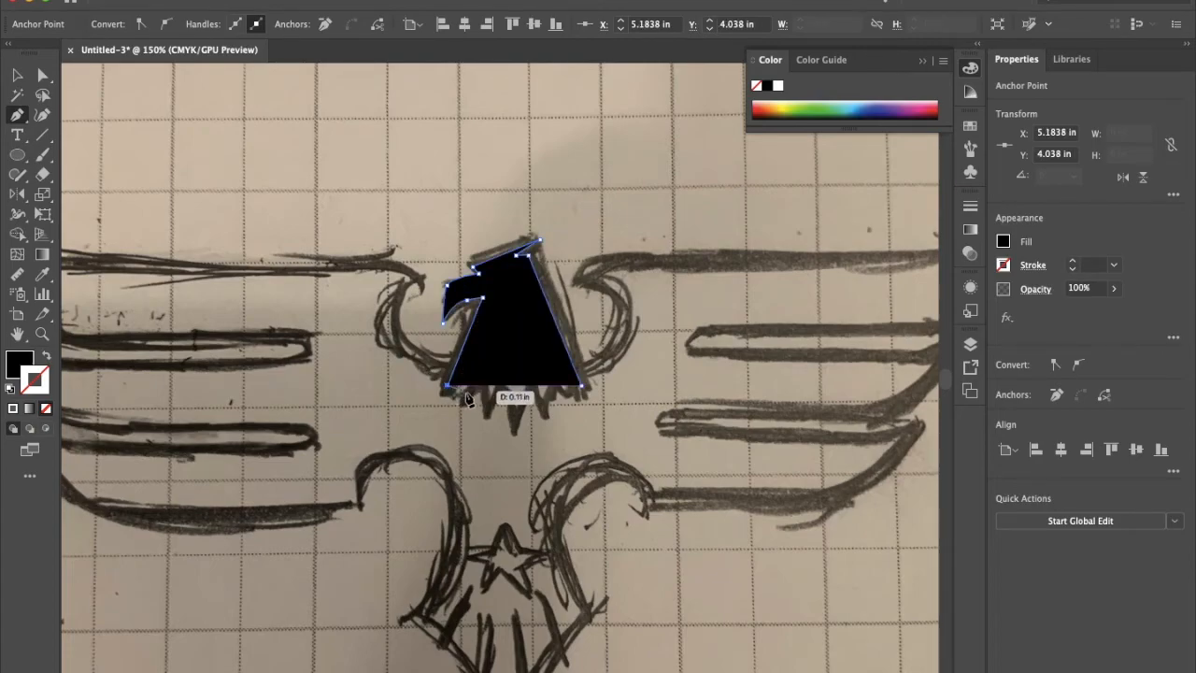
Trace the jagged neck feathers as pointed zigzags along the base and close the head shape at its starting anchor
{"action": "left_click_drag", "start_coordinate": [474, 372], "coordinate": [479, 413]}
{"action": "left_click", "coordinate": [476, 411]}
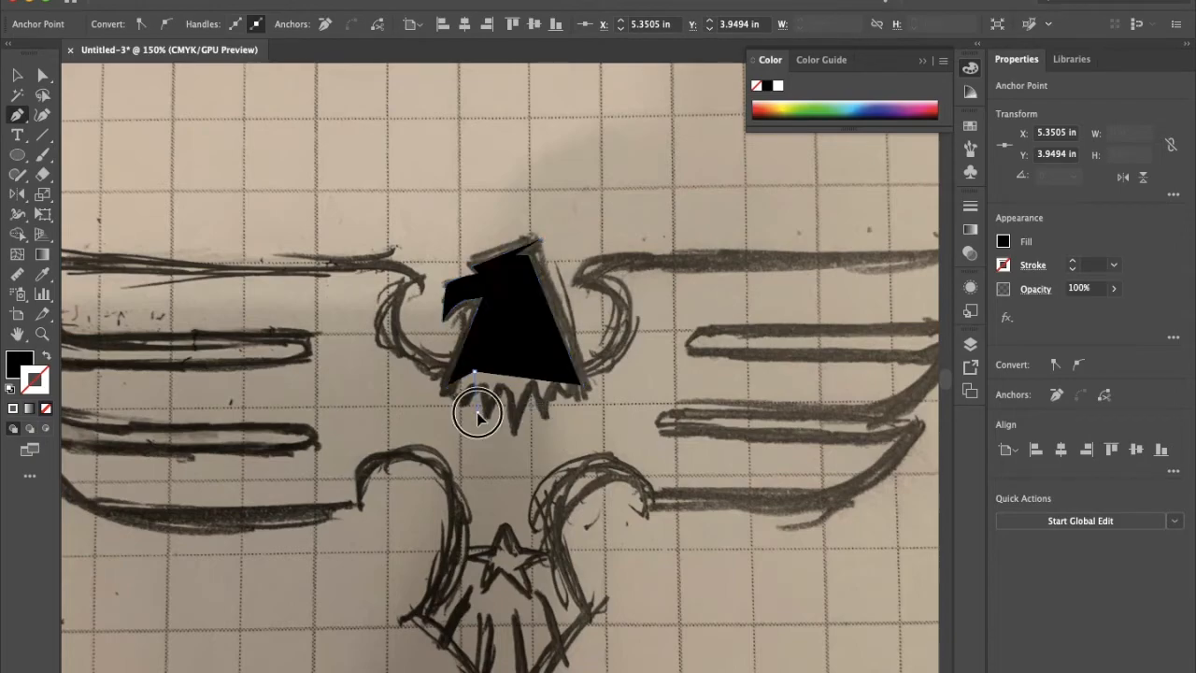
{"action": "left_click_drag", "start_coordinate": [508, 375], "coordinate": [517, 445]}
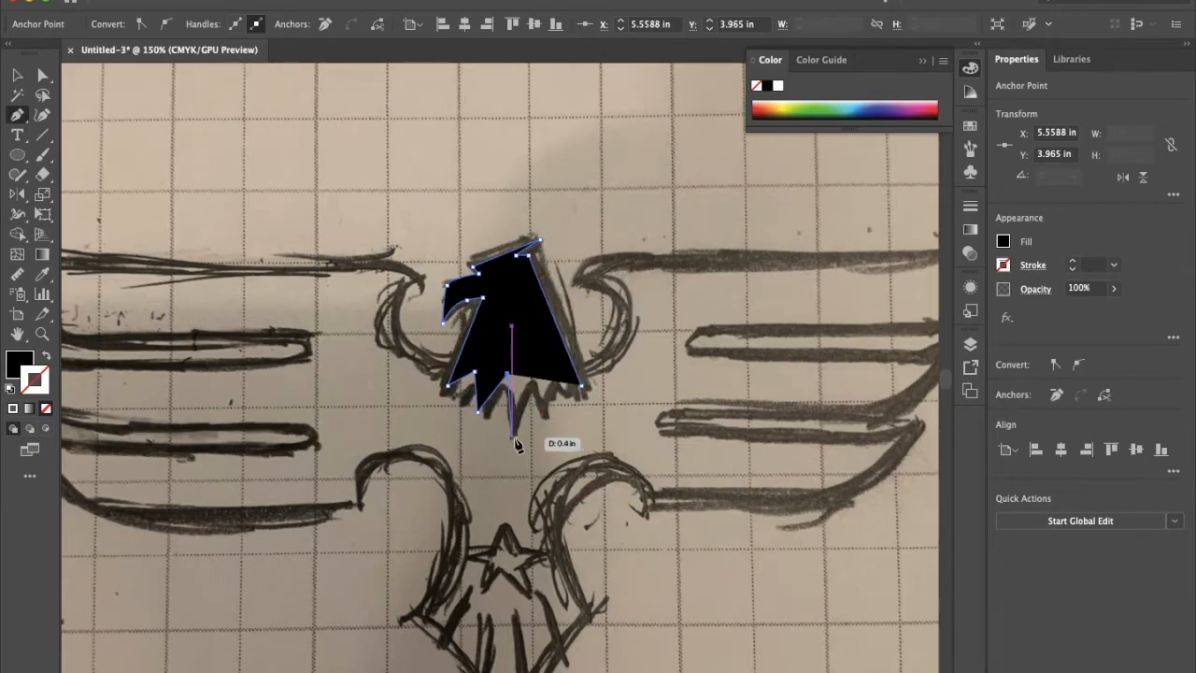
{"action": "left_click", "coordinate": [512, 436]}
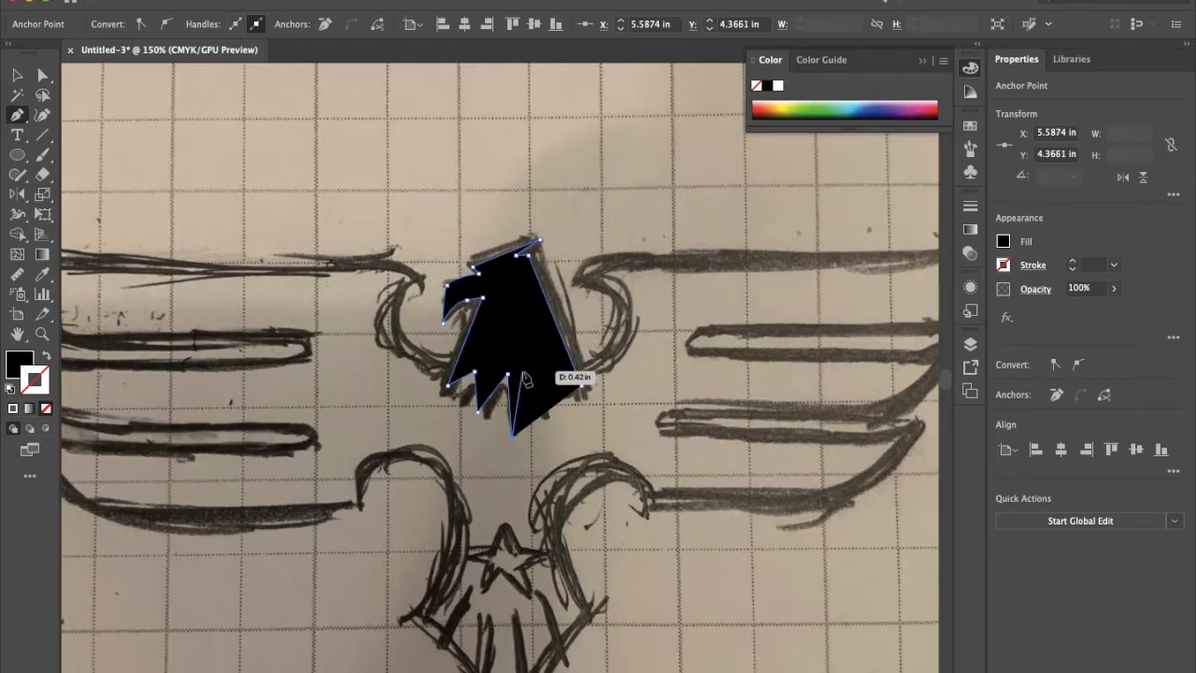
{"action": "left_click", "coordinate": [525, 374]}
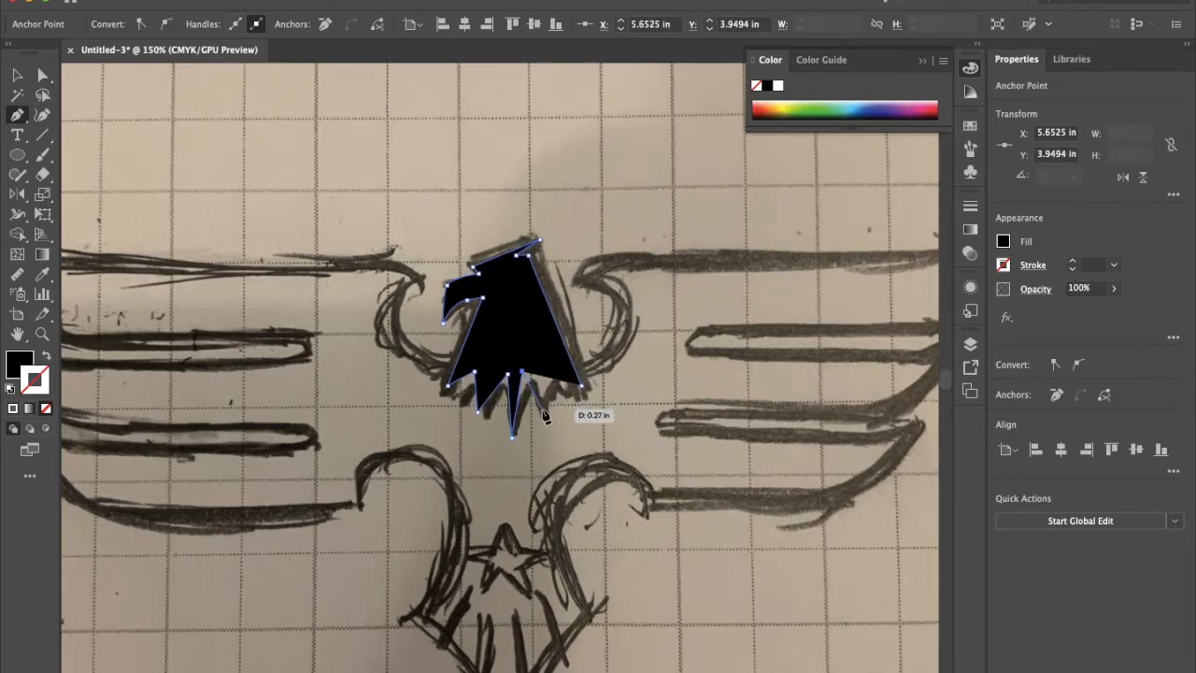
{"action": "left_click", "coordinate": [542, 407]}
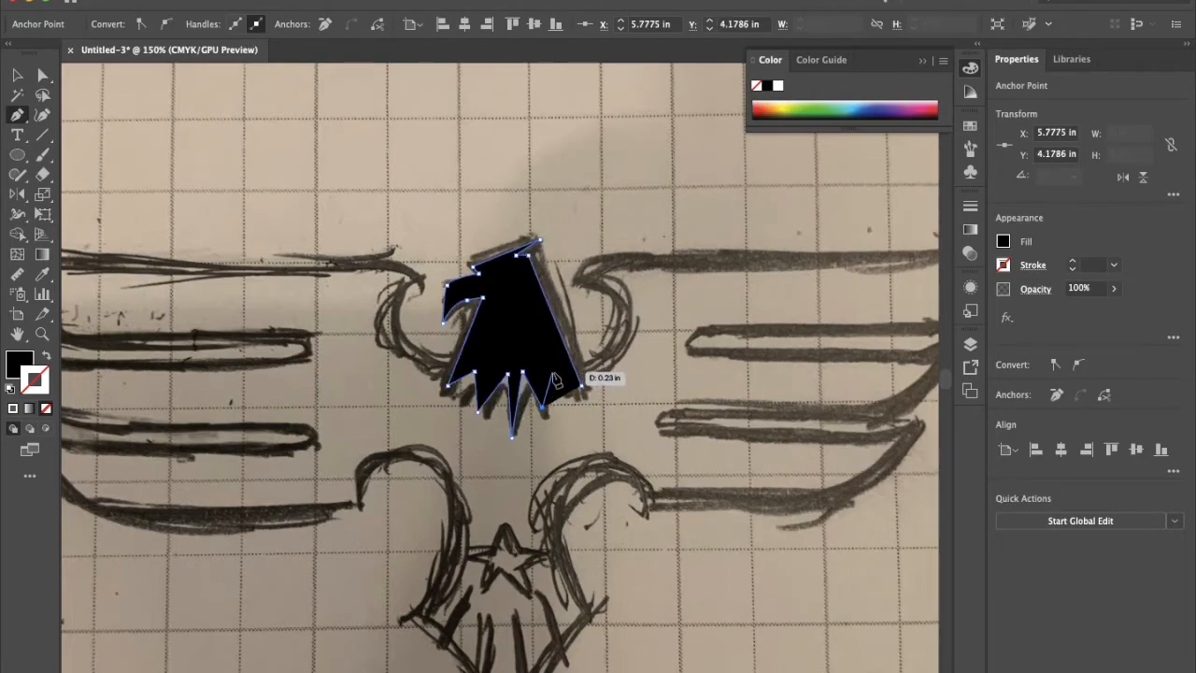
{"action": "left_click", "coordinate": [553, 375]}
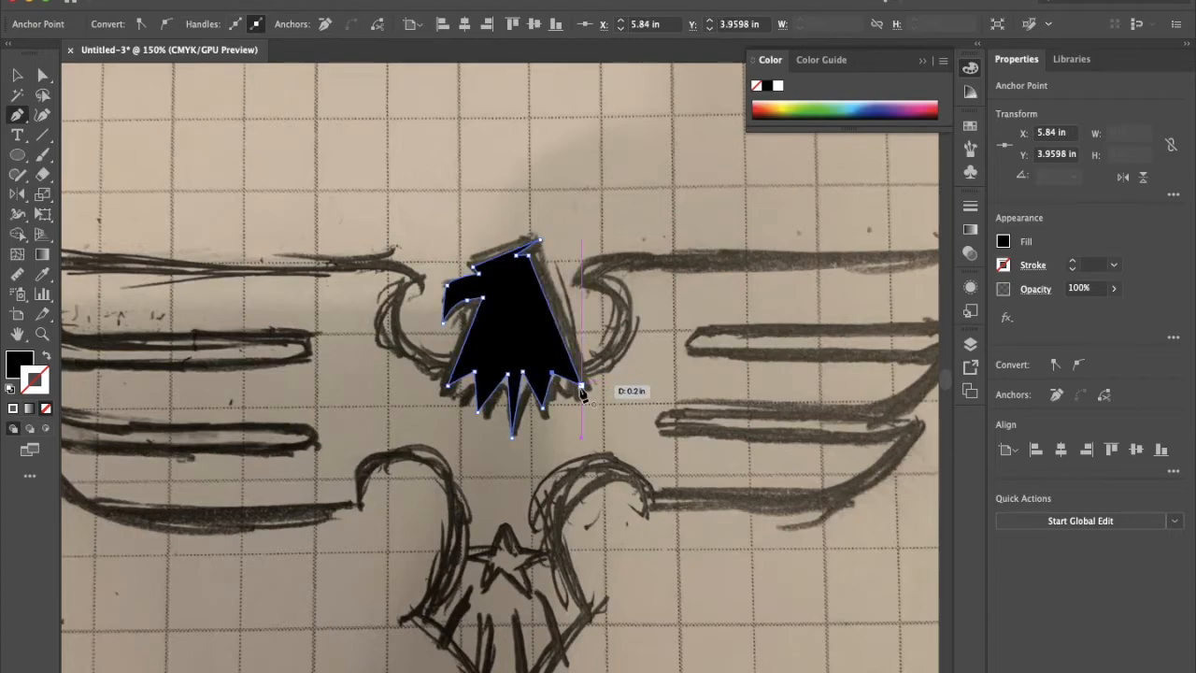
{"action": "left_click", "coordinate": [582, 385]}
{"action": "left_click", "coordinate": [595, 456], "text": "super"}
Apply the default white fill and black stroke to the eagle's head and set its stroke weight to 3 pt
{"action": "key", "text": "a"}
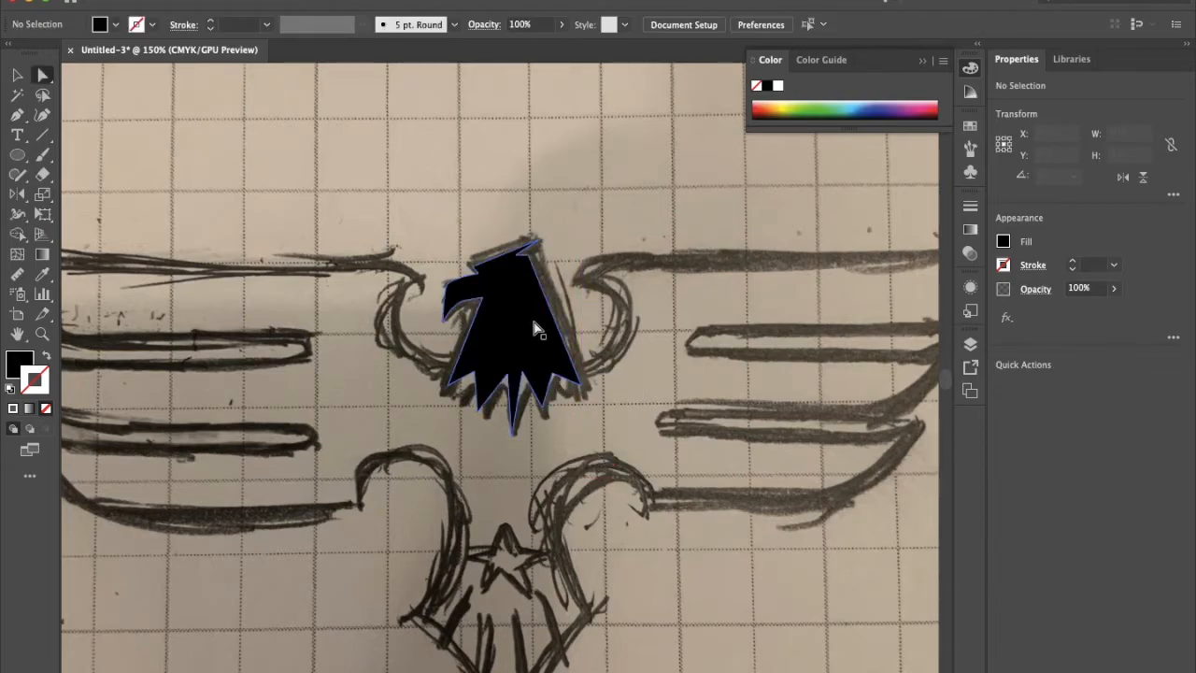
{"action": "left_click", "coordinate": [537, 329]}
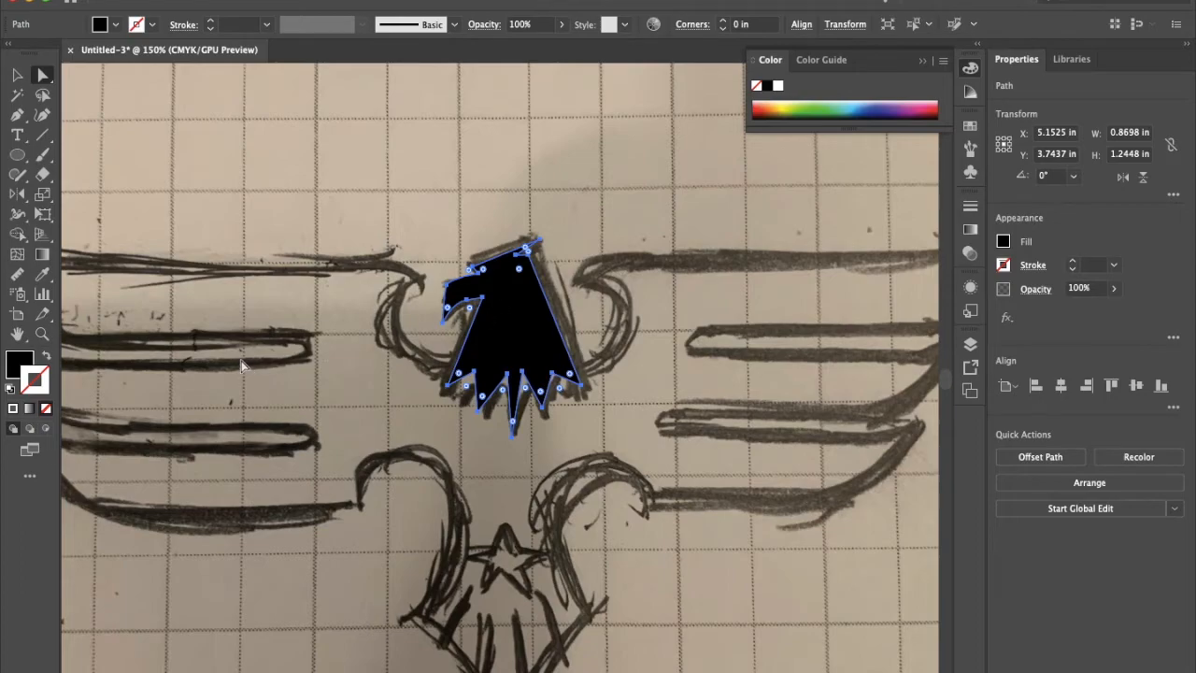
{"action": "left_click", "coordinate": [10, 386]}
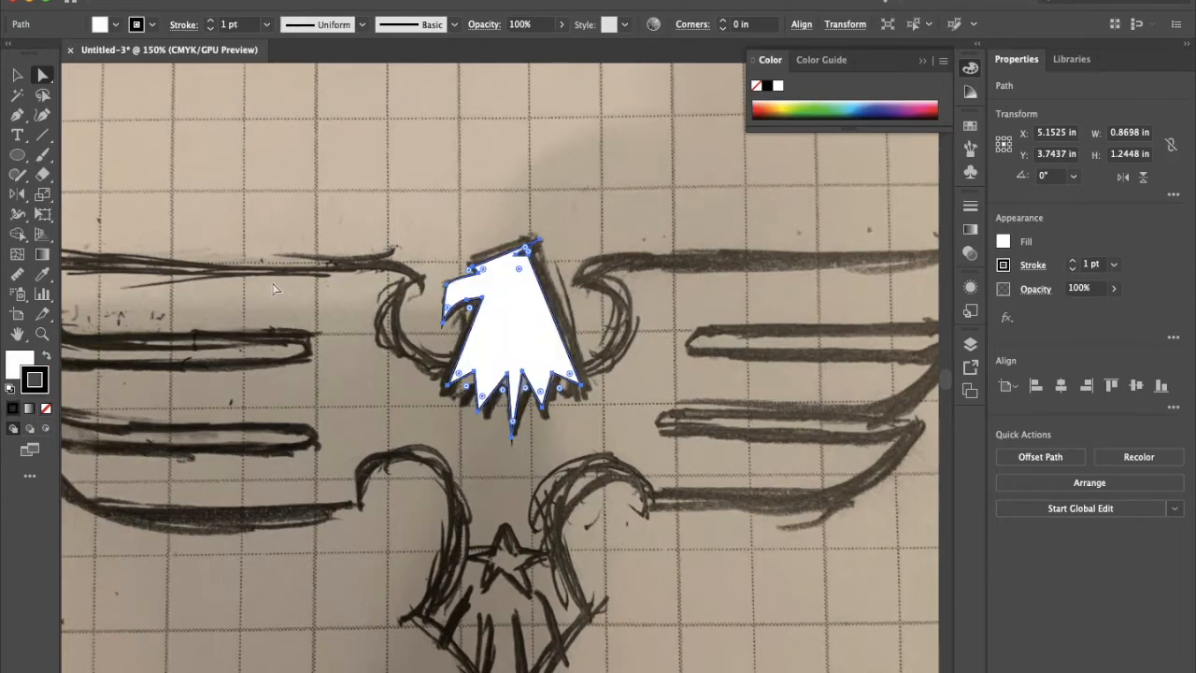
{"action": "left_click", "coordinate": [1074, 261]}
{"action": "left_click", "coordinate": [1074, 260]}
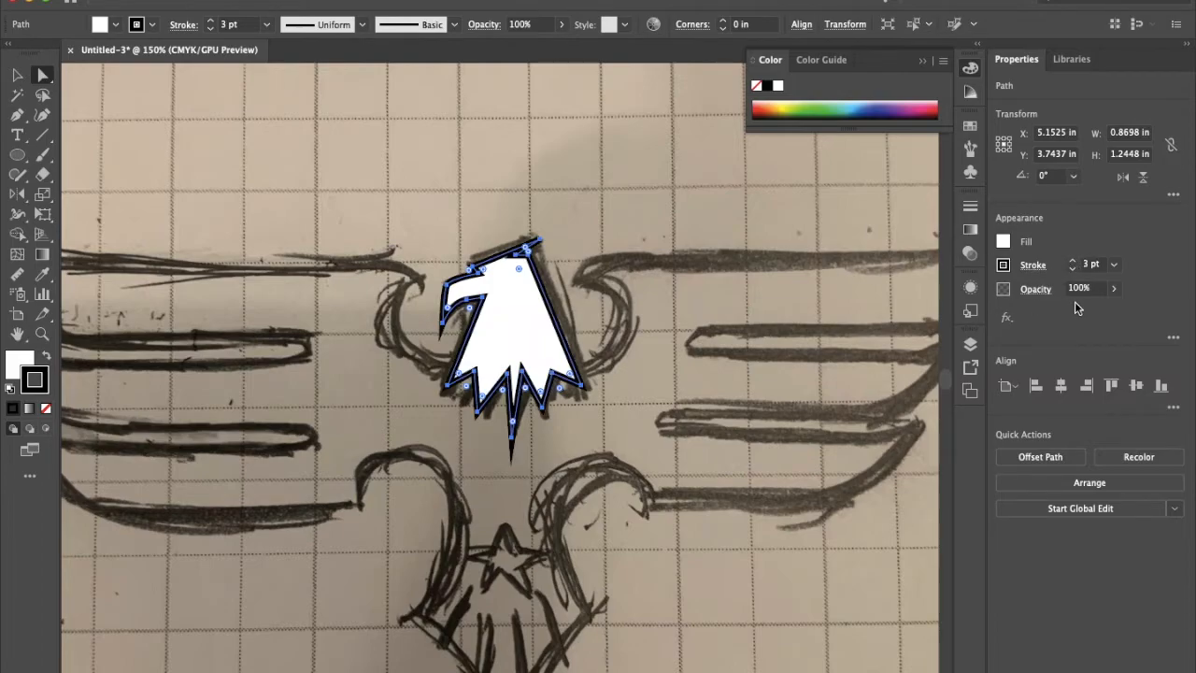
Display the full set of stroke options for the eagle's head
{"action": "left_click", "coordinate": [970, 206]}
{"action": "left_click", "coordinate": [943, 199]}
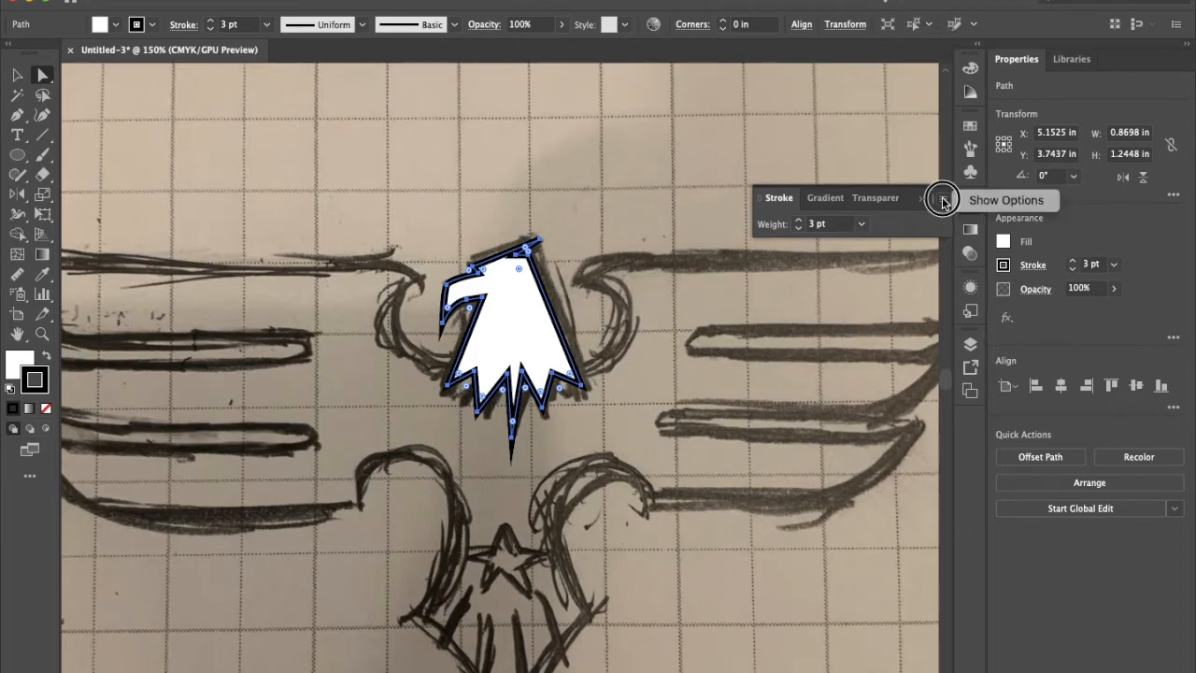
{"action": "left_click", "coordinate": [972, 196]}
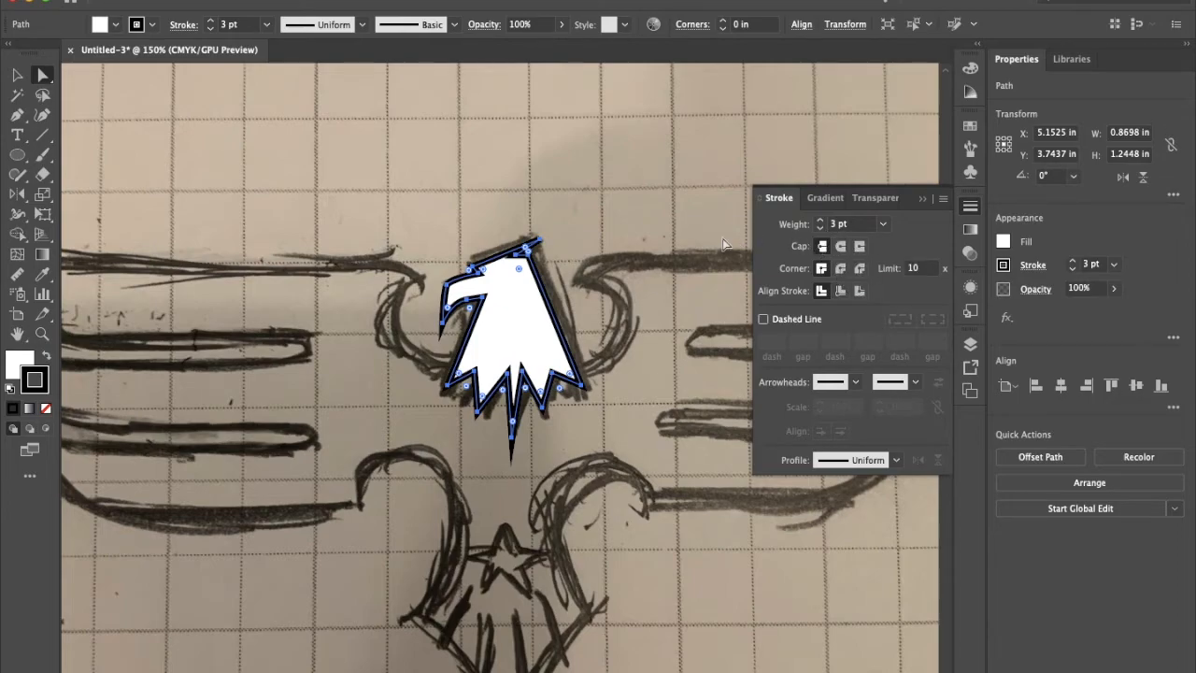
Deselect the head and show all the hidden artwork again
{"action": "left_click", "coordinate": [663, 249], "text": "super"}
{"action": "key", "text": "super+alt+3"}
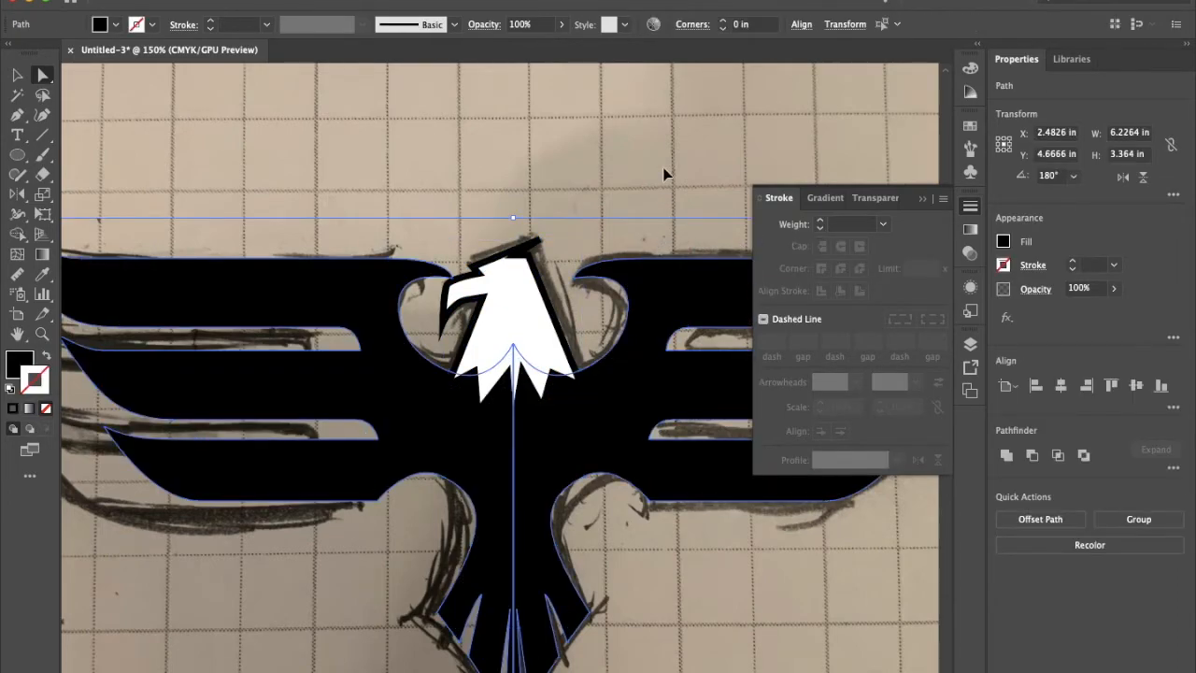
Inspect how the head sits on the body and check the anchor points along its neck feathers
{"action": "left_click", "coordinate": [664, 174]}
{"action": "key", "text": "super+0"}
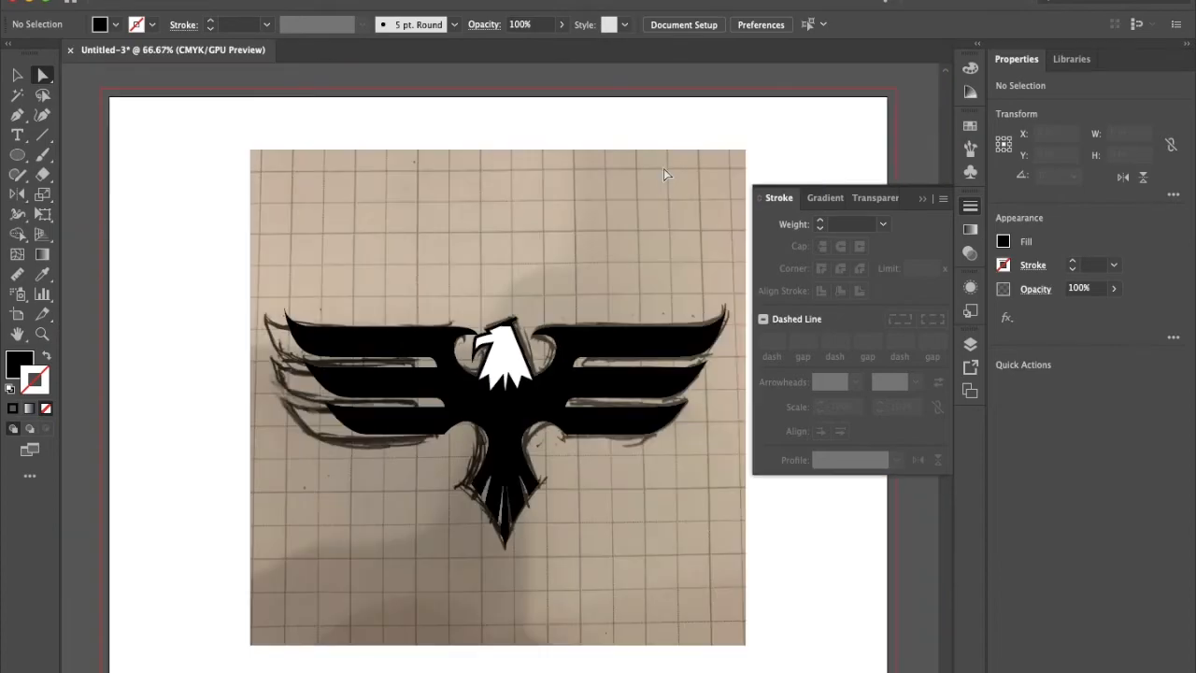
{"action": "left_click_drag", "start_coordinate": [463, 251], "coordinate": [615, 360]}
{"action": "scroll", "coordinate": [615, 359], "scroll_direction": "down", "scroll_amount": 2}
{"action": "scroll", "coordinate": [615, 360], "scroll_direction": "left", "scroll_amount": 2}
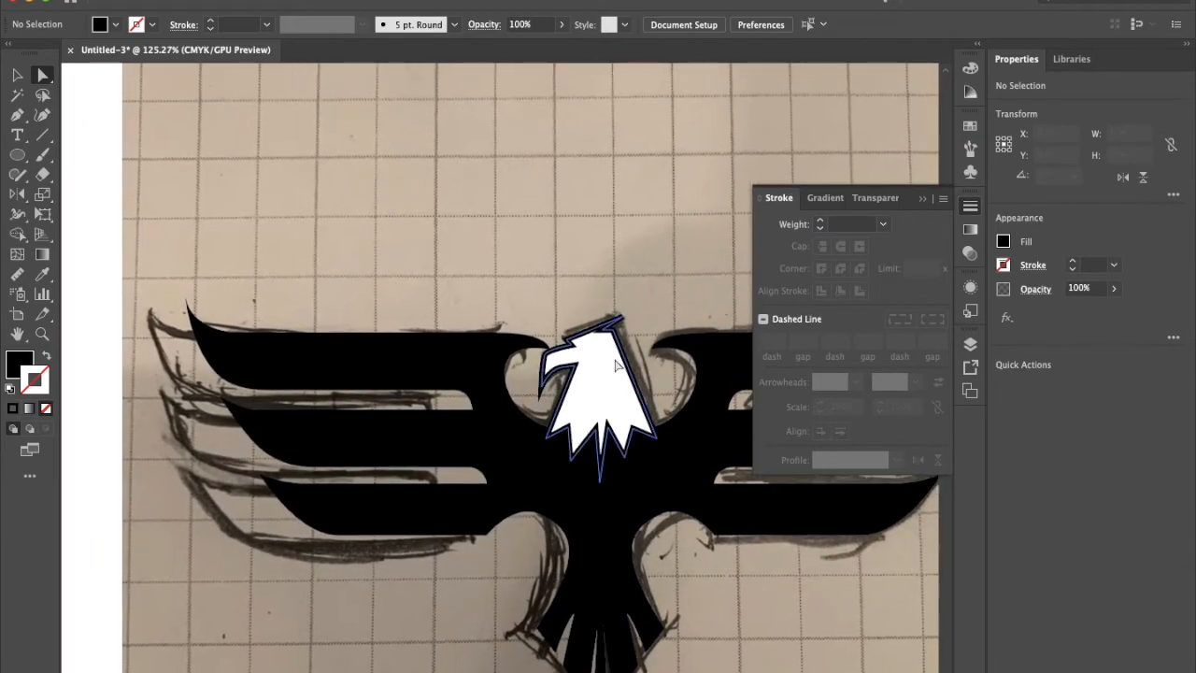
{"action": "left_click", "coordinate": [575, 435]}
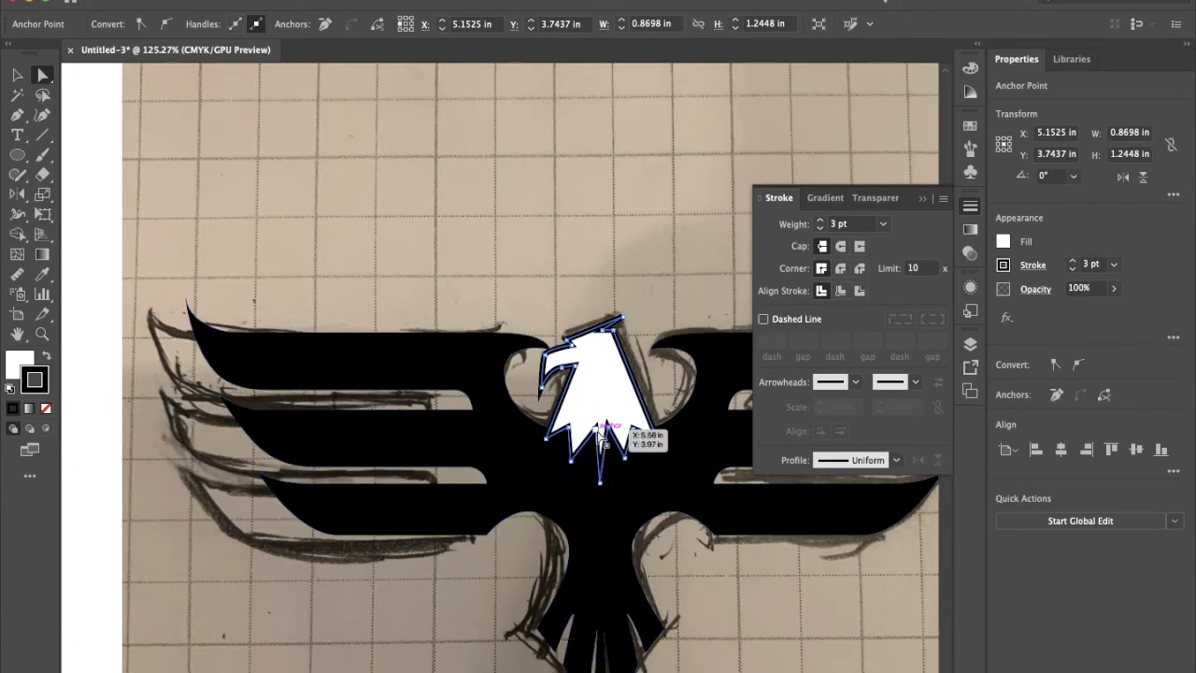
{"action": "left_click", "coordinate": [596, 429]}
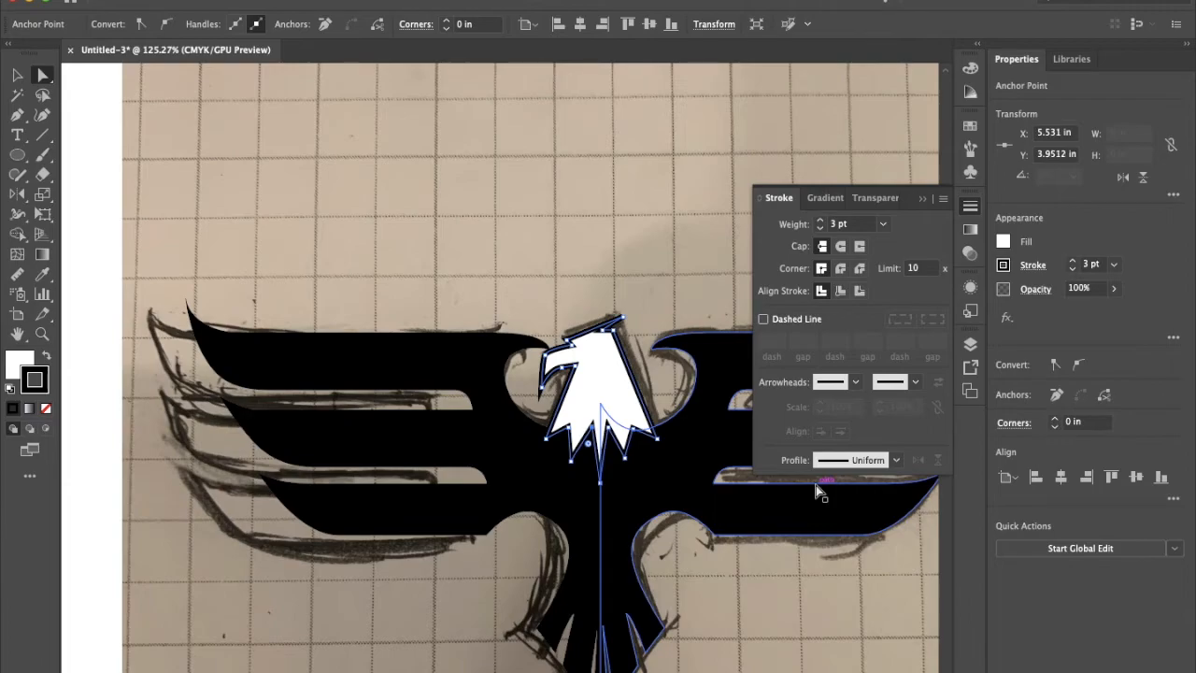
{"action": "left_click", "coordinate": [735, 532]}
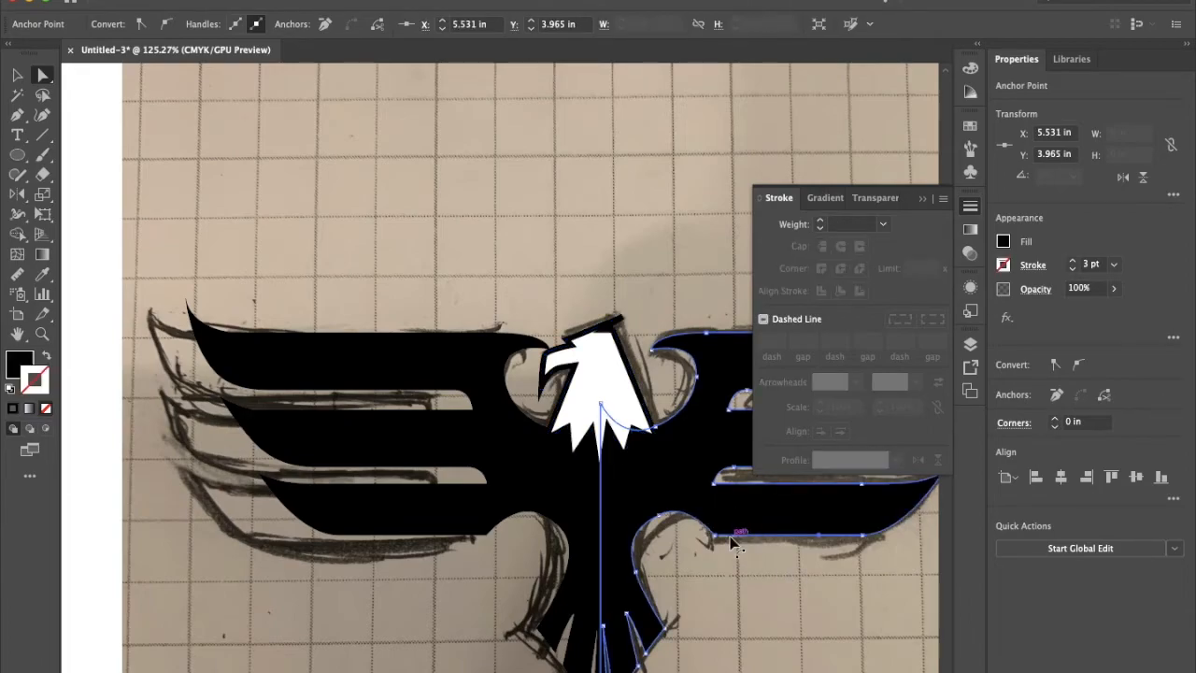
{"action": "left_click", "coordinate": [772, 642]}
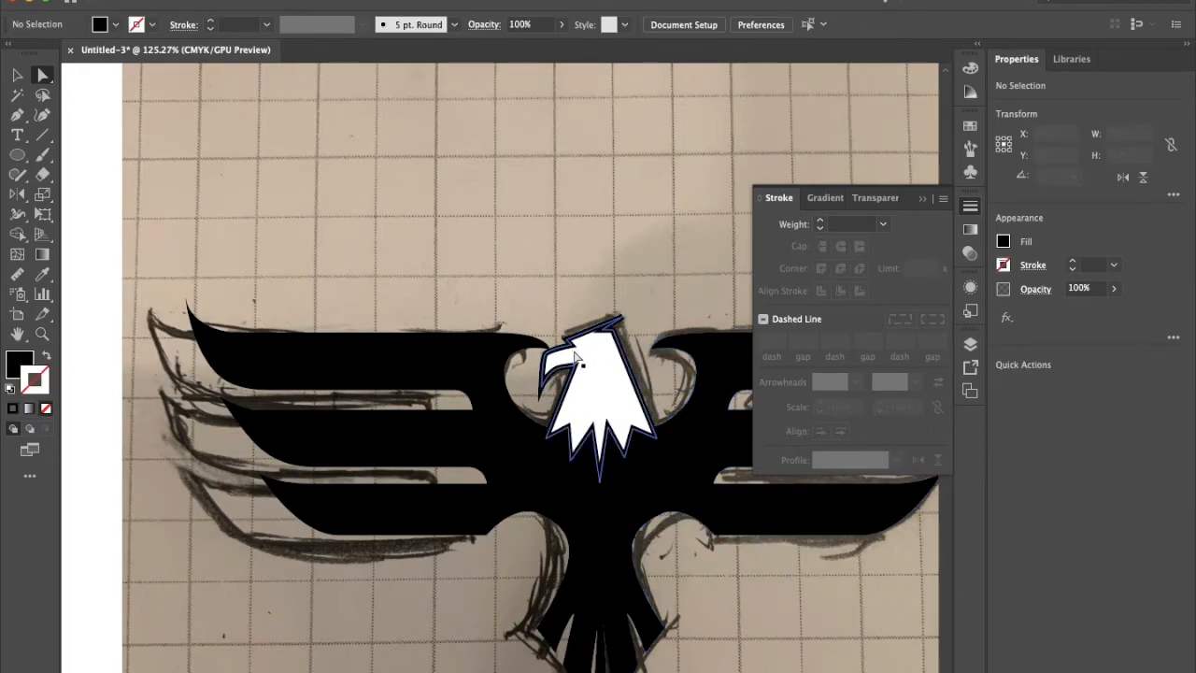
Draw a small black triangular eye without a stroke on the head, just behind the beak, using the Pen tool
{"action": "key", "text": "p"}
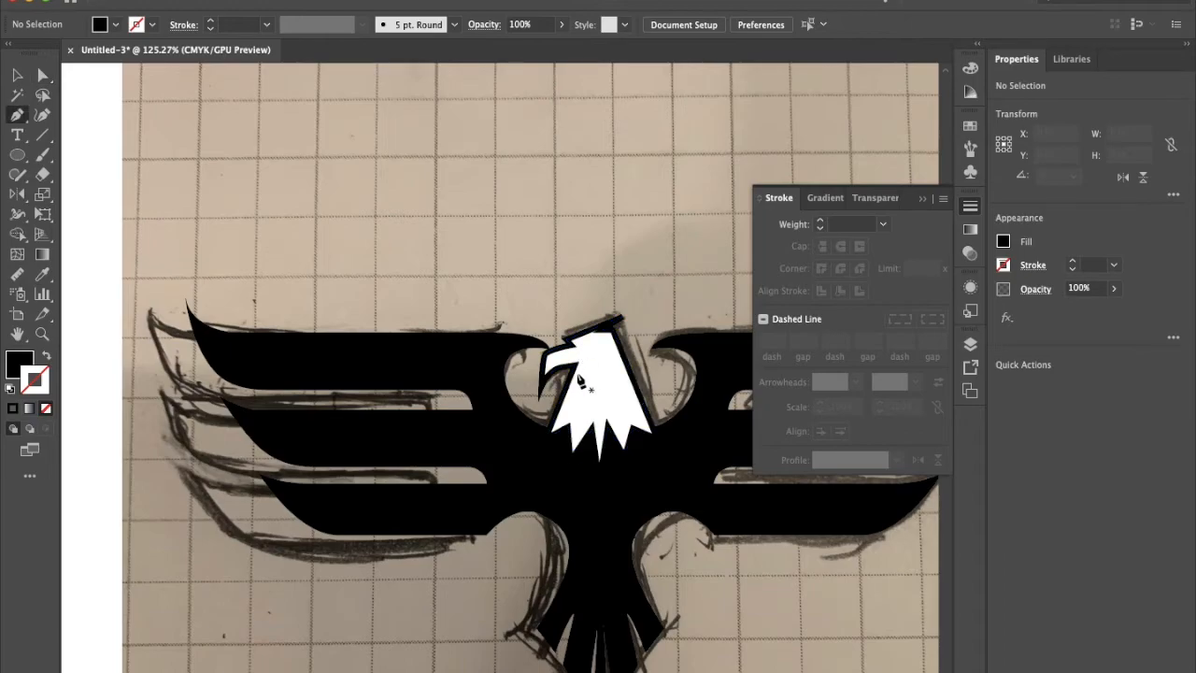
{"action": "left_click", "coordinate": [578, 374], "text": "super"}
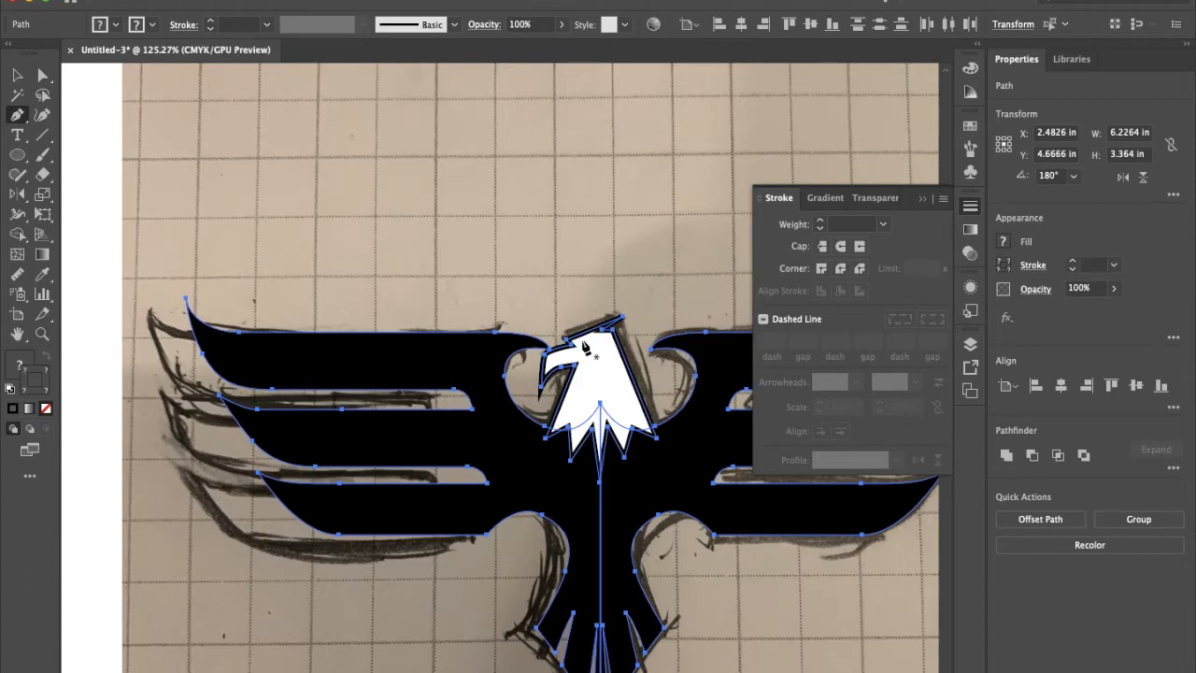
{"action": "left_click", "coordinate": [588, 340]}
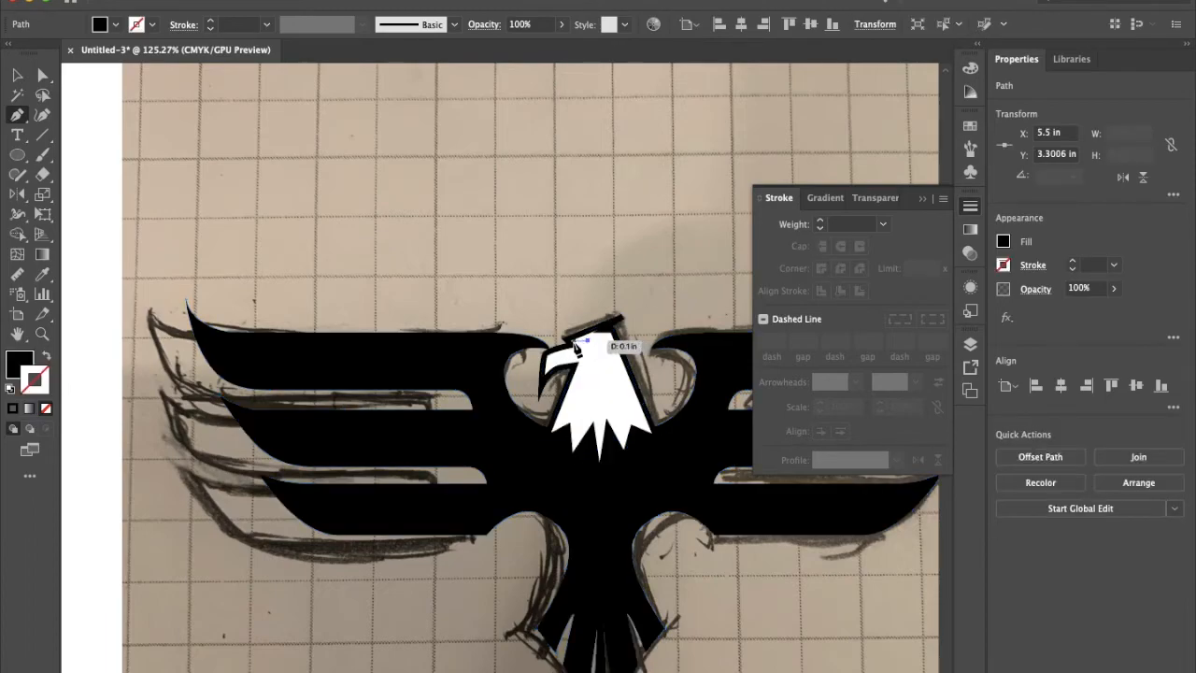
{"action": "left_click", "coordinate": [572, 344]}
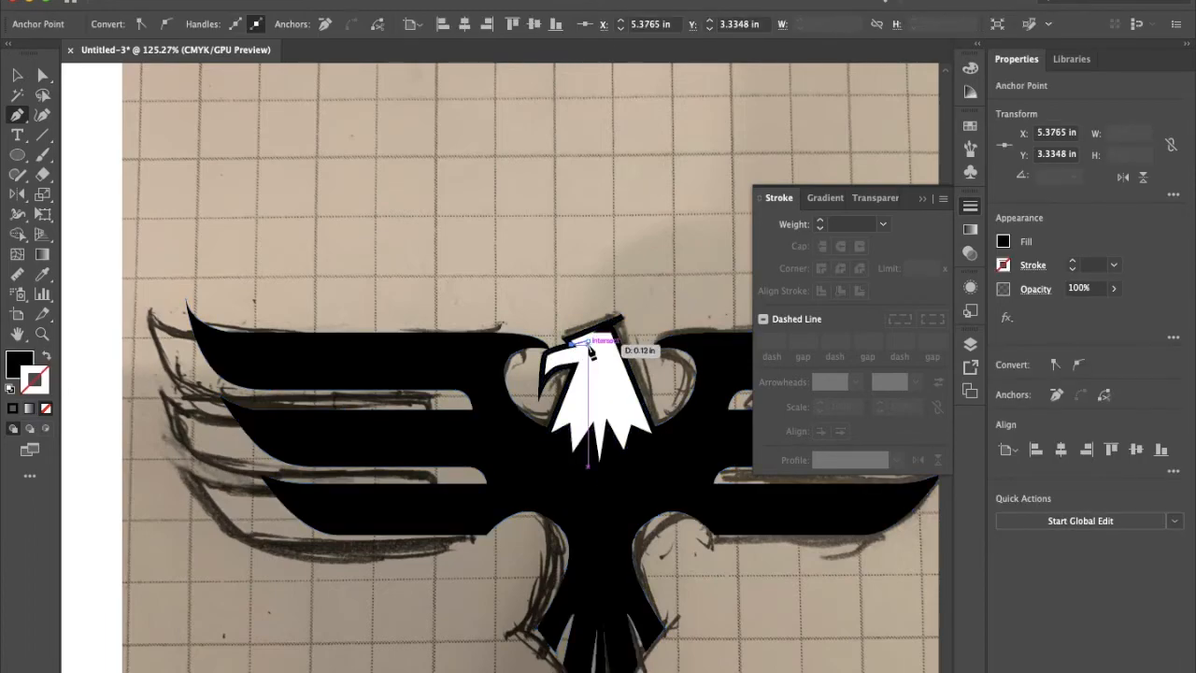
{"action": "left_click", "coordinate": [590, 349]}
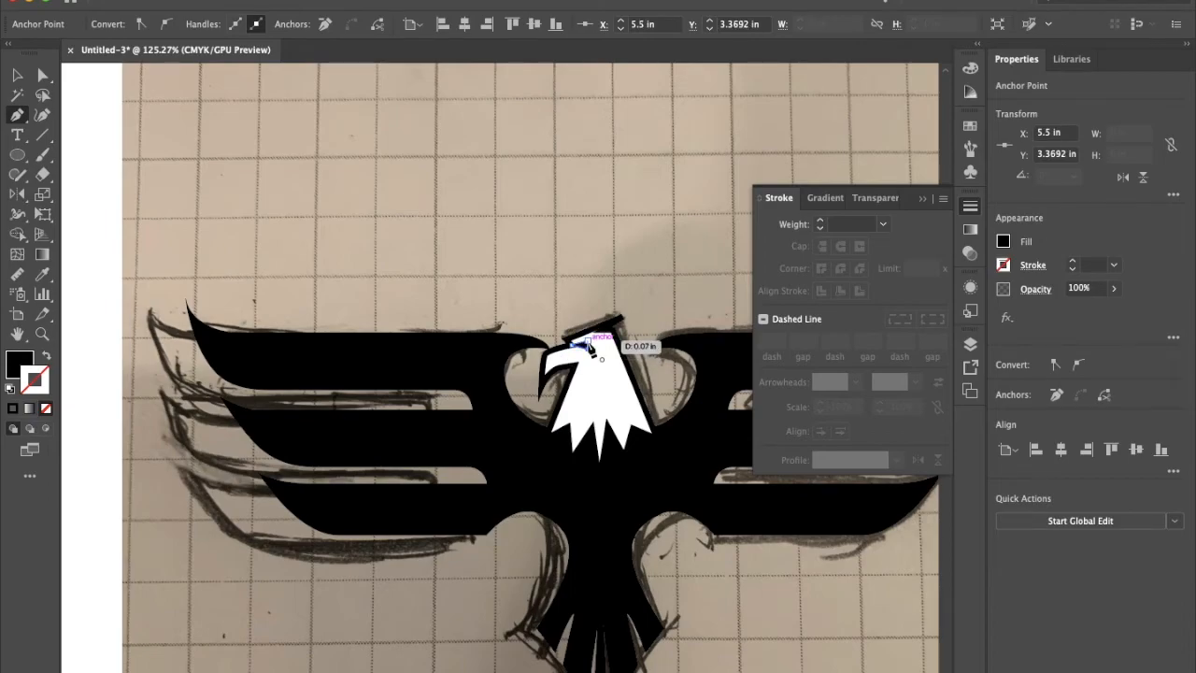
{"action": "left_click", "coordinate": [587, 341]}
{"action": "left_click", "coordinate": [557, 249], "text": "super"}
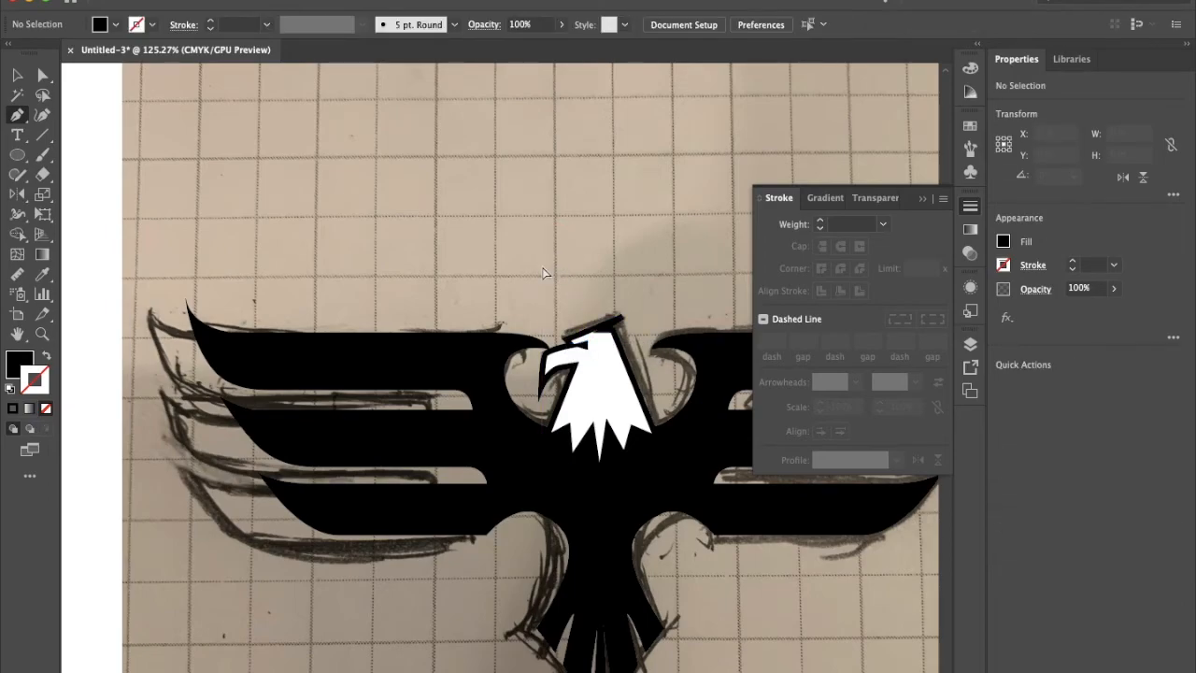
Select the sketch photo behind the artwork and hide it
{"action": "key", "text": "super+minus"}
{"action": "key", "text": "super+minus"}
{"action": "key", "text": "super+minus"}
{"action": "left_click", "coordinate": [561, 580], "text": "super"}
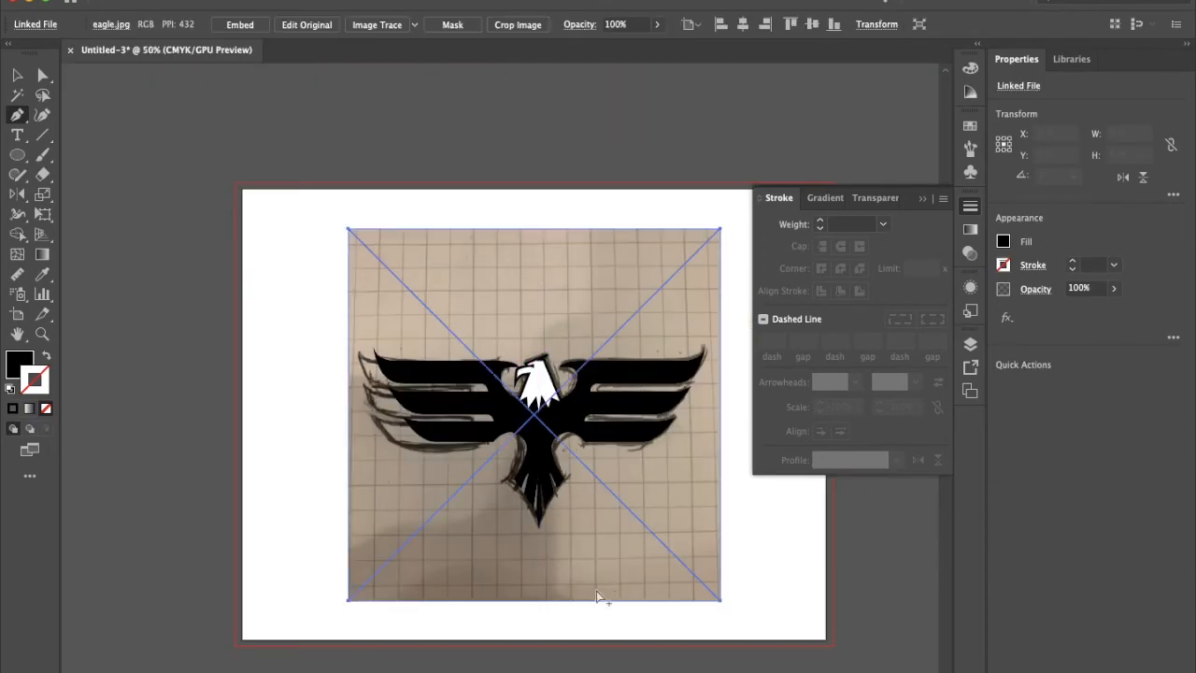
{"action": "key", "text": "super+3"}
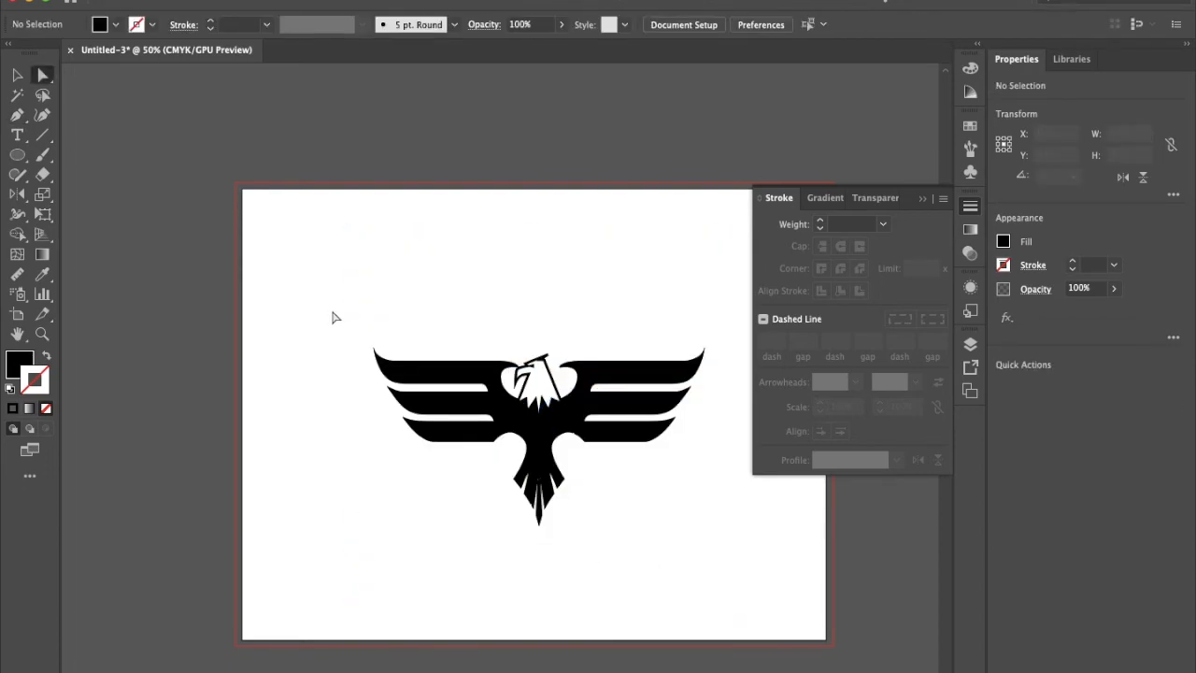
Select the head together with the eye and nudge them right to centre them between the wings
{"action": "scroll", "coordinate": [411, 300], "scroll_direction": "right", "scroll_amount": 2}
{"action": "left_click_drag", "start_coordinate": [409, 278], "coordinate": [662, 451]}
{"action": "scroll", "coordinate": [659, 451], "scroll_direction": "down", "scroll_amount": 2}
{"action": "left_click_drag", "start_coordinate": [557, 277], "coordinate": [502, 395]}
{"action": "key", "text": "Right"}
{"action": "key", "text": "Right"}
{"action": "key", "text": "Right"}
{"action": "key", "text": "Right"}
{"action": "key", "text": "Right"}
{"action": "key", "text": "Right"}
{"action": "key", "text": "Right"}
{"action": "key", "text": "Right"}
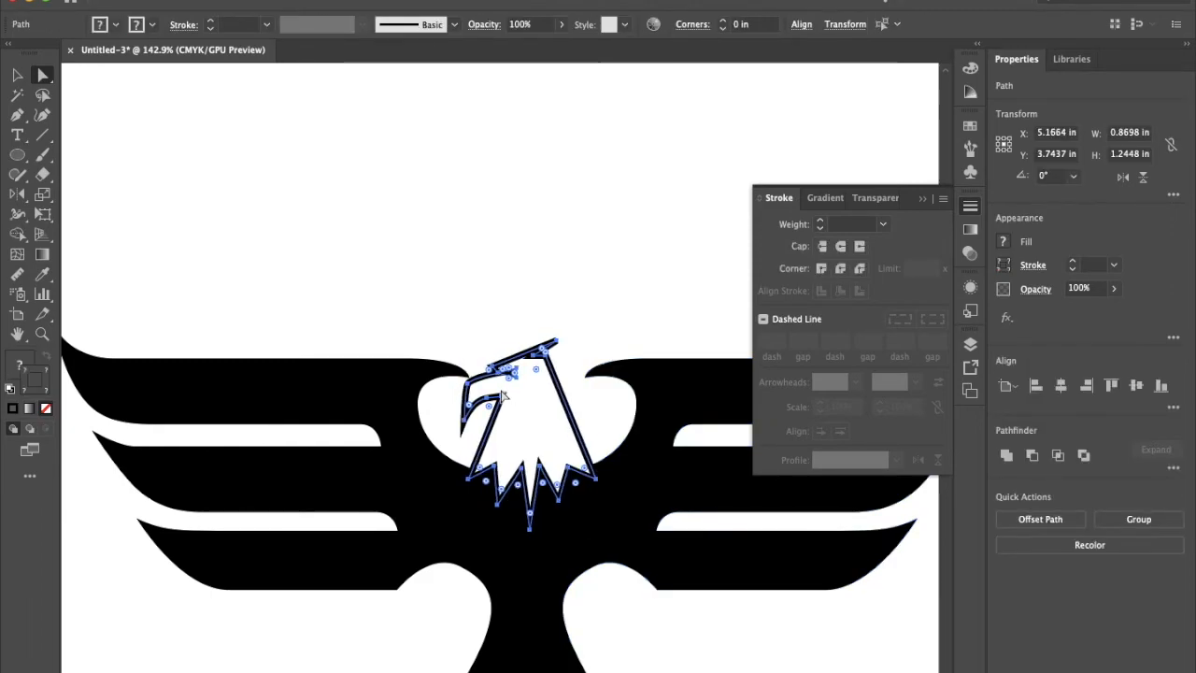
{"action": "left_click", "coordinate": [464, 338]}
Shorten the beak by nudging the anchor points of its upper curve and tip toward the head
{"action": "left_click", "coordinate": [475, 385]}
{"action": "key", "text": "Right"}
{"action": "key", "text": "Right"}
{"action": "key", "text": "Right"}
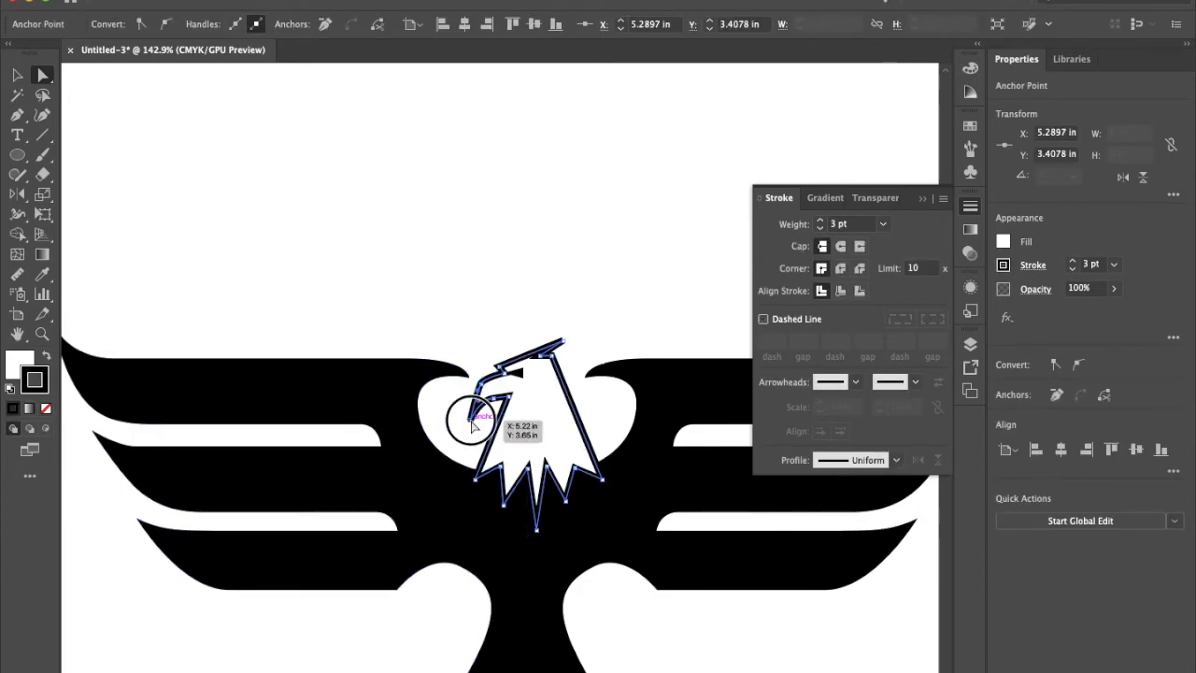
{"action": "left_click", "coordinate": [601, 520], "text": "shift"}
{"action": "left_click", "coordinate": [601, 520], "text": "shift"}
Try miter limits of 20 and 30 and a round corner join on the head's stroke
{"action": "double_click", "coordinate": [914, 269]}
{"action": "type", "text": "20"}
{"action": "key", "text": "Return"}
{"action": "type", "text": "30"}
{"action": "key", "text": "Return"}
{"action": "left_click", "coordinate": [841, 269]}
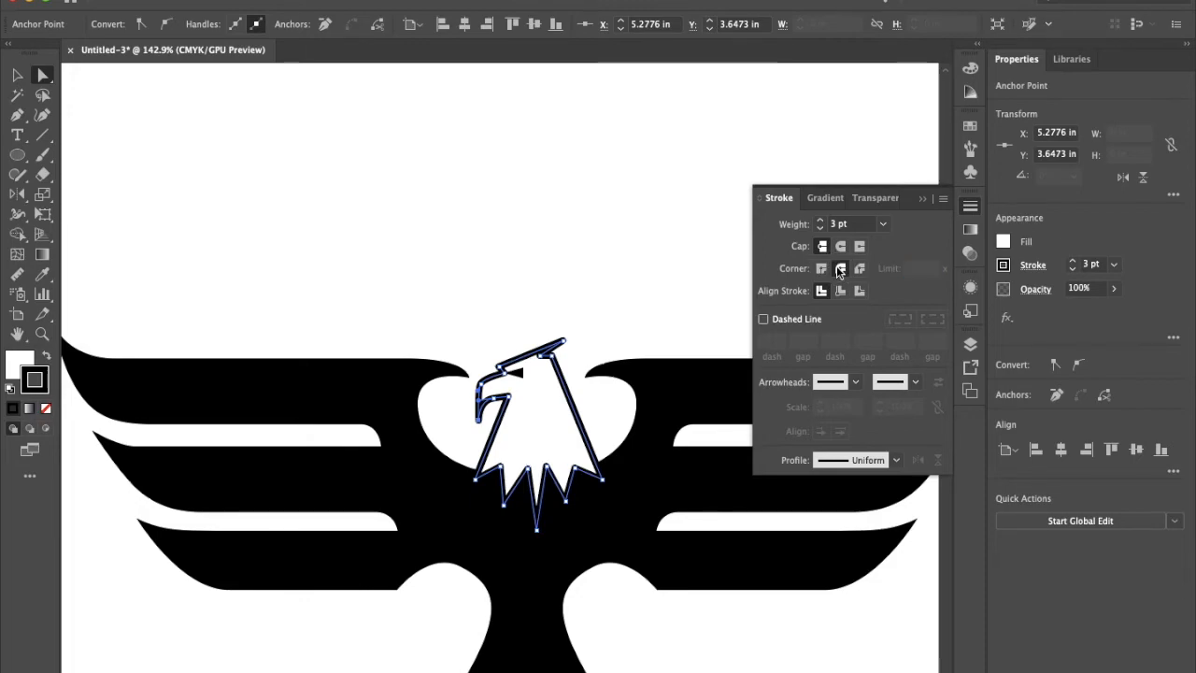
Deselect the head and hide all panels to leave only the artwork in view
{"action": "left_click", "coordinate": [551, 241]}
{"action": "key", "text": "Tab"}
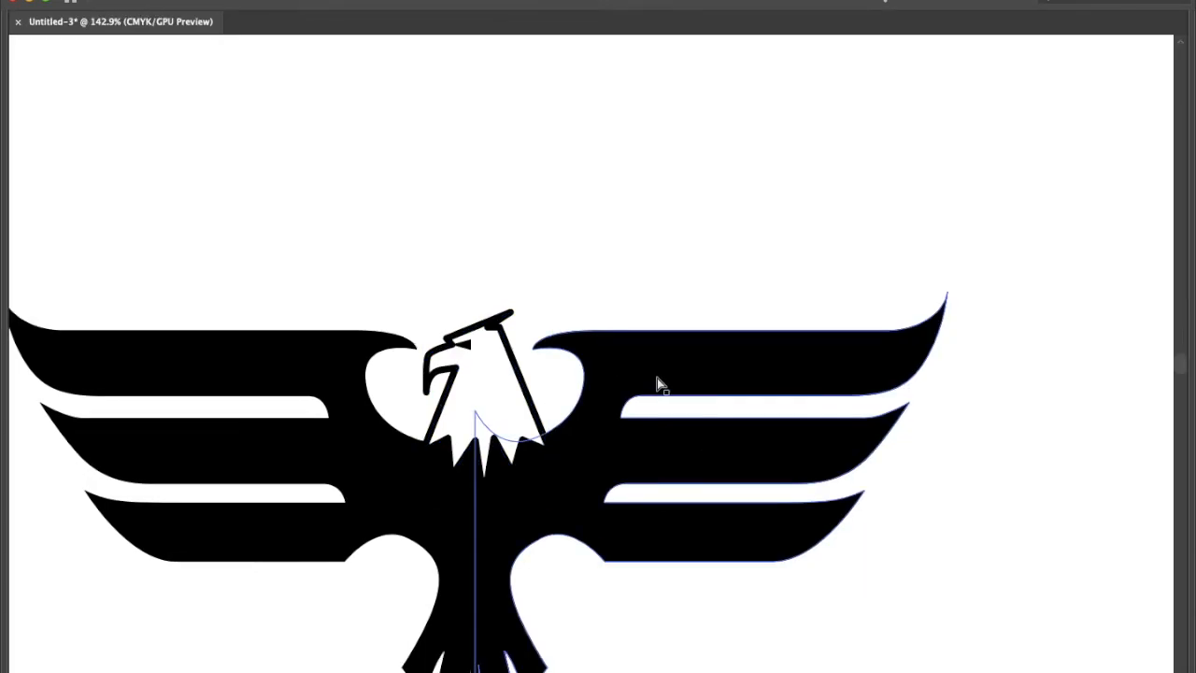
{"action": "left_click", "coordinate": [782, 617]}
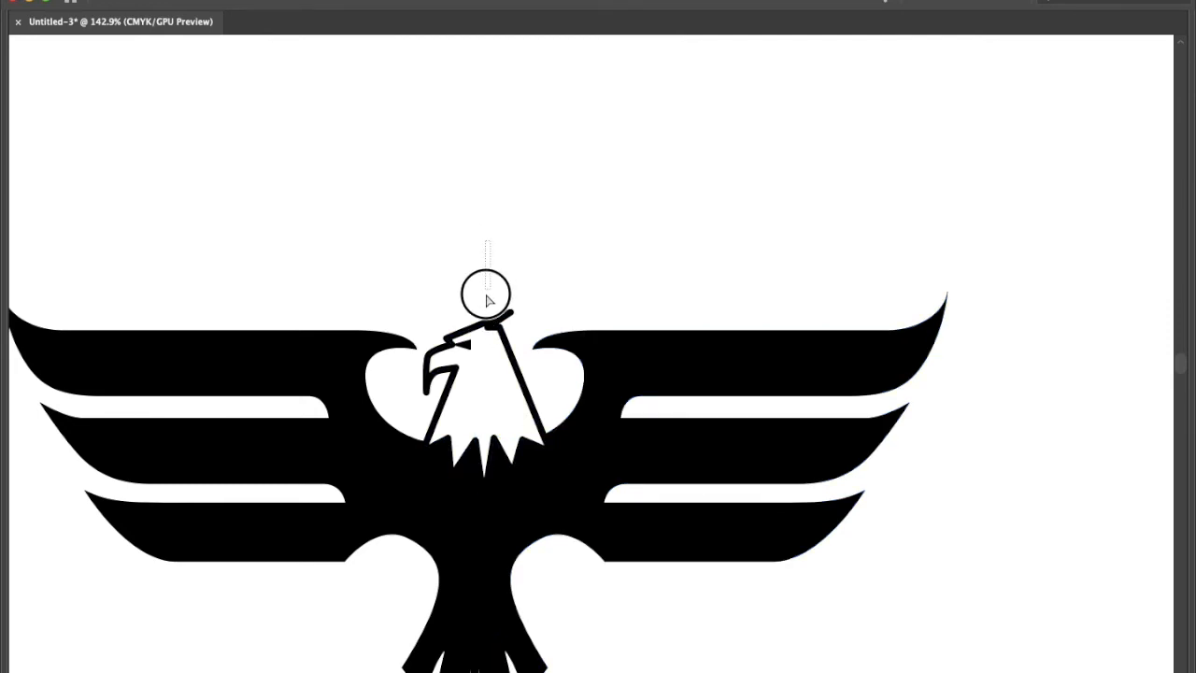
Copy the body's black fill without a stroke onto the head and eye with the Eyedropper
{"action": "left_click", "coordinate": [468, 395]}
{"action": "key", "text": "i"}
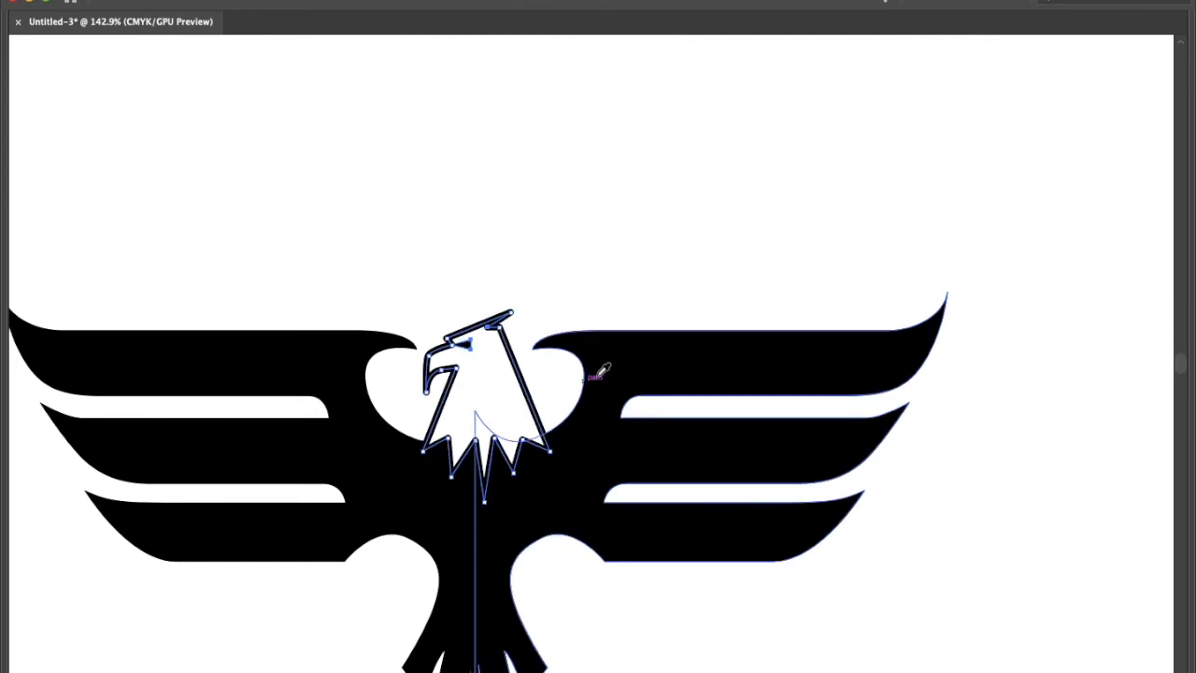
{"action": "left_click", "coordinate": [599, 366]}
{"action": "key", "text": "super+shift+a"}
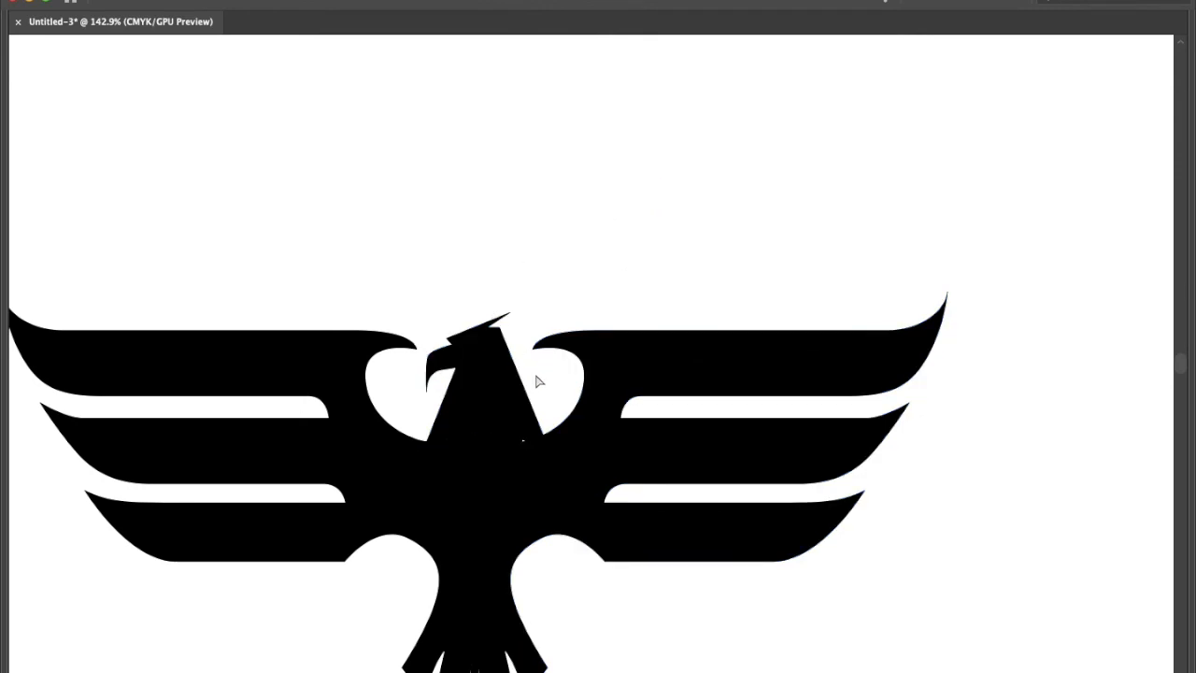
Nudge the head and eye slightly down into the body and deselect them
{"action": "left_click", "coordinate": [464, 353]}
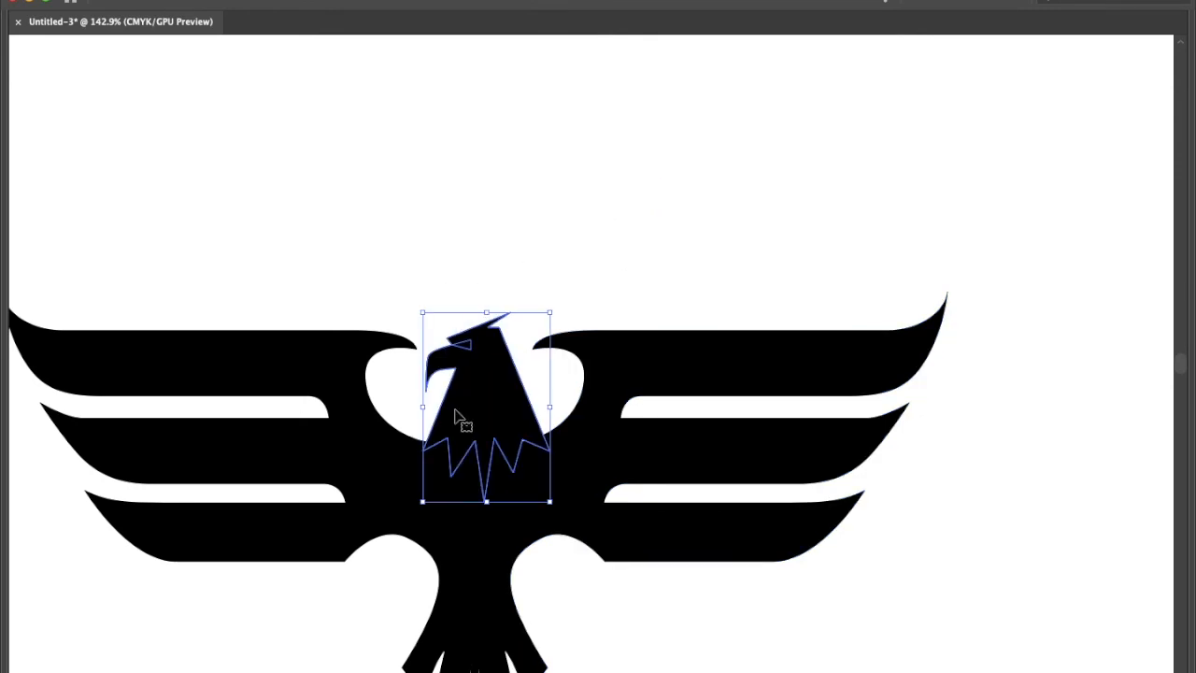
{"action": "key", "text": "Down"}
{"action": "key", "text": "Down"}
{"action": "key", "text": "Down"}
{"action": "key", "text": "Down"}
{"action": "key", "text": "super+shift+a"}
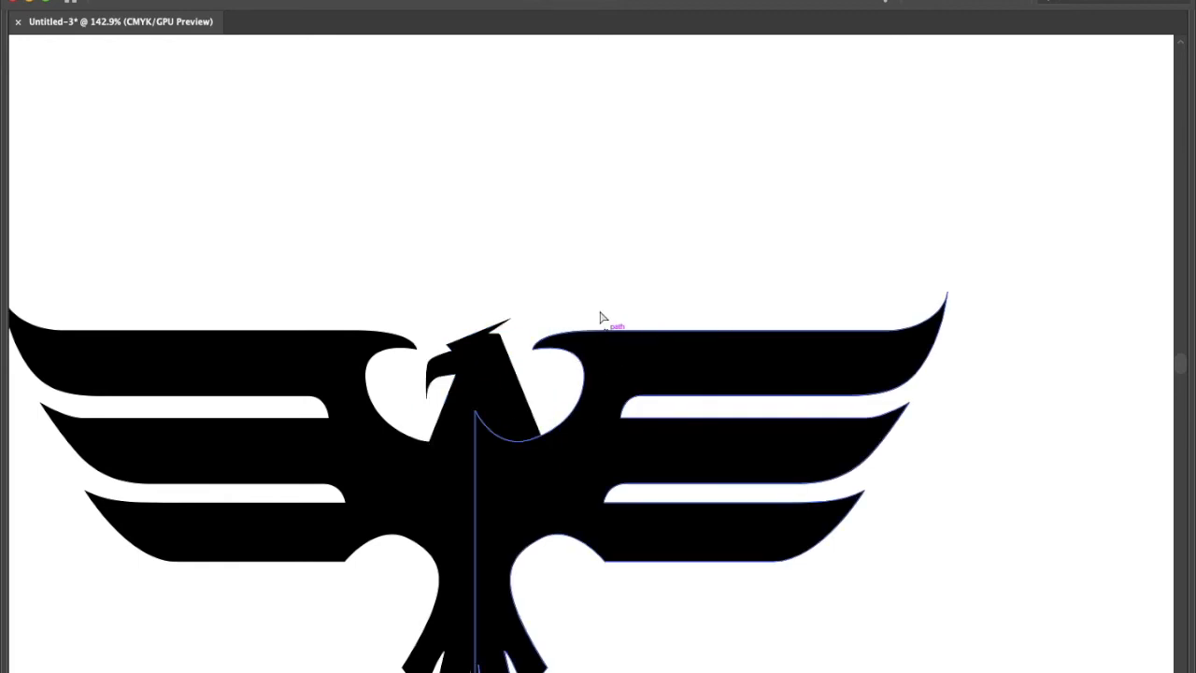
Pull in the pointed crest at the back of the head and fill the eye with white sampled from the background
{"action": "left_click_drag", "start_coordinate": [512, 321], "coordinate": [490, 335]}
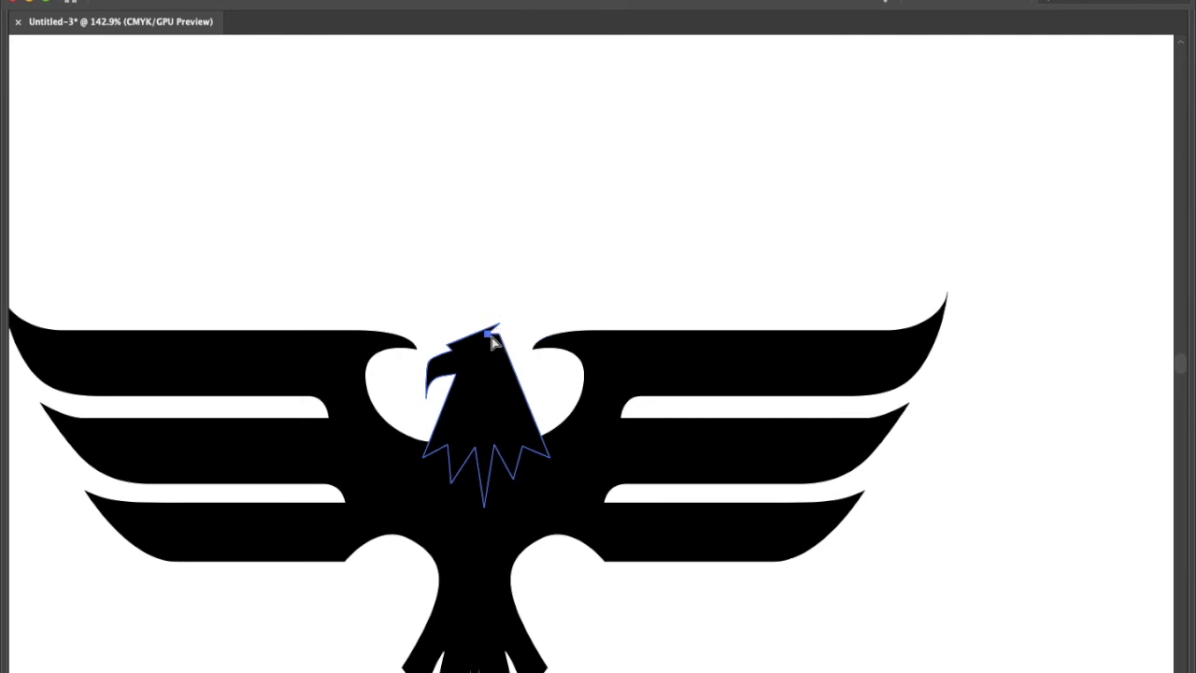
{"action": "left_click", "coordinate": [467, 346]}
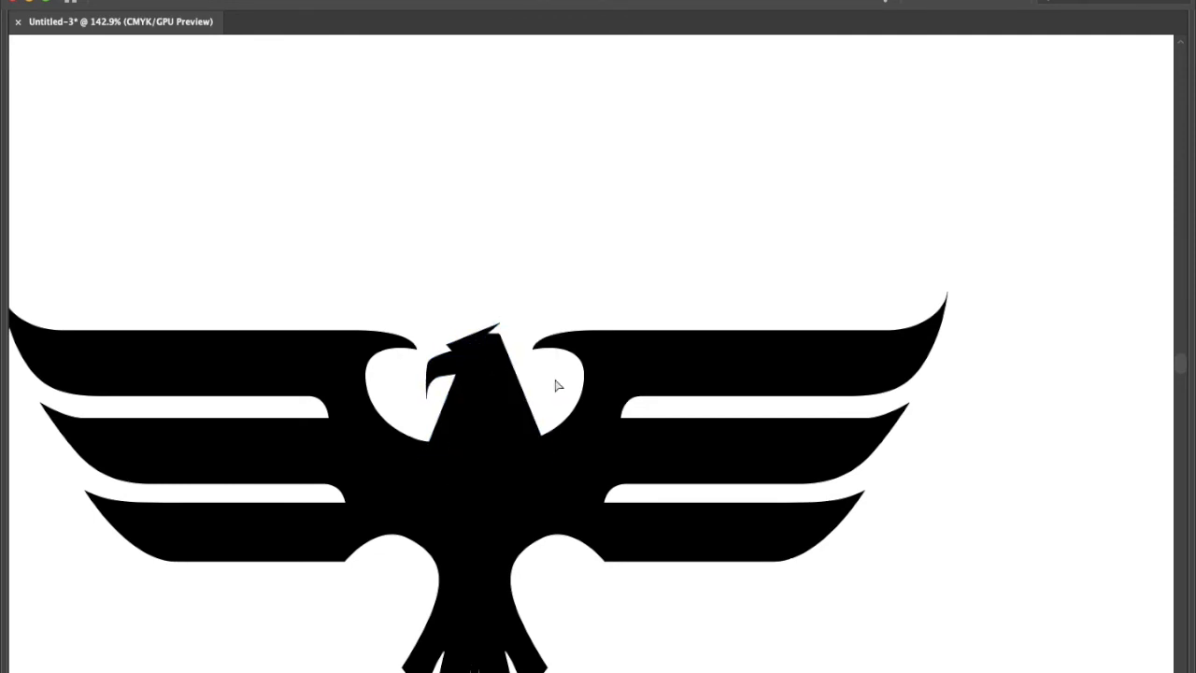
{"action": "left_click", "coordinate": [601, 259]}
{"action": "scroll", "coordinate": [601, 259], "scroll_direction": "left", "scroll_amount": 3}
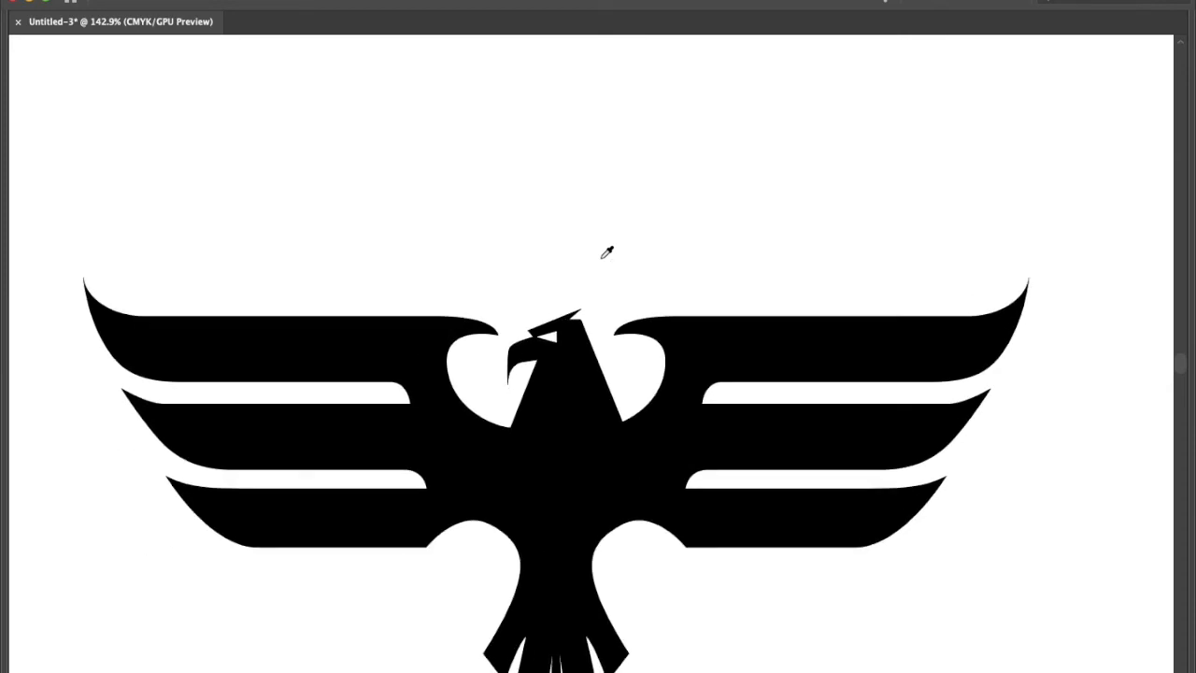
{"action": "key", "text": "super+minus"}
{"action": "key", "text": "super+minus"}
{"action": "key", "text": "super+minus"}
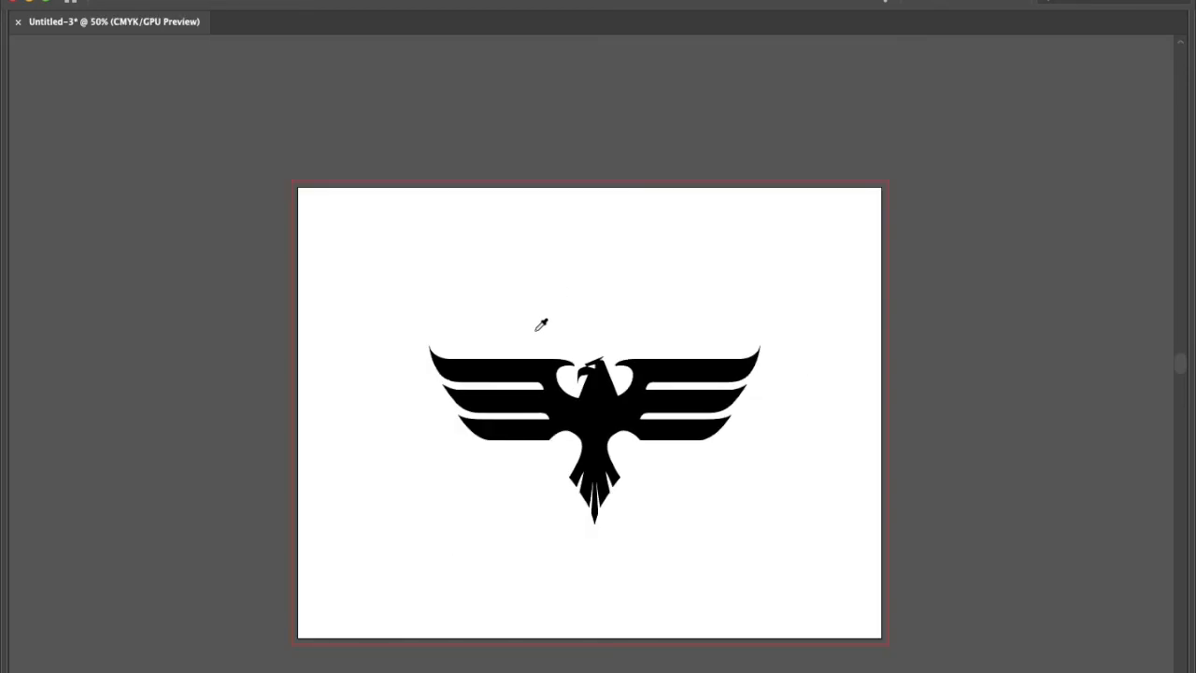
{"action": "key", "text": "super+space"}
{"action": "left_click_drag", "start_coordinate": [476, 352], "coordinate": [518, 391]}
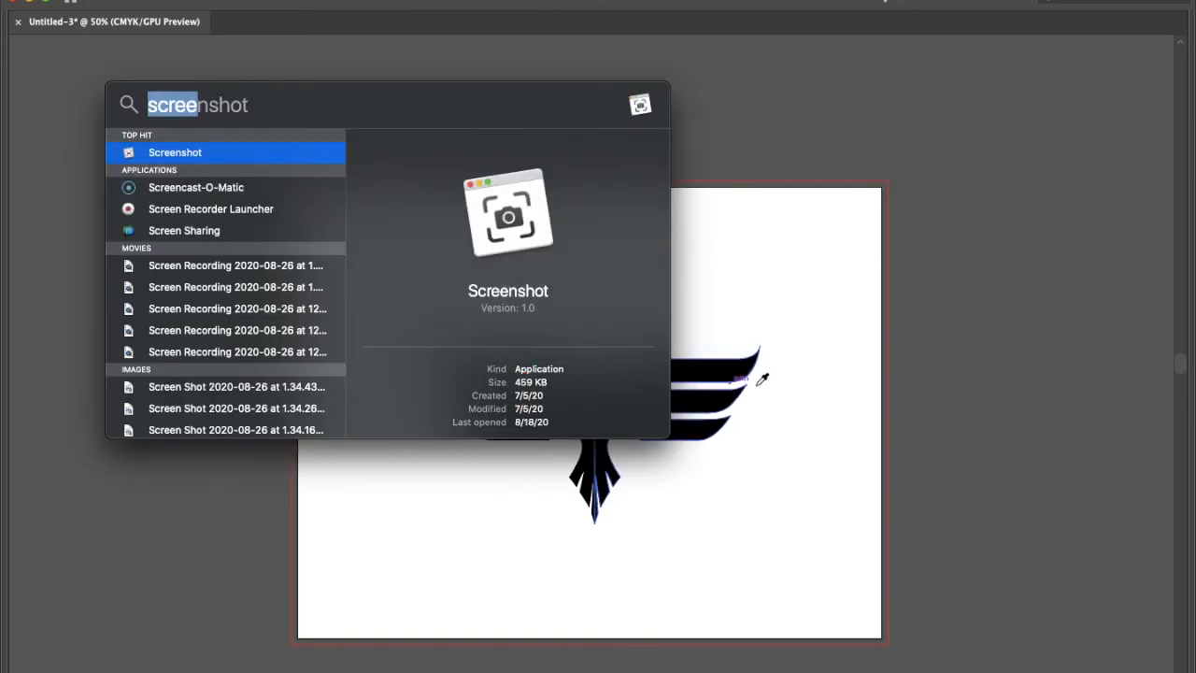
{"action": "key", "text": "Escape"}
{"action": "key", "text": "super+space"}
{"action": "left_click_drag", "start_coordinate": [456, 275], "coordinate": [662, 421]}
{"action": "scroll", "coordinate": [662, 422], "scroll_direction": "down", "scroll_amount": 4}
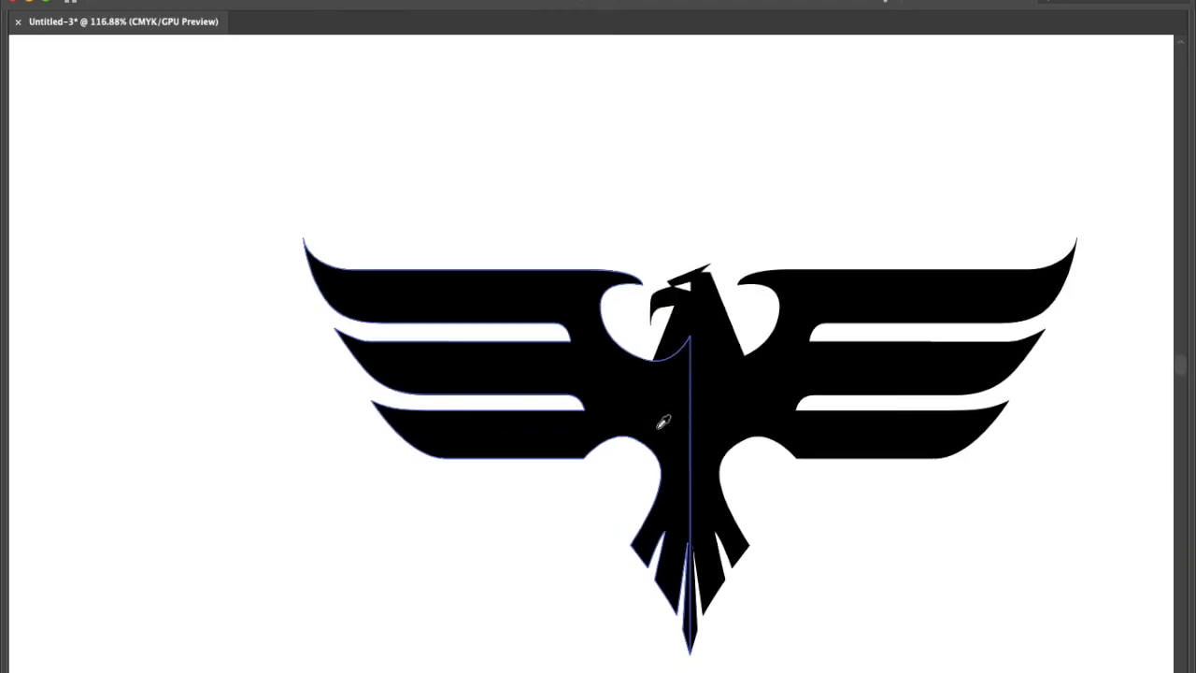
Widen the central tail feather by nudging its lower right and left corner points outward
{"action": "left_click", "coordinate": [689, 583]}
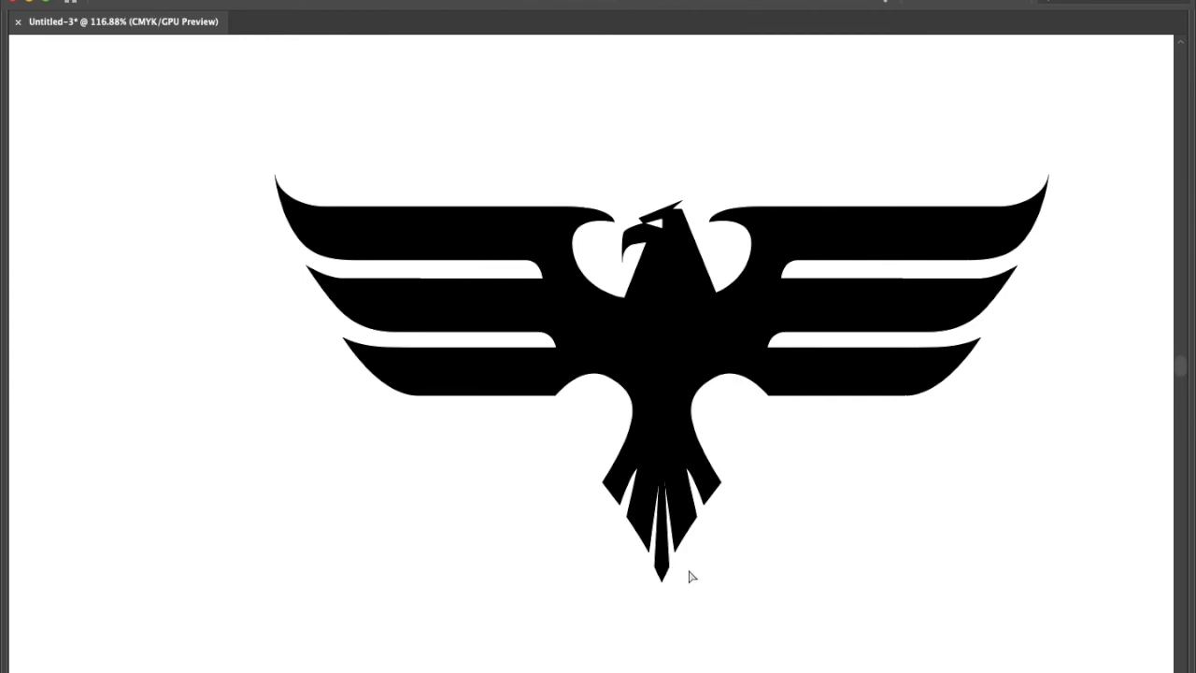
{"action": "left_click_drag", "start_coordinate": [583, 471], "coordinate": [709, 562]}
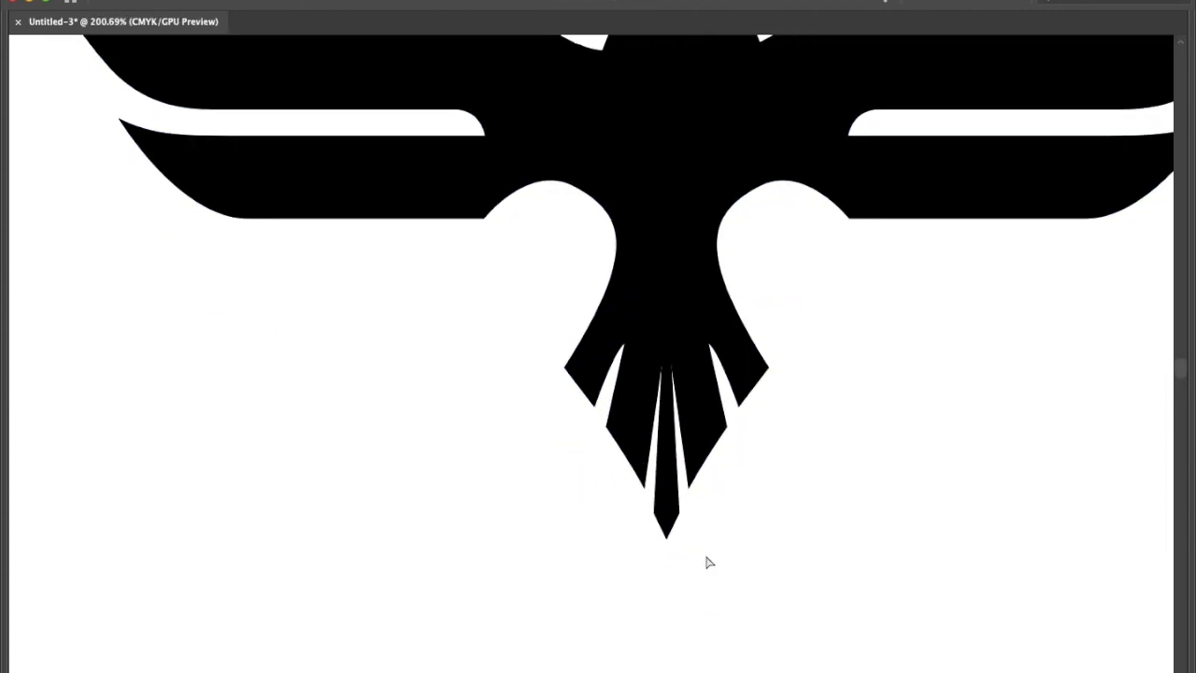
{"action": "left_click_drag", "start_coordinate": [713, 520], "coordinate": [672, 501]}
{"action": "key", "text": "Right"}
{"action": "key", "text": "Right"}
{"action": "key", "text": "Right"}
{"action": "key", "text": "Right"}
{"action": "key", "text": "Right"}
{"action": "left_click_drag", "start_coordinate": [636, 544], "coordinate": [659, 503]}
{"action": "left_click", "coordinate": [629, 519]}
{"action": "key", "text": "super+z"}
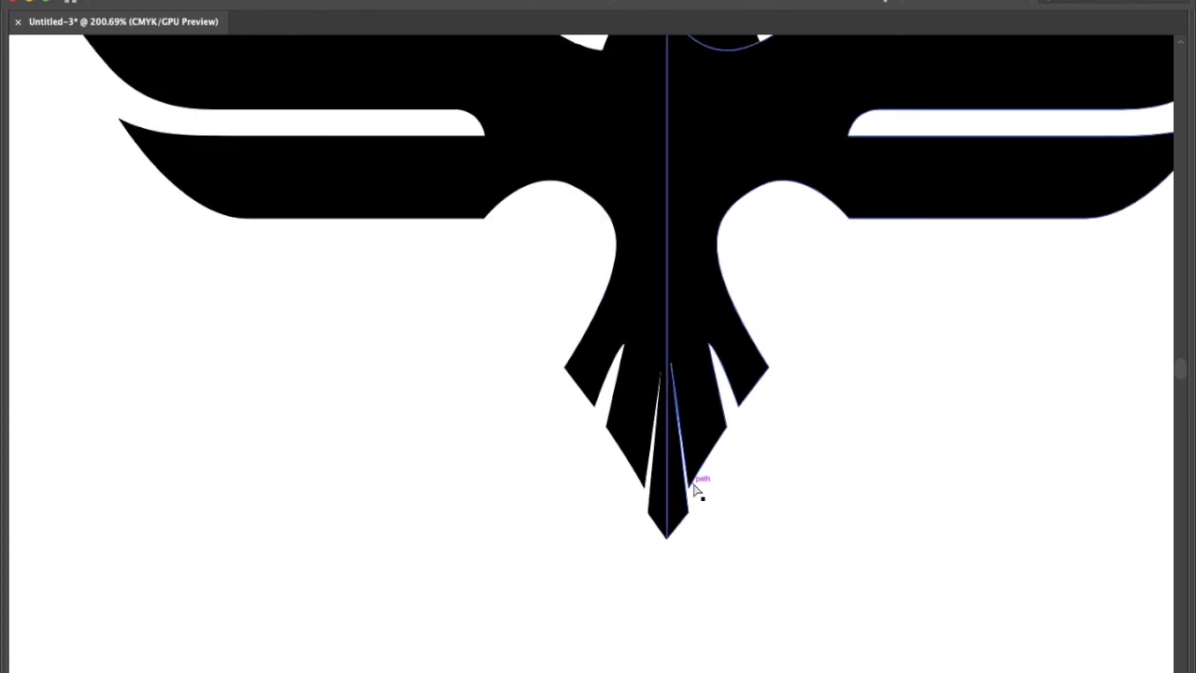
Move the inner tips of the two feathers beside the central tail feather outward to widen the gaps
{"action": "left_click", "coordinate": [692, 486]}
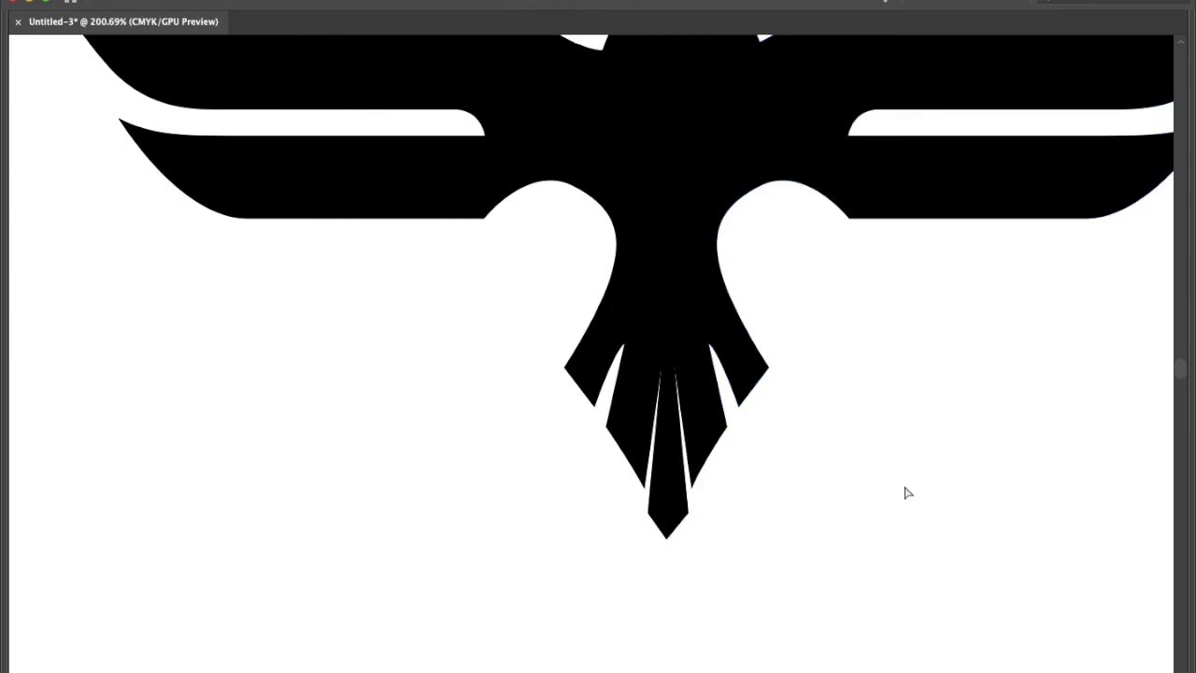
{"action": "key", "text": "super+z"}
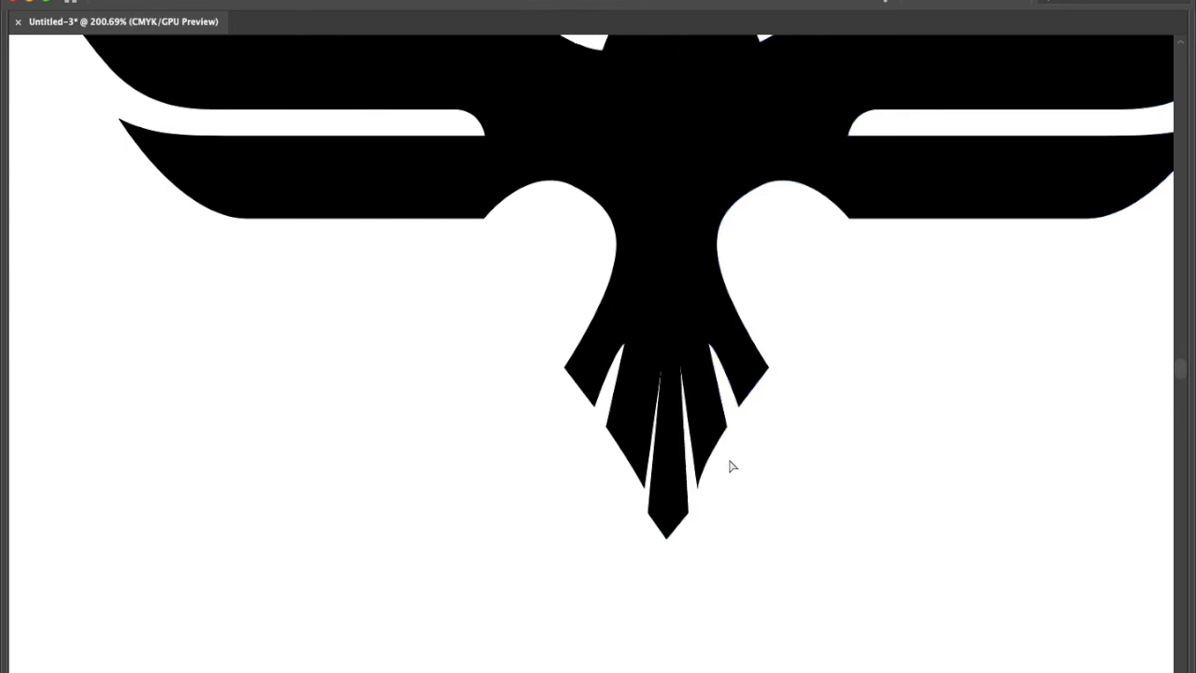
{"action": "left_click_drag", "start_coordinate": [644, 487], "coordinate": [638, 487]}
{"action": "left_click", "coordinate": [832, 455]}
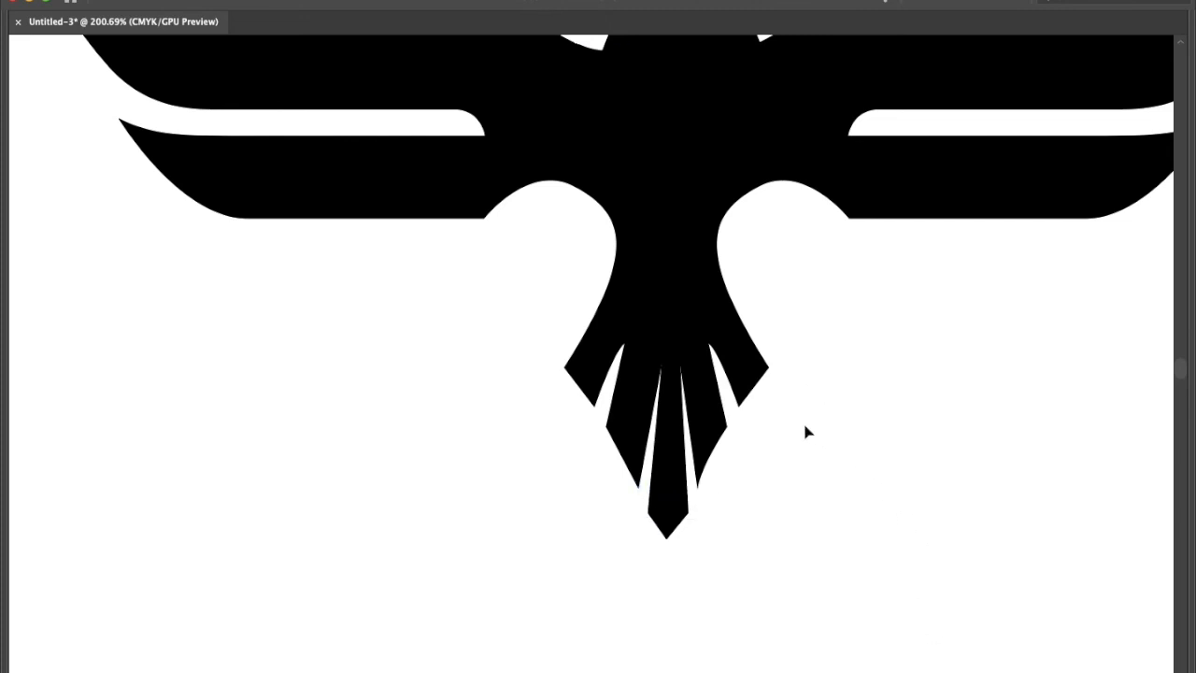
Examine the whole eagle logo, checking the wings, head and tail up close
{"action": "key", "text": "super+minus"}
{"action": "key", "text": "super+minus"}
{"action": "key", "text": "super+minus"}
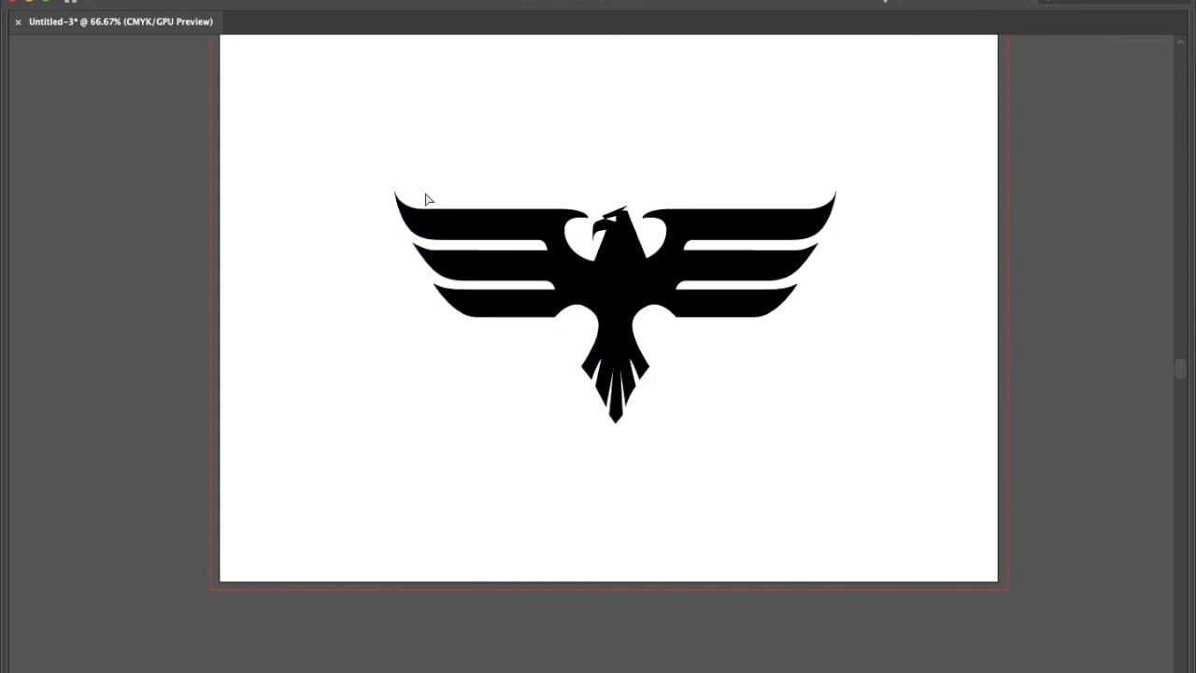
{"action": "left_click_drag", "start_coordinate": [429, 139], "coordinate": [472, 192]}
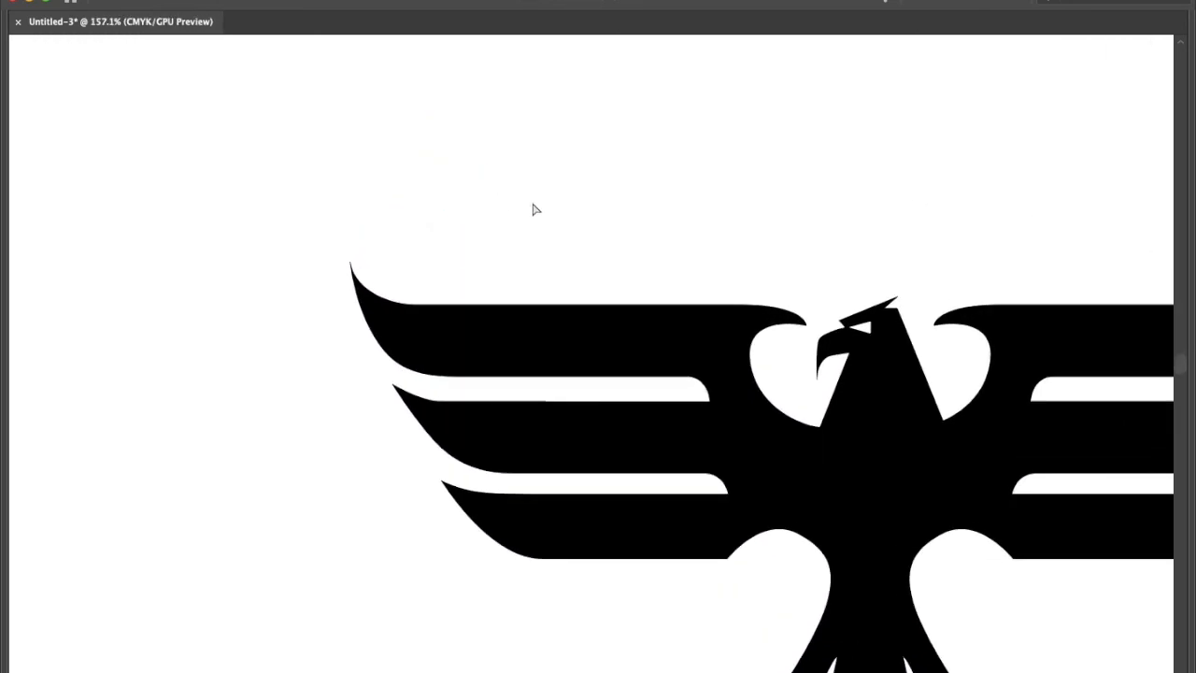
{"action": "scroll", "coordinate": [532, 204], "scroll_direction": "right", "scroll_amount": 3}
{"action": "scroll", "coordinate": [533, 204], "scroll_direction": "down", "scroll_amount": 2}
{"action": "scroll", "coordinate": [536, 209], "scroll_direction": "right", "scroll_amount": 4}
{"action": "scroll", "coordinate": [536, 210], "scroll_direction": "down", "scroll_amount": 3}
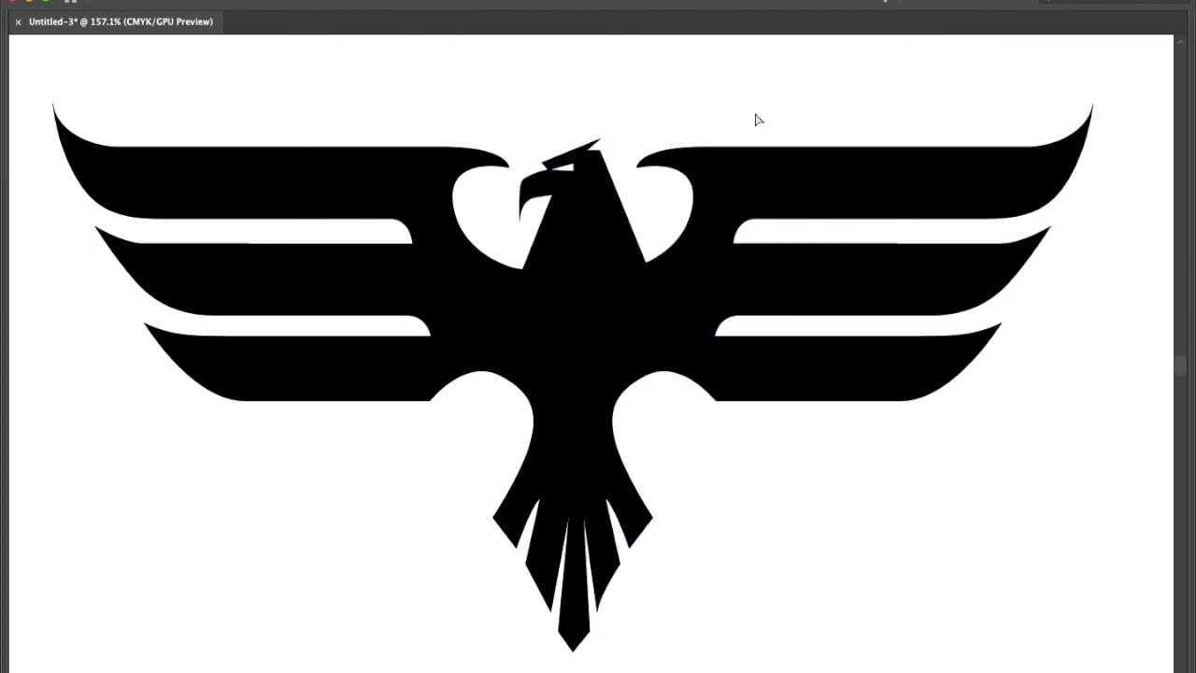
{"action": "scroll", "coordinate": [812, 358], "scroll_direction": "left", "scroll_amount": 2}
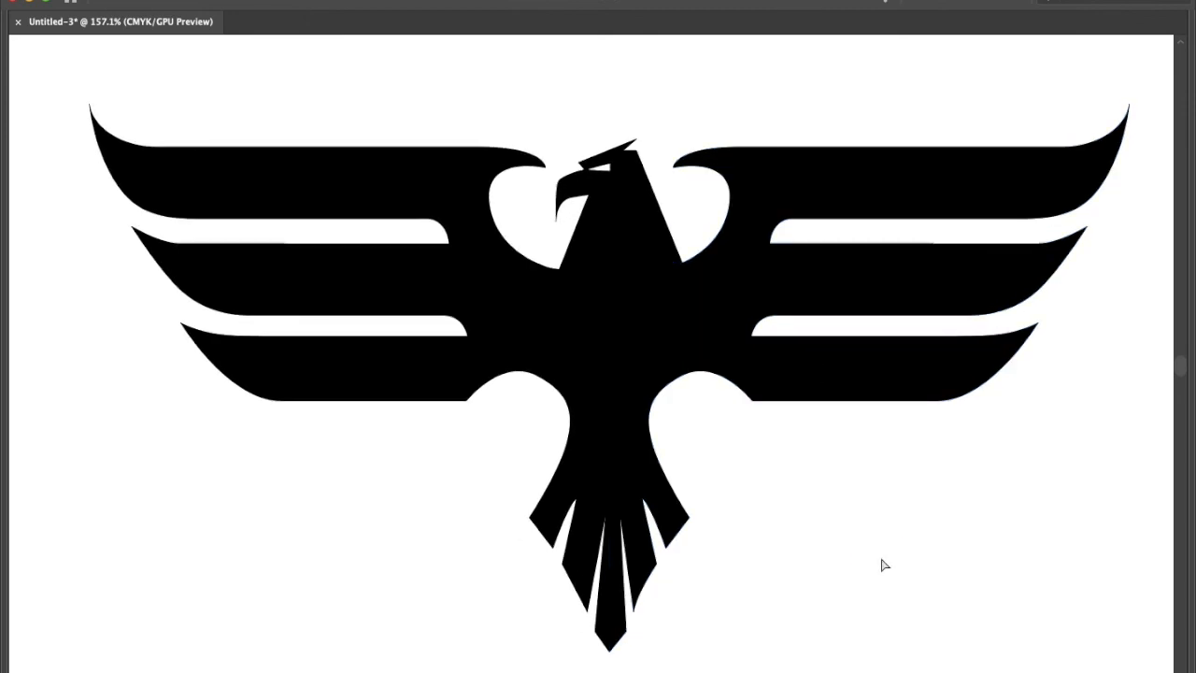
{"action": "scroll", "coordinate": [885, 565], "scroll_direction": "right", "scroll_amount": 2}
{"action": "scroll", "coordinate": [885, 566], "scroll_direction": "down", "scroll_amount": 1}
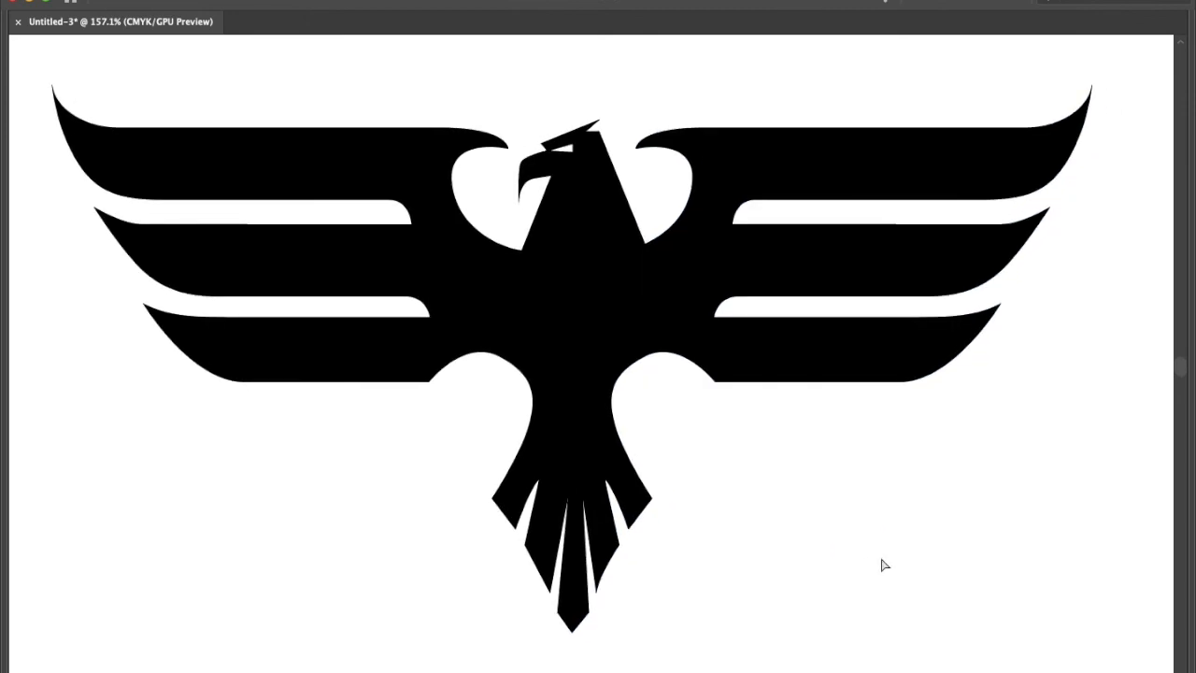